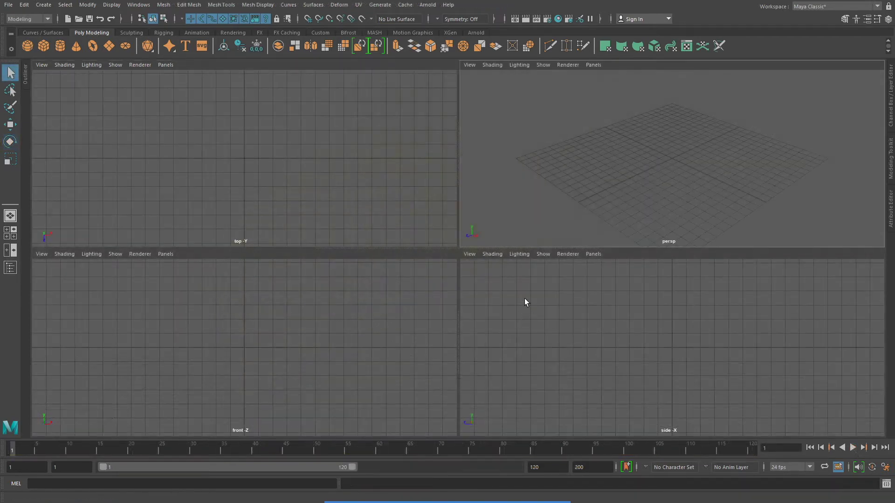
Set the playback and animation end frame to 600, so the timeline runs 1–600
{"action": "left_click_drag", "start_coordinate": [353, 467], "coordinate": [445, 467]}
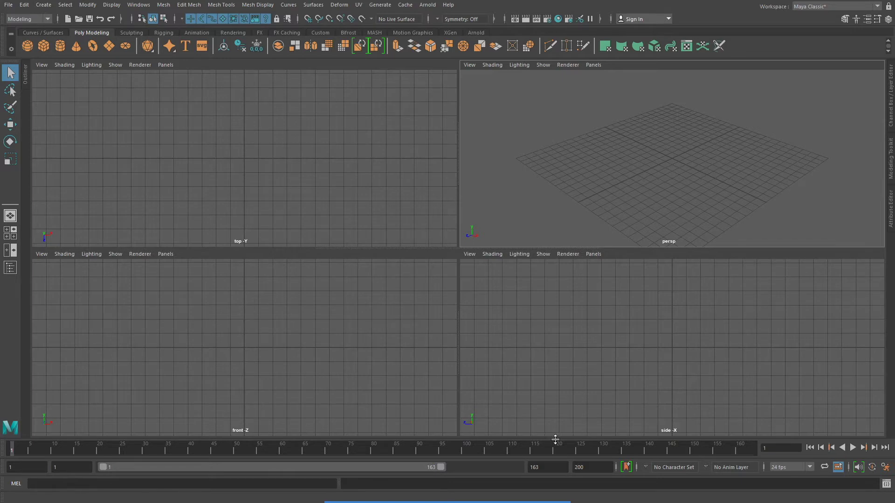
{"action": "double_click", "coordinate": [554, 466]}
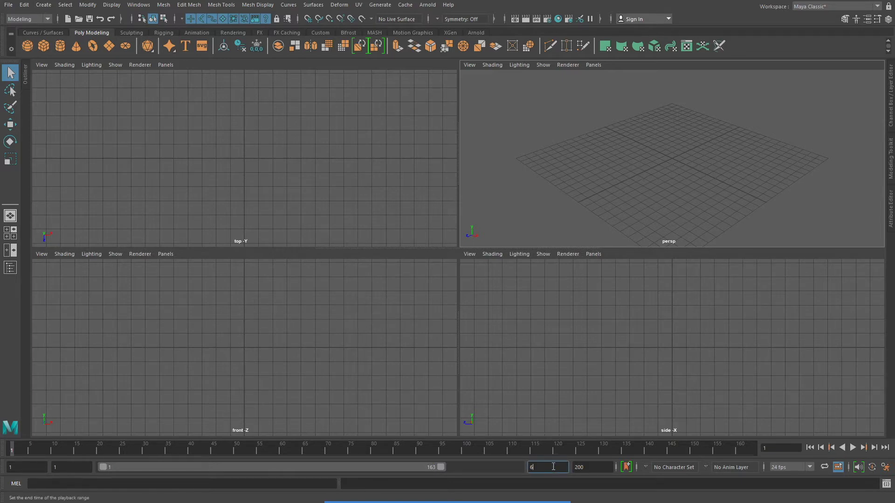
{"action": "key", "text": "Return"}
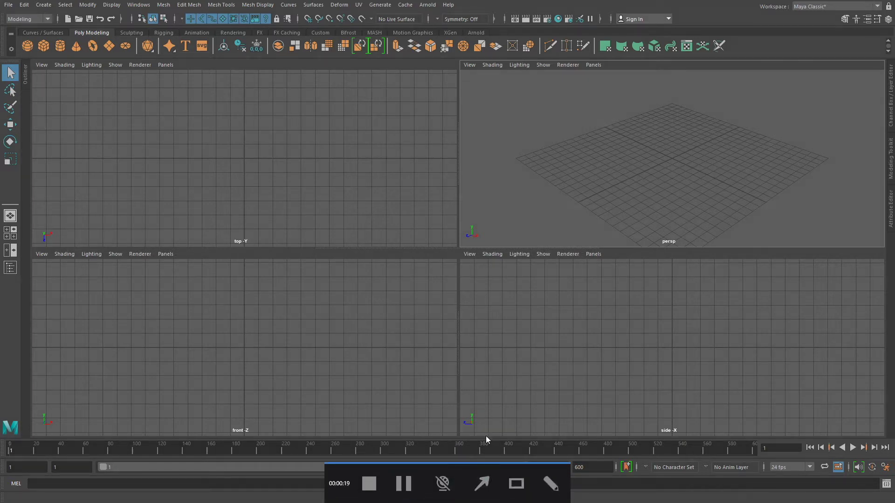
{"action": "mouse_move", "coordinate": [494, 285]}
{"action": "left_mouse_down"}
{"action": "mouse_move", "coordinate": [520, 340]}
{"action": "mouse_move", "coordinate": [545, 460]}
{"action": "left_mouse_up"}
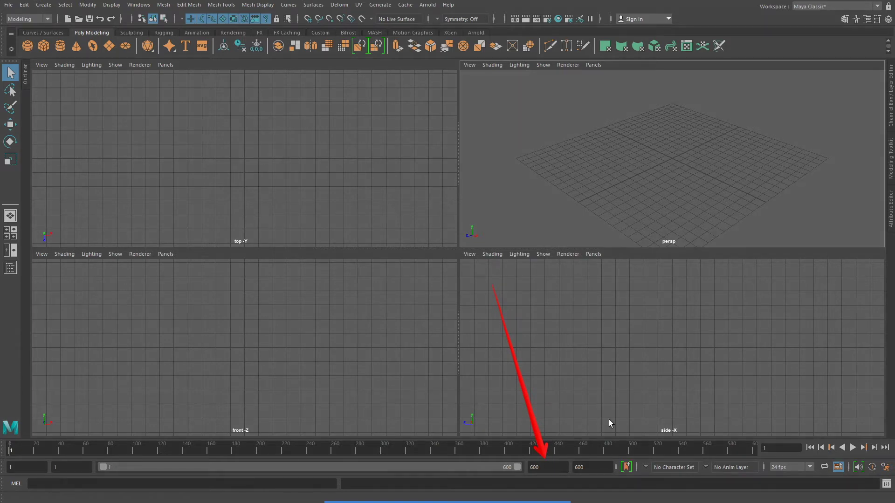
Set playback to Play every frame with Max Playback Speed 24 fps x 1, and save the preferences
{"action": "mouse_move", "coordinate": [438, 501]}
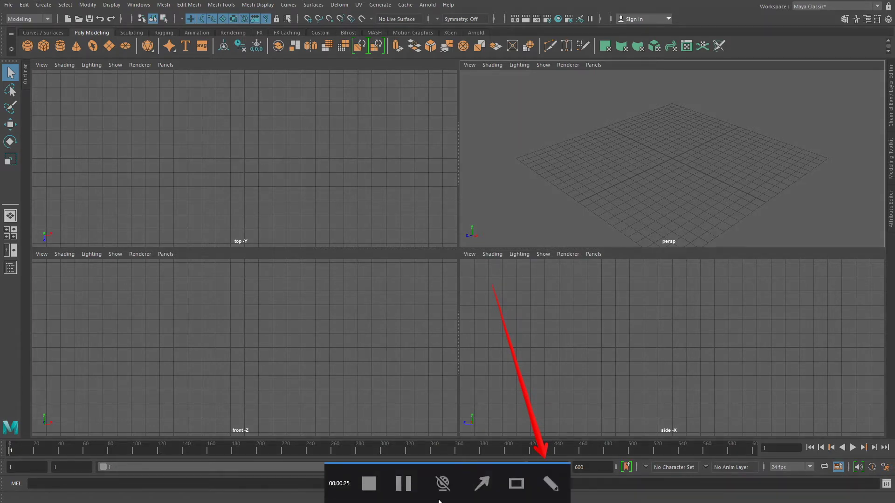
{"action": "left_click", "coordinate": [482, 483]}
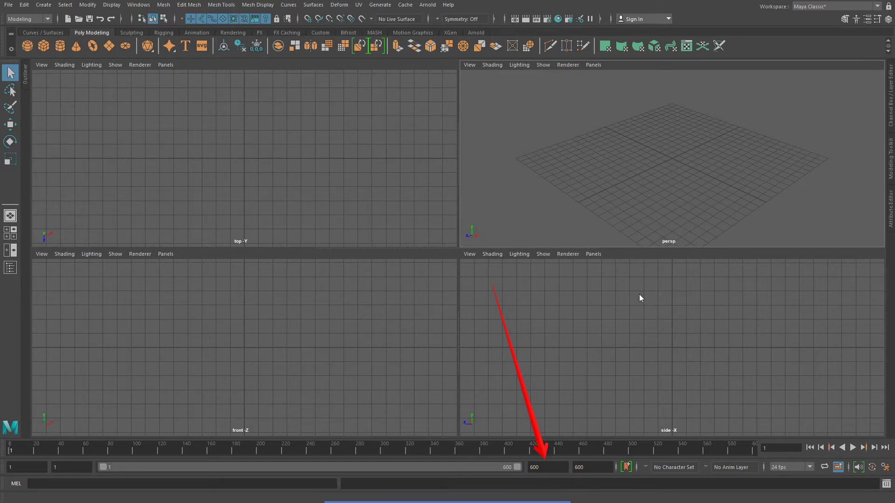
{"action": "left_click_drag", "start_coordinate": [640, 295], "coordinate": [882, 461]}
{"action": "left_click", "coordinate": [885, 467]}
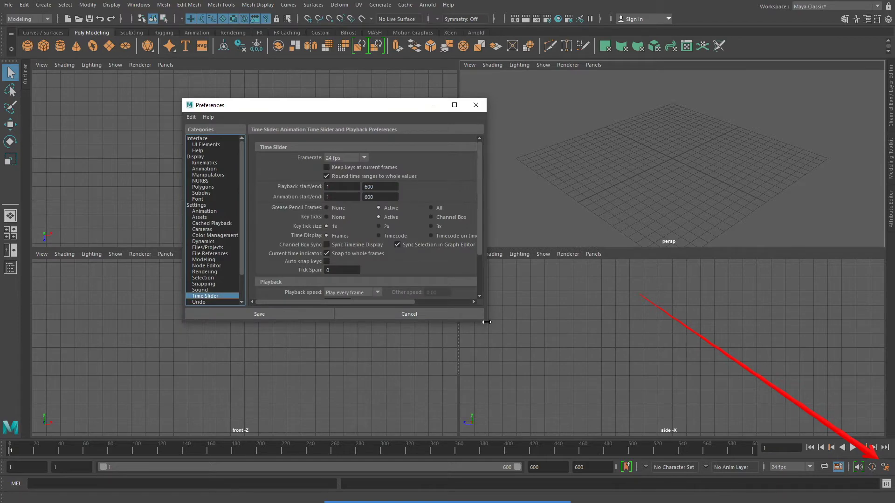
{"action": "left_click_drag", "start_coordinate": [485, 320], "coordinate": [572, 404]}
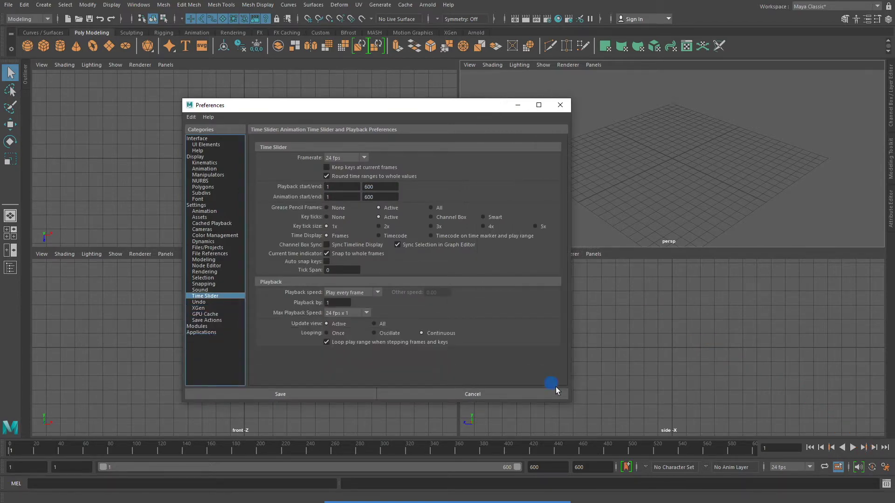
{"action": "left_click", "coordinate": [481, 485]}
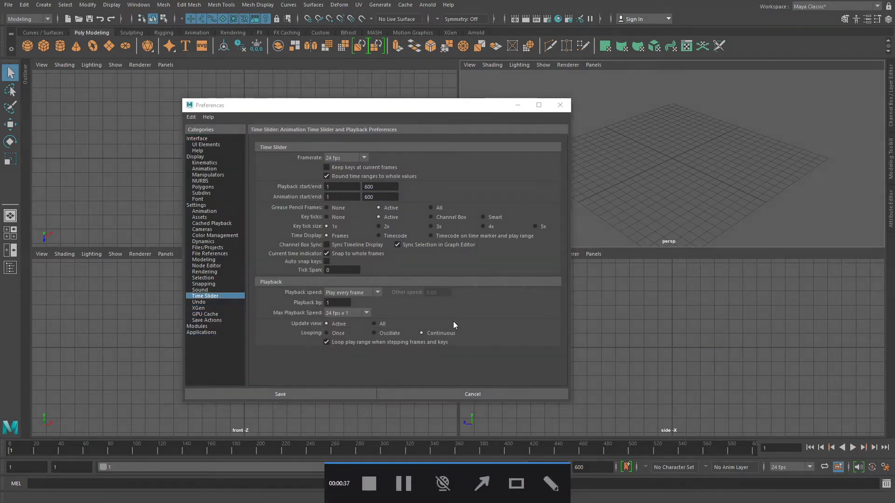
{"action": "mouse_move", "coordinate": [487, 239]}
{"action": "left_mouse_down"}
{"action": "mouse_move", "coordinate": [372, 284]}
{"action": "mouse_move", "coordinate": [386, 294]}
{"action": "left_mouse_up"}
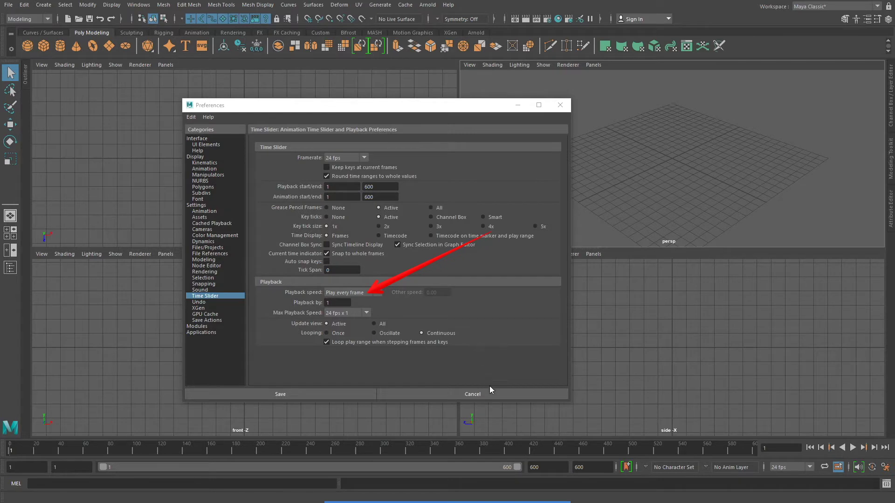
{"action": "left_click_drag", "start_coordinate": [484, 380], "coordinate": [348, 320]}
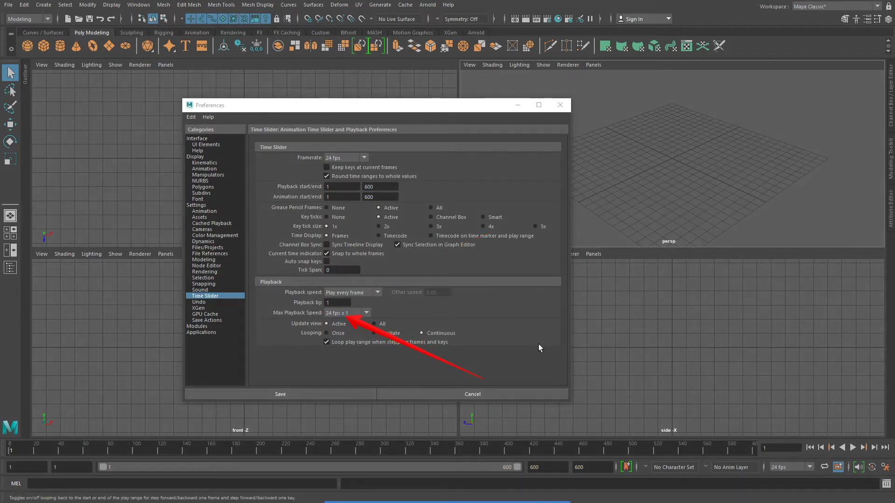
{"action": "left_click", "coordinate": [309, 394]}
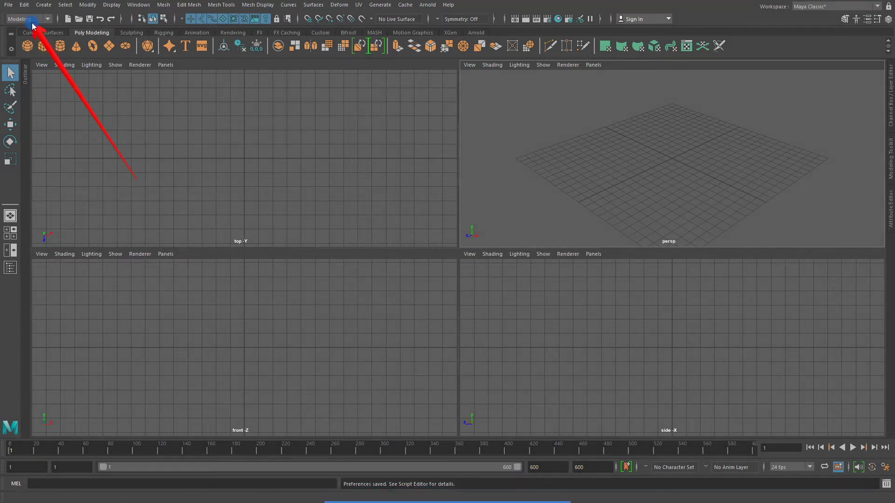
Switch to the FX menu set and choose Cloud as the nParticle create type
{"action": "left_click", "coordinate": [48, 19]}
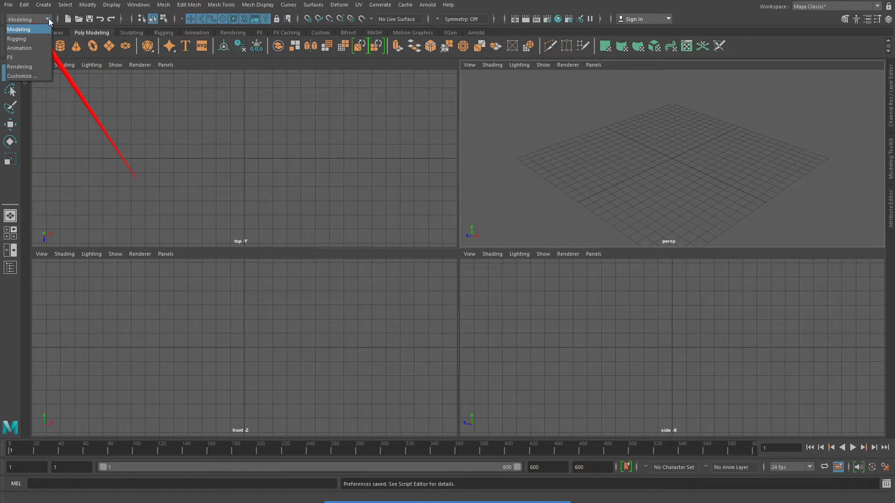
{"action": "left_click", "coordinate": [19, 57]}
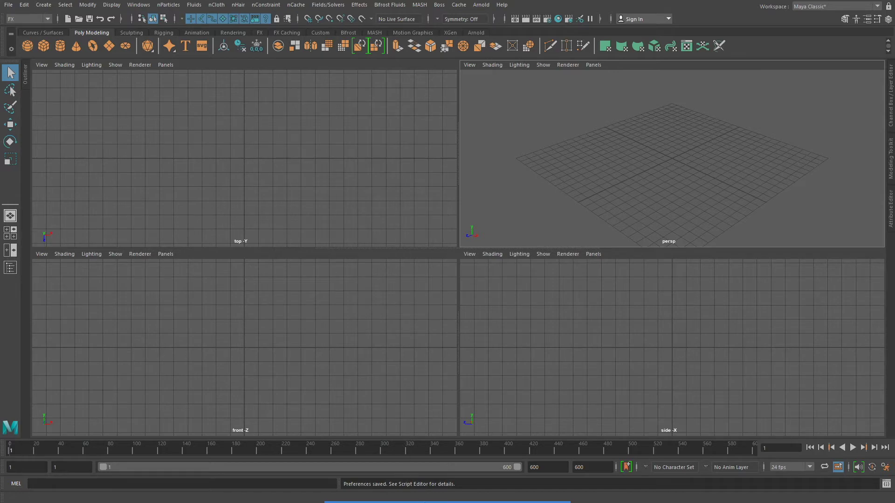
{"action": "left_click", "coordinate": [166, 200]}
{"action": "left_click_drag", "start_coordinate": [165, 199], "coordinate": [167, 4]}
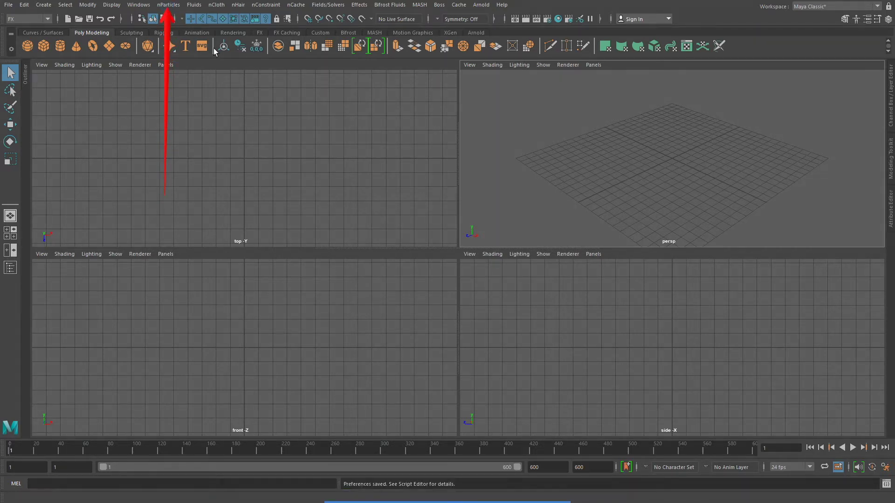
{"action": "left_click", "coordinate": [171, 6]}
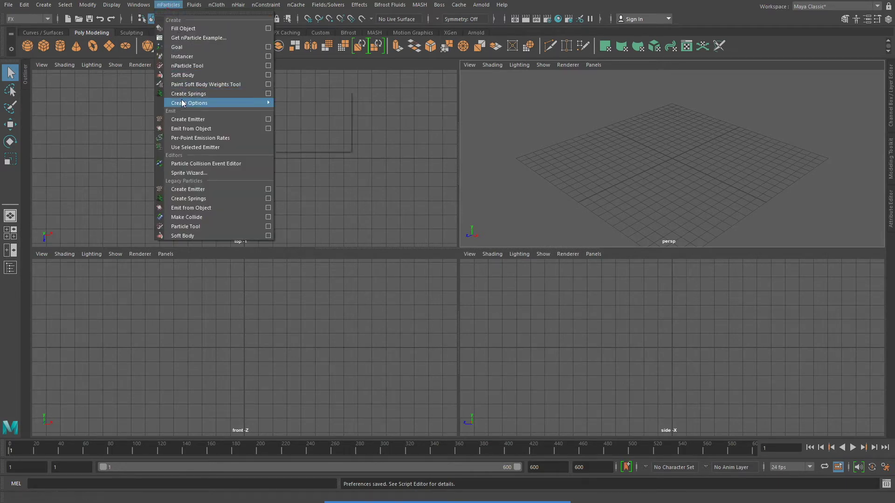
{"action": "mouse_move", "coordinate": [183, 103]}
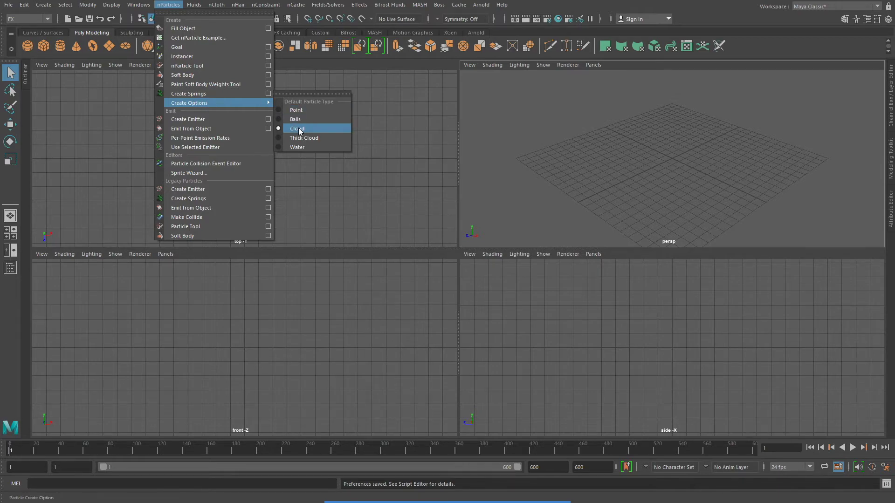
{"action": "left_click", "coordinate": [325, 131]}
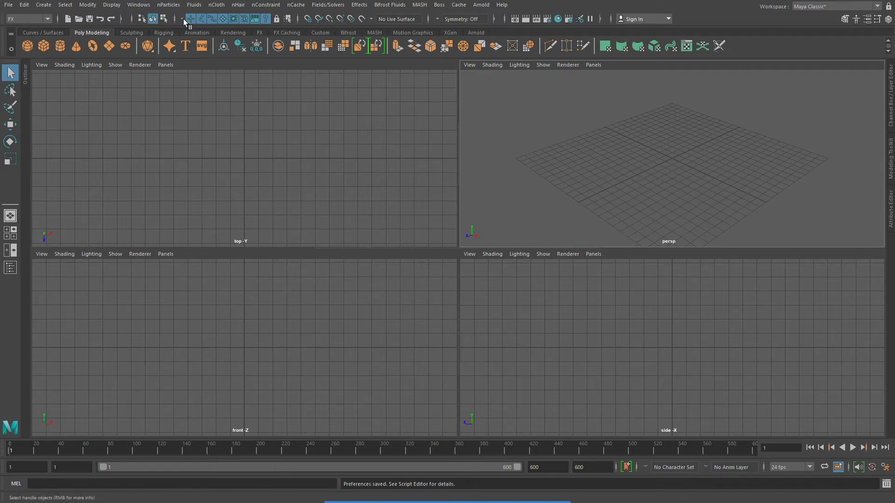
Create an emitter with reset default options at the origin, using the new nucleus1 solver
{"action": "left_click", "coordinate": [169, 5]}
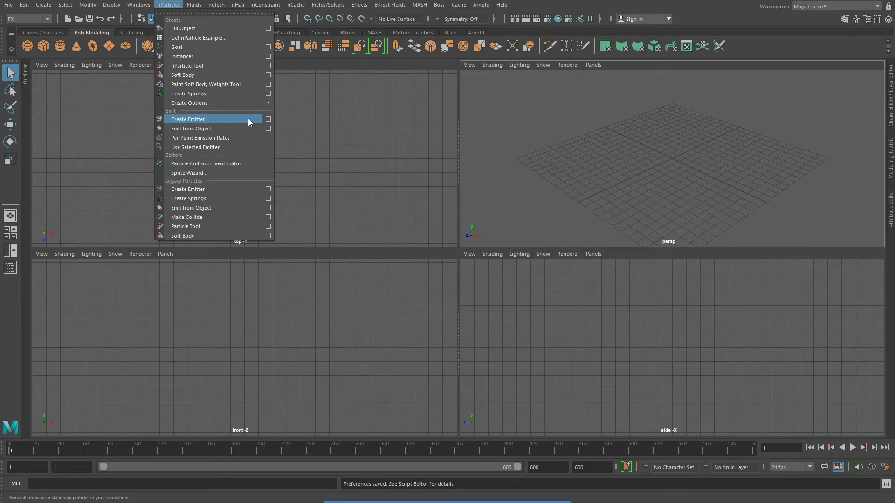
{"action": "left_click", "coordinate": [268, 119]}
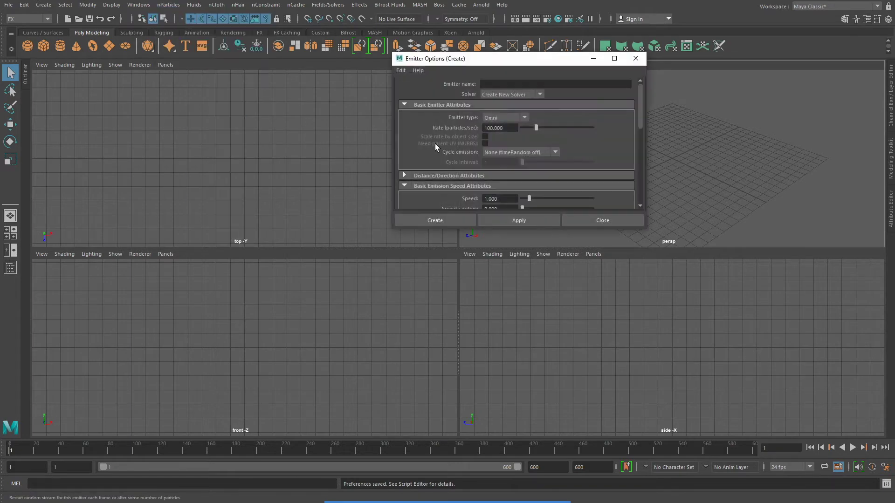
{"action": "left_click", "coordinate": [401, 70]}
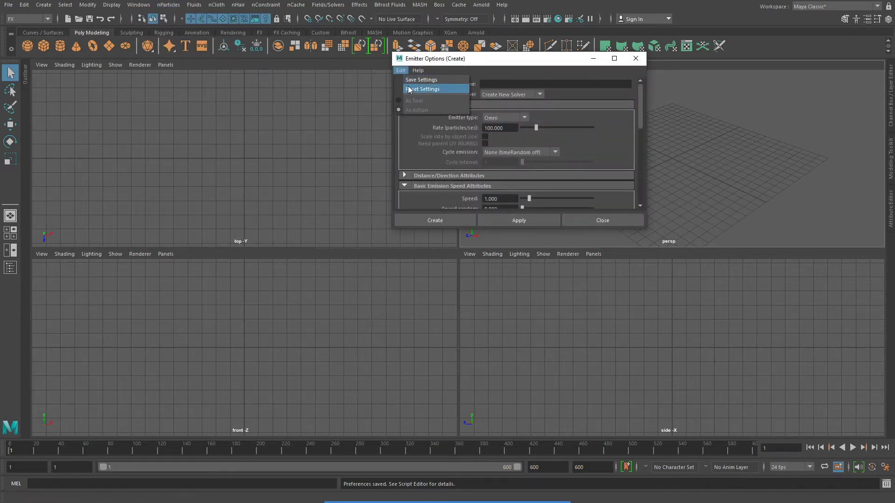
{"action": "left_click", "coordinate": [412, 89]}
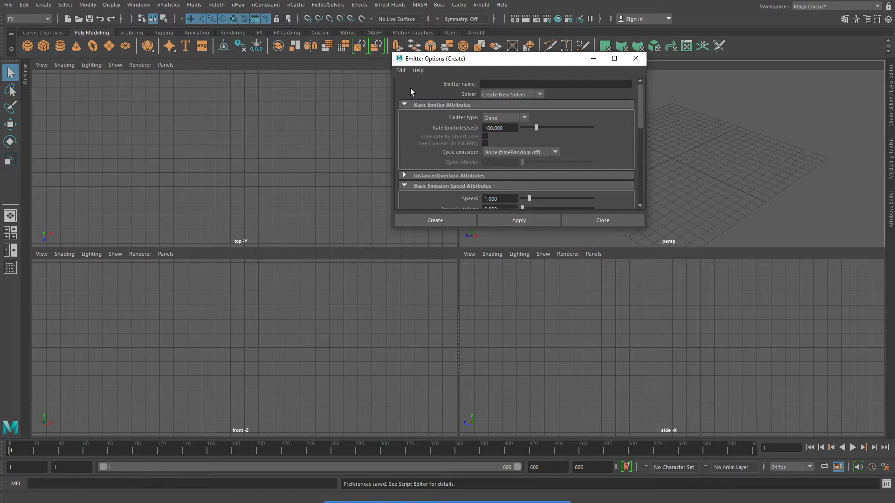
{"action": "left_click", "coordinate": [517, 222]}
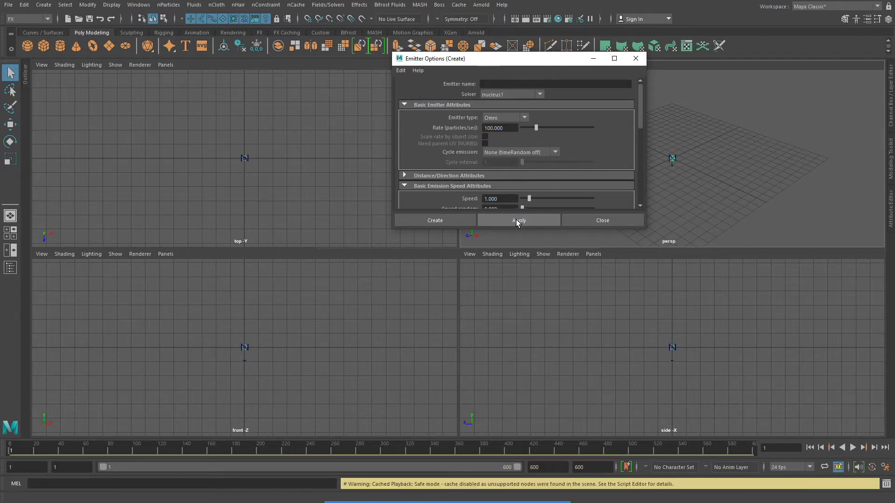
{"action": "left_click", "coordinate": [596, 219]}
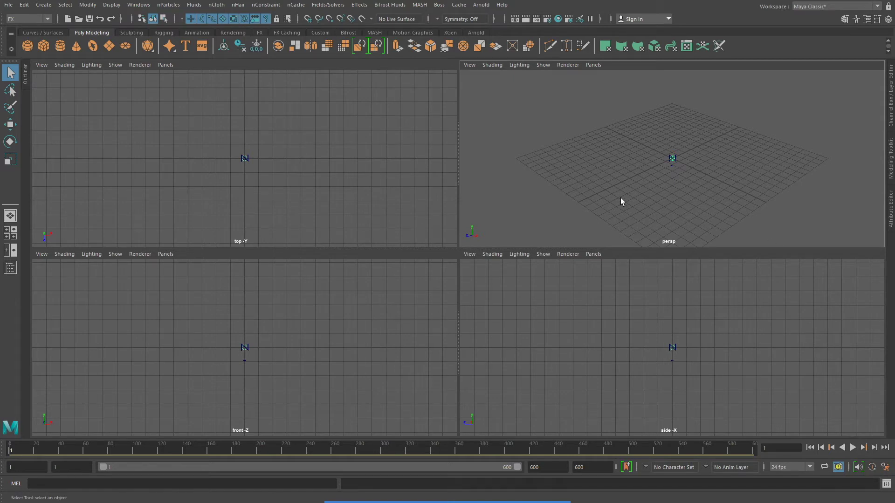
Maximize the perspective view and play the cloud nParticle simulation from frame 1
{"action": "key", "text": "space"}
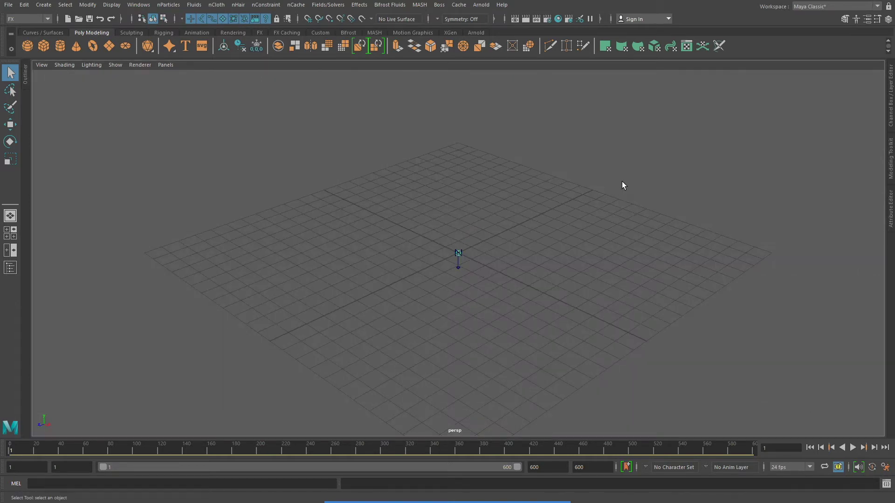
{"action": "left_click", "coordinate": [852, 448]}
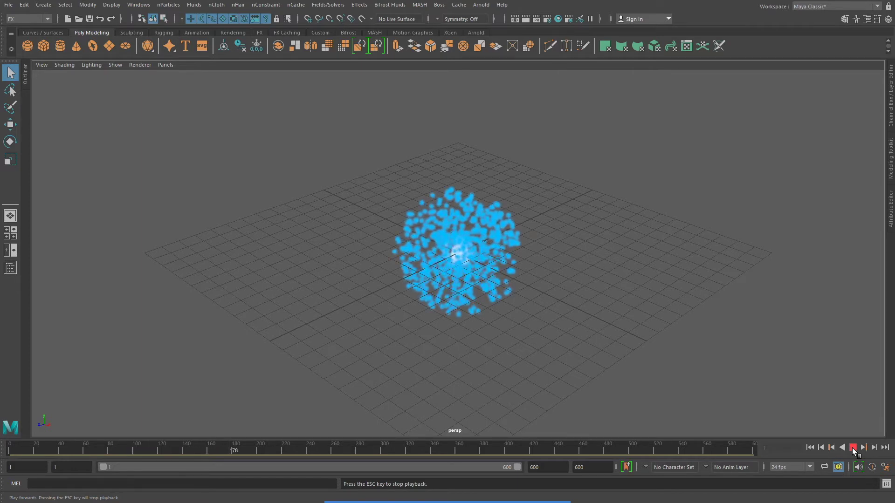
{"action": "left_click", "coordinate": [853, 449]}
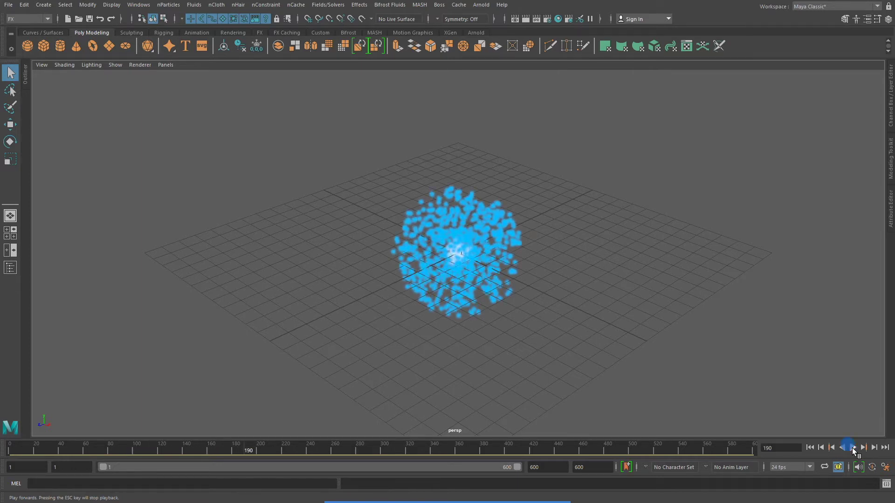
{"action": "left_click", "coordinate": [809, 448]}
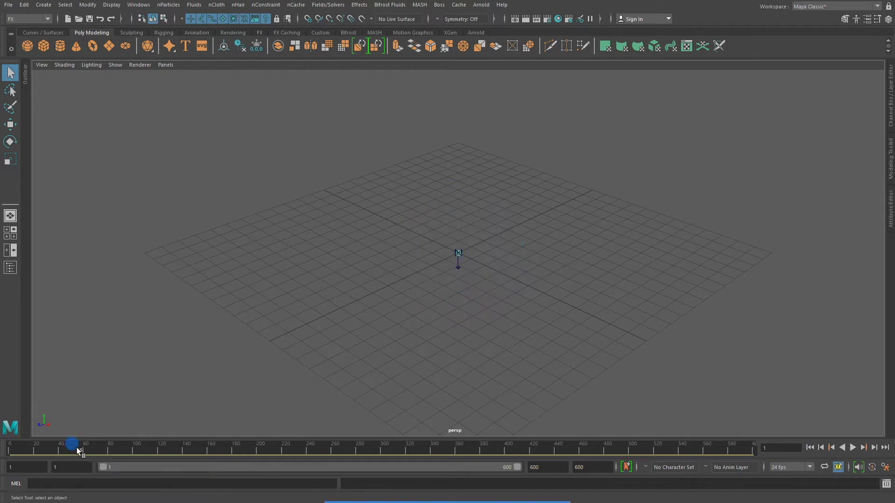
{"action": "left_click_drag", "start_coordinate": [80, 450], "coordinate": [638, 471]}
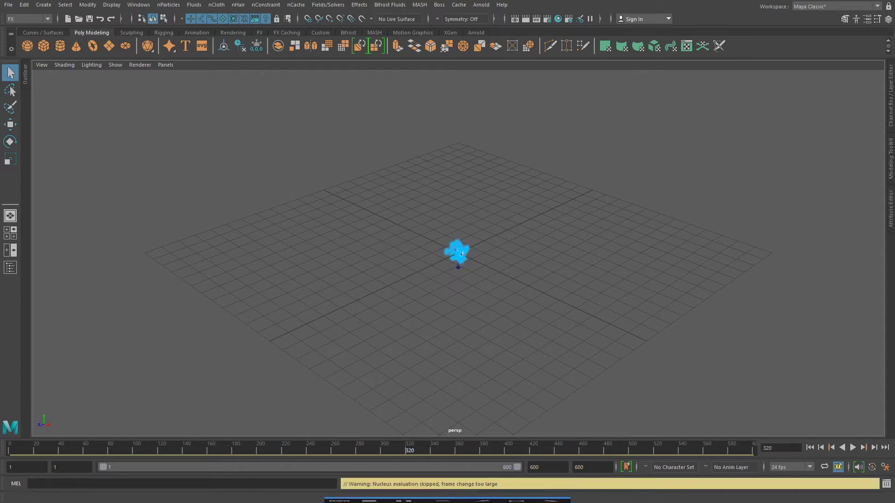
{"action": "left_click", "coordinate": [495, 492]}
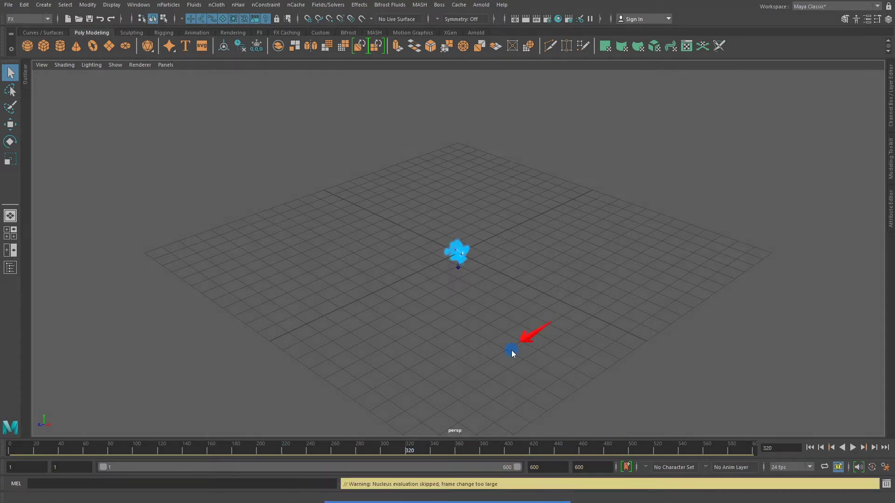
{"action": "mouse_move", "coordinate": [512, 353]}
{"action": "left_mouse_down"}
{"action": "mouse_move", "coordinate": [387, 474]}
{"action": "mouse_move", "coordinate": [500, 486]}
{"action": "left_mouse_up"}
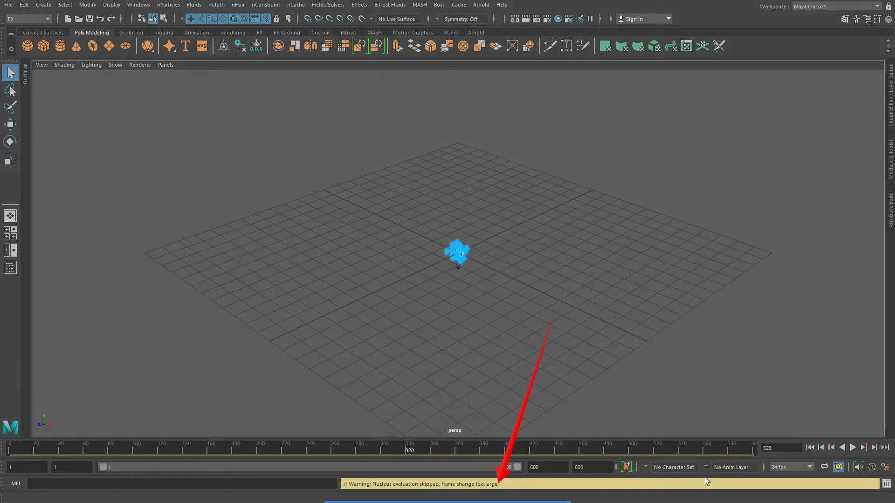
{"action": "left_click", "coordinate": [810, 447]}
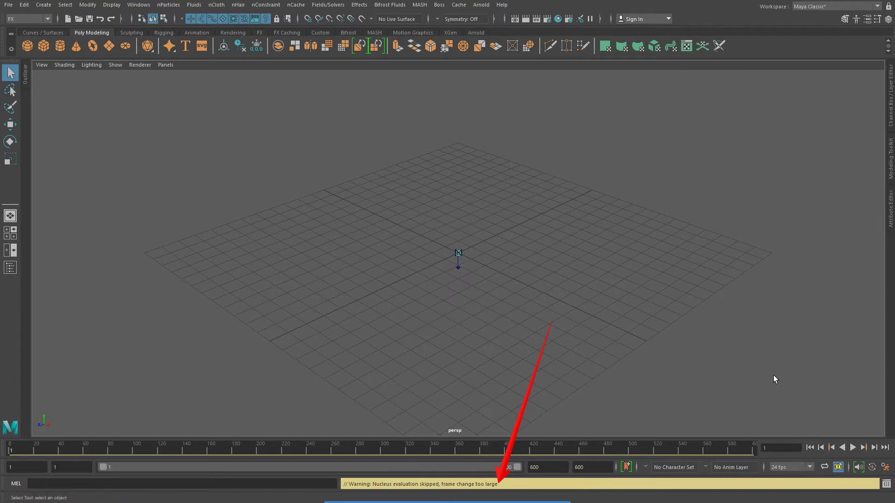
{"action": "left_click", "coordinate": [853, 448]}
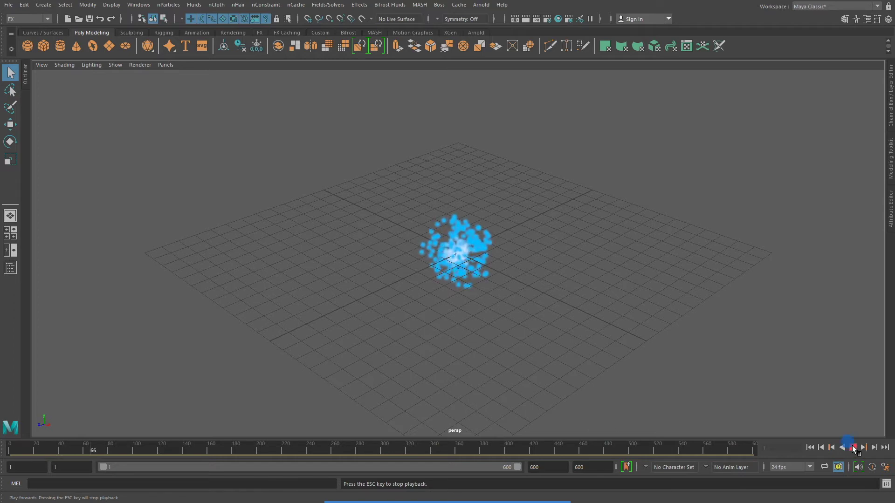
Stop and rewind to frame 1, then dock the Outliner showing emitter1, nParticle1 and nucleus1
{"action": "left_click", "coordinate": [853, 446]}
{"action": "left_click", "coordinate": [810, 447]}
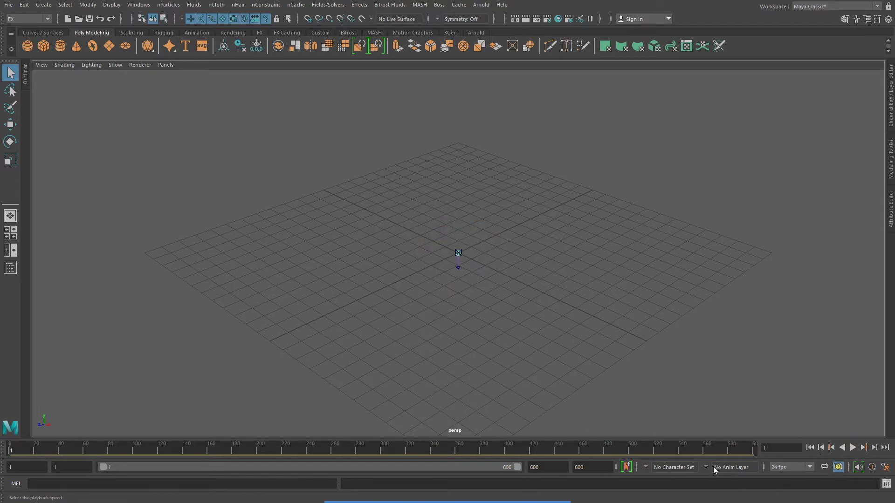
{"action": "left_click", "coordinate": [141, 6]}
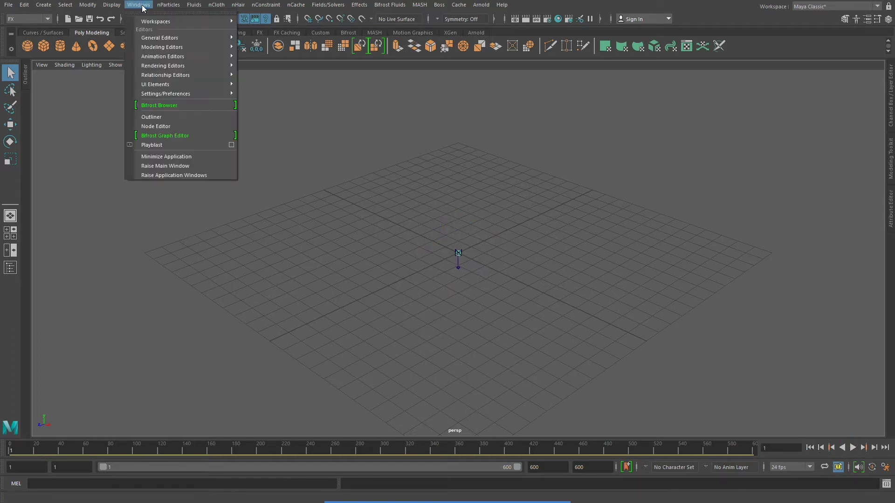
{"action": "left_click", "coordinate": [151, 116]}
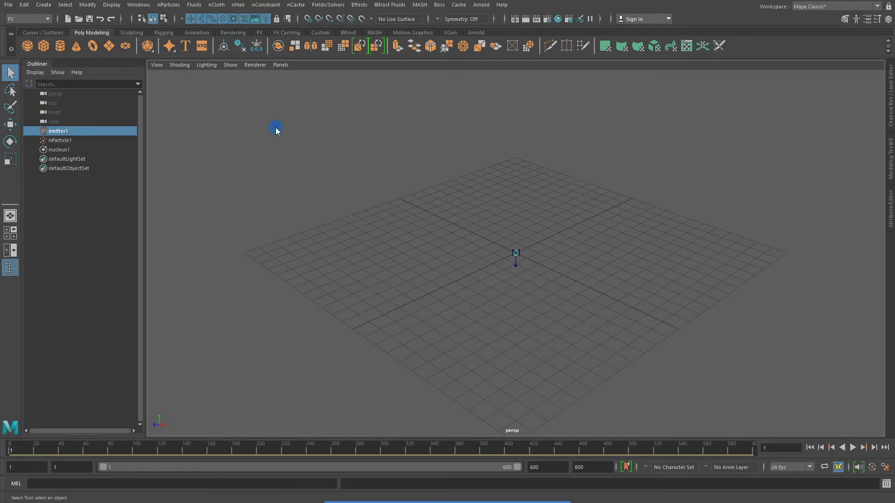
{"action": "mouse_move", "coordinate": [276, 128]}
{"action": "left_mouse_down"}
{"action": "mouse_move", "coordinate": [78, 126]}
{"action": "mouse_move", "coordinate": [83, 147]}
{"action": "left_mouse_up"}
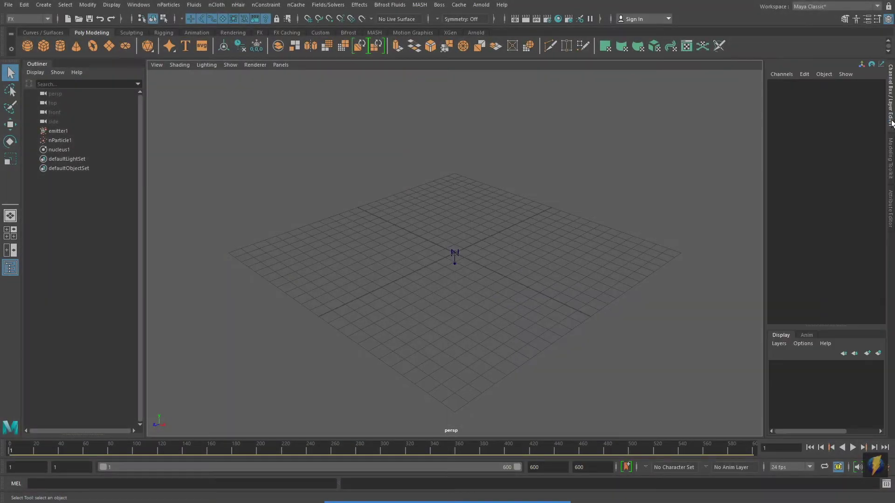
Rename emitter1 to smoke_emitter1 in the Channel Box
{"action": "left_click", "coordinate": [58, 131]}
{"action": "double_click", "coordinate": [778, 84]}
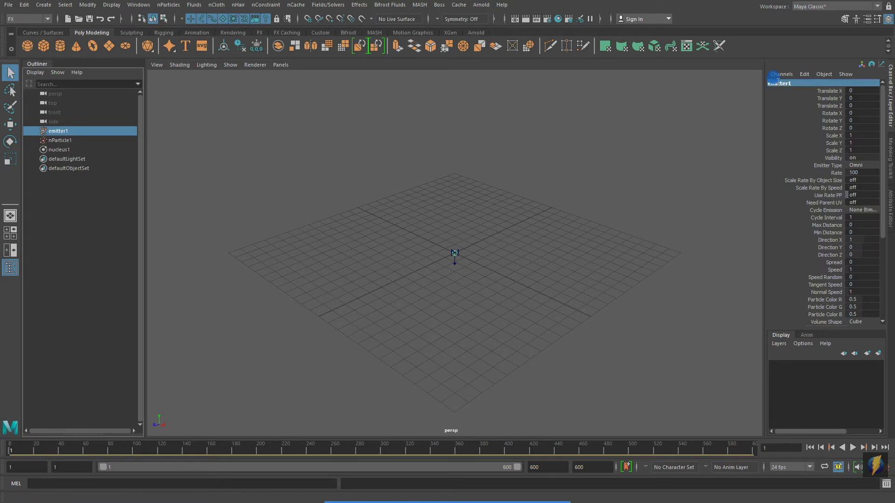
{"action": "key", "text": "Return"}
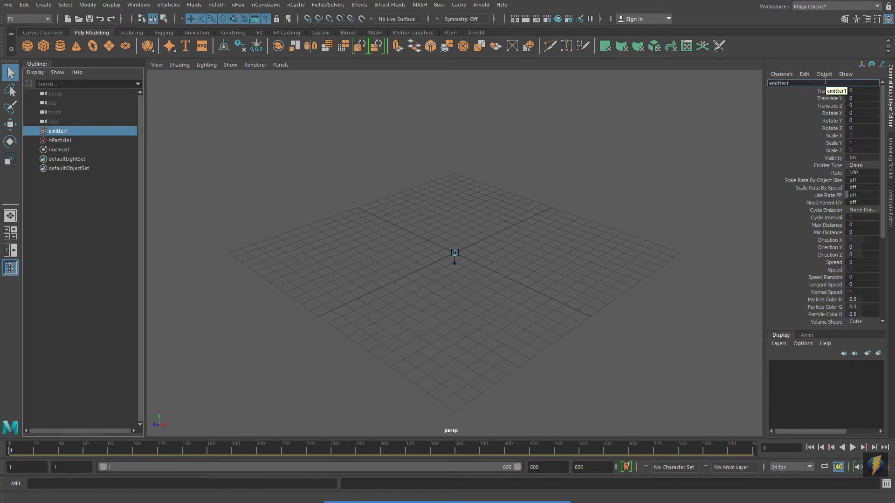
{"action": "type", "text": "smoke_"}
{"action": "key", "text": "Return"}
Rename nParticle1 to smoke_nParticle1 and show smoke_emitter1 in the Attribute Editor
{"action": "left_click", "coordinate": [69, 142]}
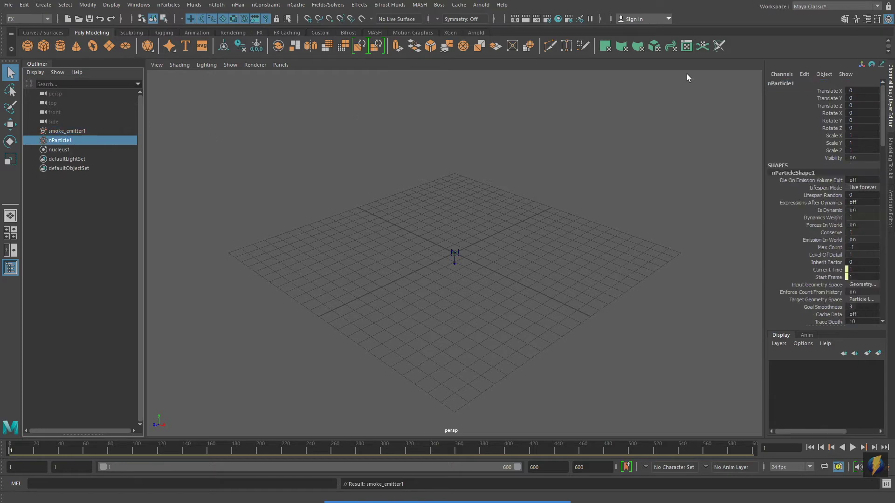
{"action": "double_click", "coordinate": [774, 83]}
{"action": "key", "text": "End"}
{"action": "key", "text": "BackSpace"}
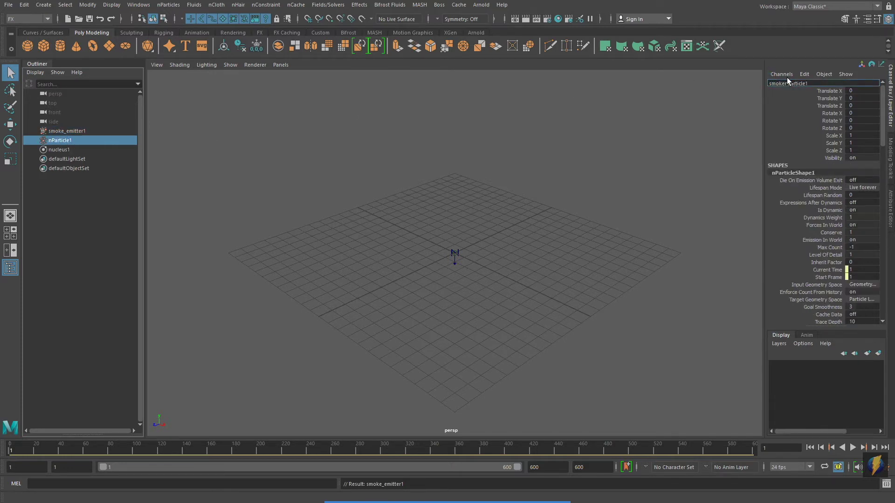
{"action": "key", "text": "Return"}
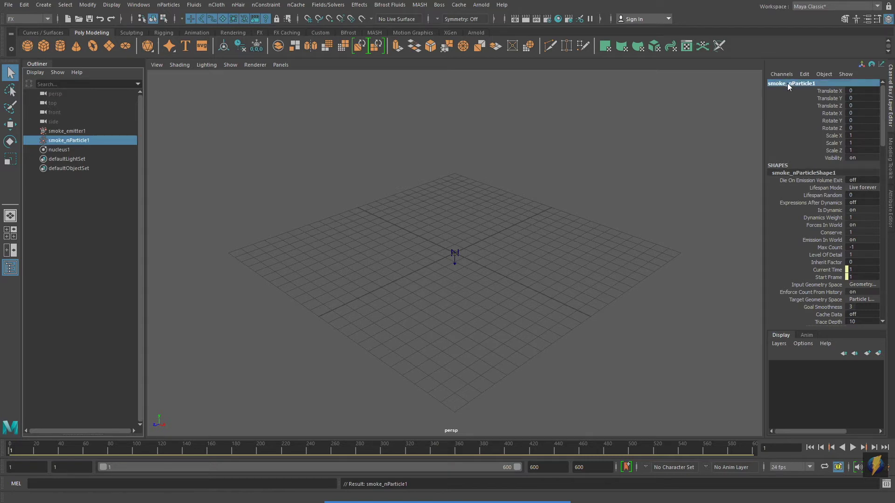
{"action": "left_click", "coordinate": [70, 132]}
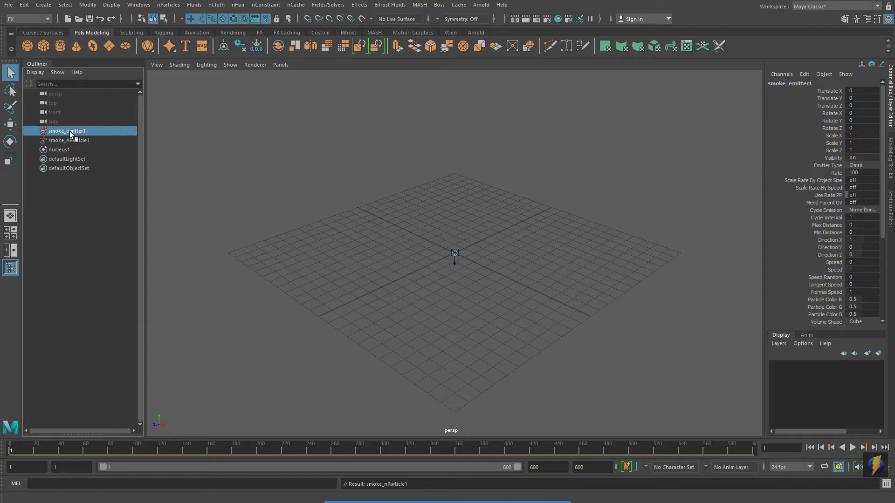
{"action": "left_click", "coordinate": [890, 218]}
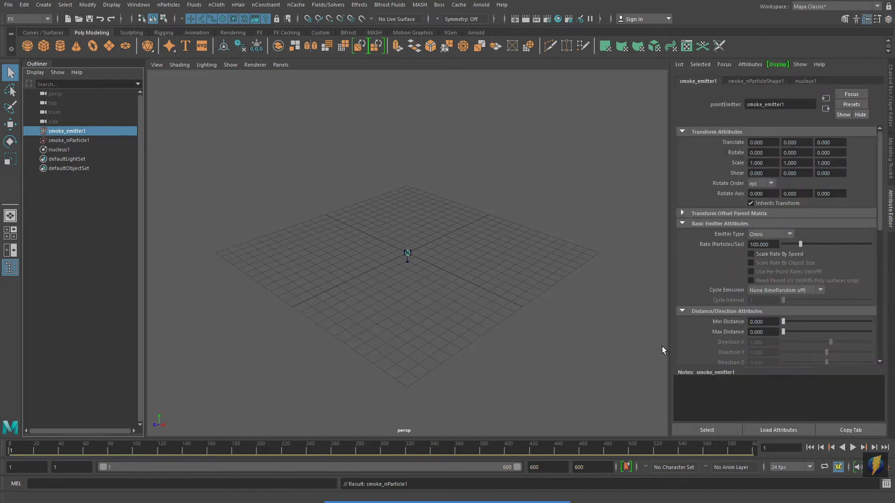
Lower the emission rate toward zero and replay, zooming in on the particles
{"action": "left_click", "coordinate": [853, 447]}
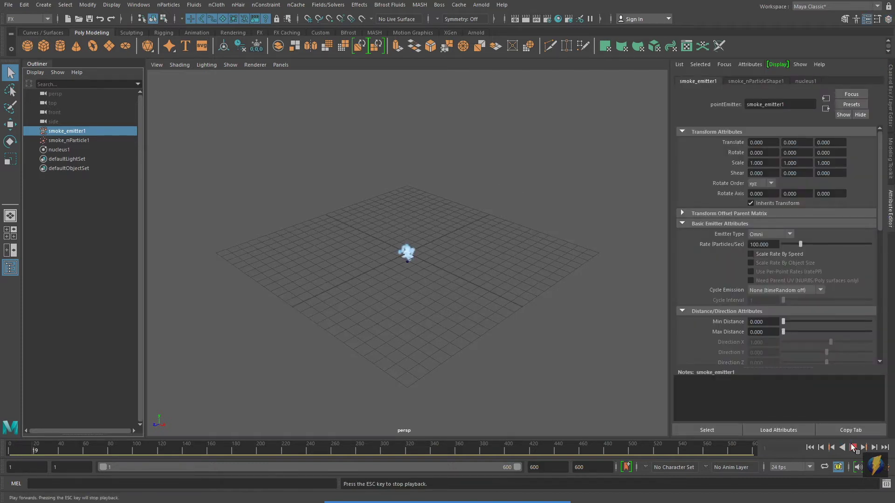
{"action": "left_click", "coordinate": [853, 448]}
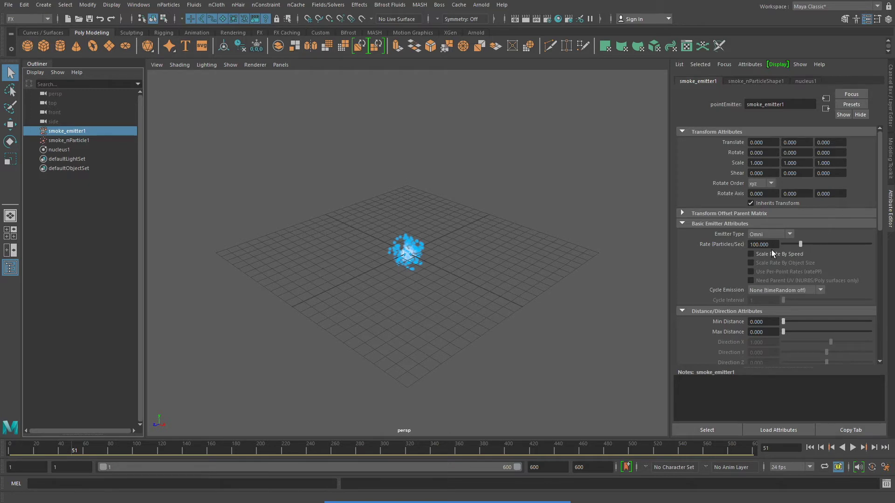
{"action": "left_click", "coordinate": [809, 448]}
{"action": "left_click_drag", "start_coordinate": [801, 244], "coordinate": [785, 248]}
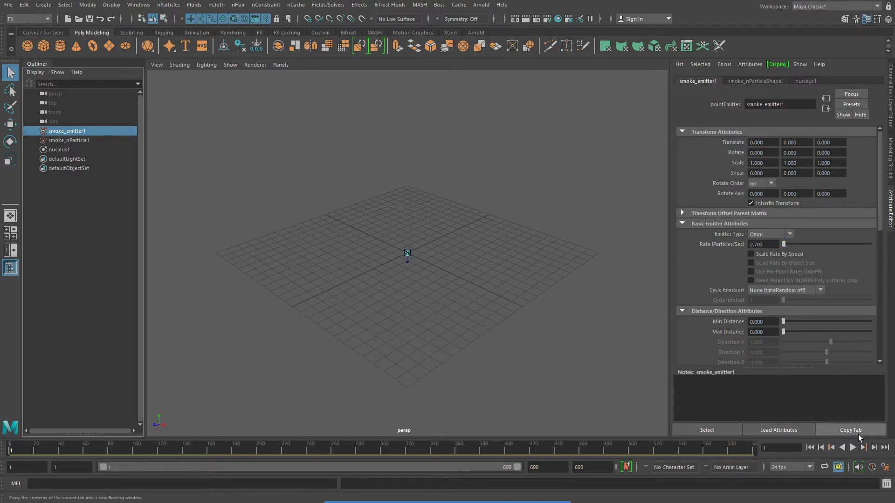
{"action": "left_click", "coordinate": [853, 448]}
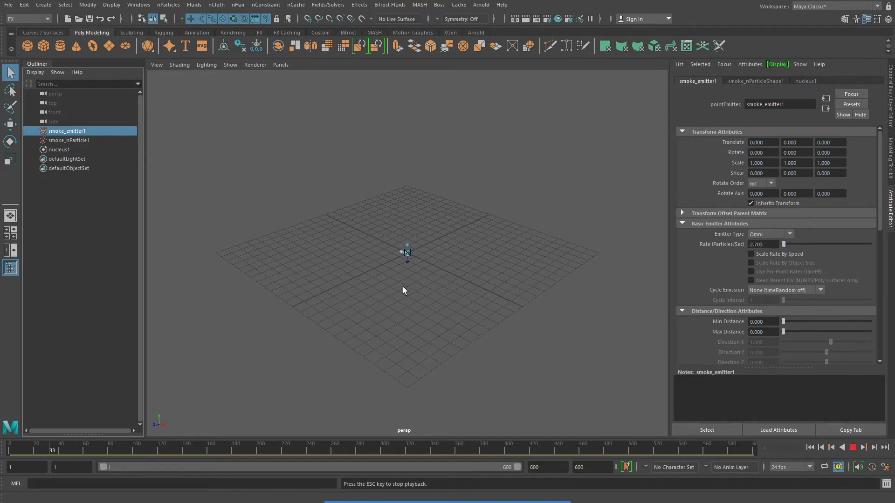
{"action": "right_click_drag", "start_coordinate": [365, 295], "coordinate": [816, 160], "text": "alt"}
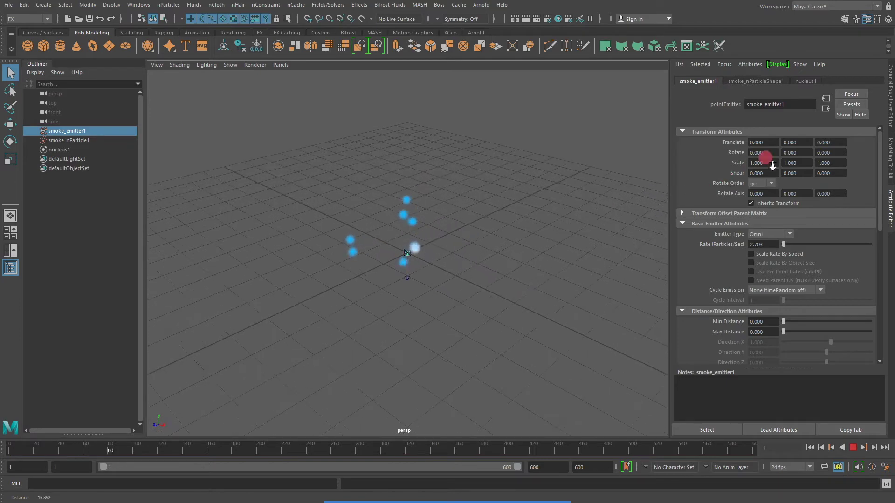
{"action": "right_click_drag", "start_coordinate": [404, 299], "coordinate": [555, 256], "text": "alt"}
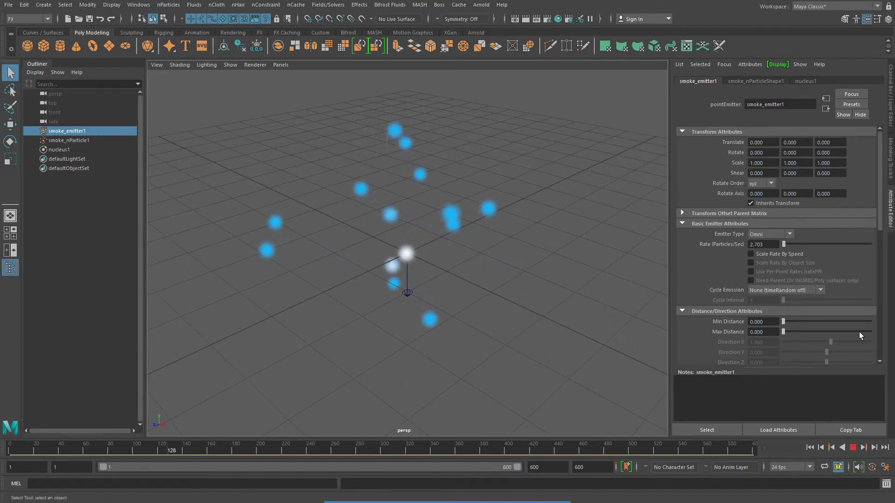
{"action": "key", "text": "Escape"}
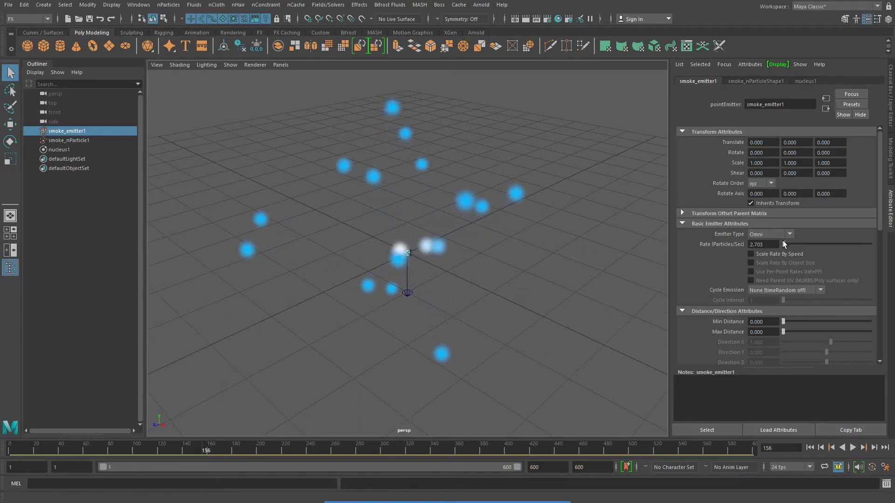
Raise the emission rate sharply and replay the simulation to frame 61
{"action": "left_click_drag", "start_coordinate": [783, 242], "coordinate": [847, 245]}
{"action": "left_click", "coordinate": [810, 447]}
{"action": "left_click", "coordinate": [853, 447]}
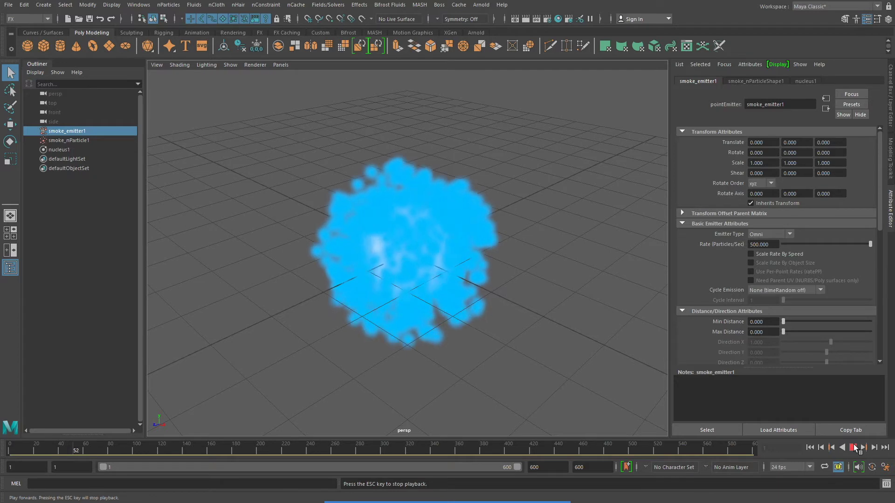
{"action": "left_click", "coordinate": [855, 448]}
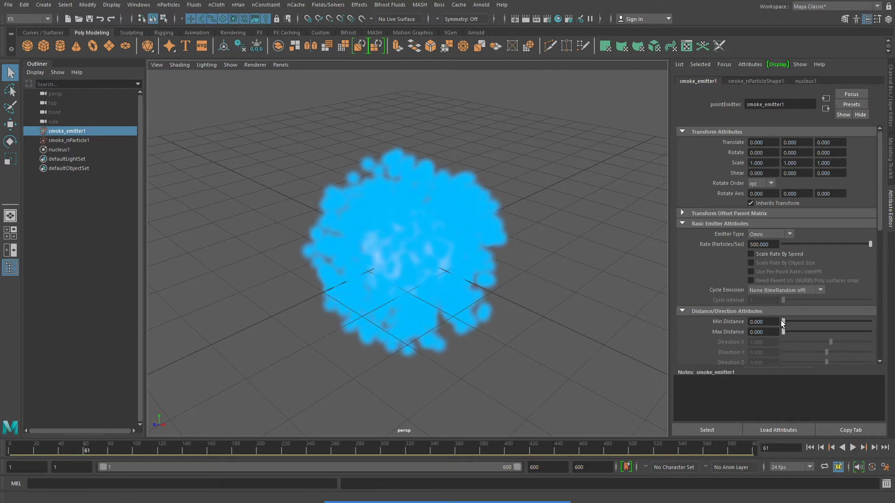
Set the emission rate to 100 particles/sec and replay the simulation
{"action": "left_click", "coordinate": [773, 245]}
{"action": "type", "text": "1"}
{"action": "key", "text": "Return"}
{"action": "left_click", "coordinate": [810, 448]}
{"action": "left_click", "coordinate": [853, 448]}
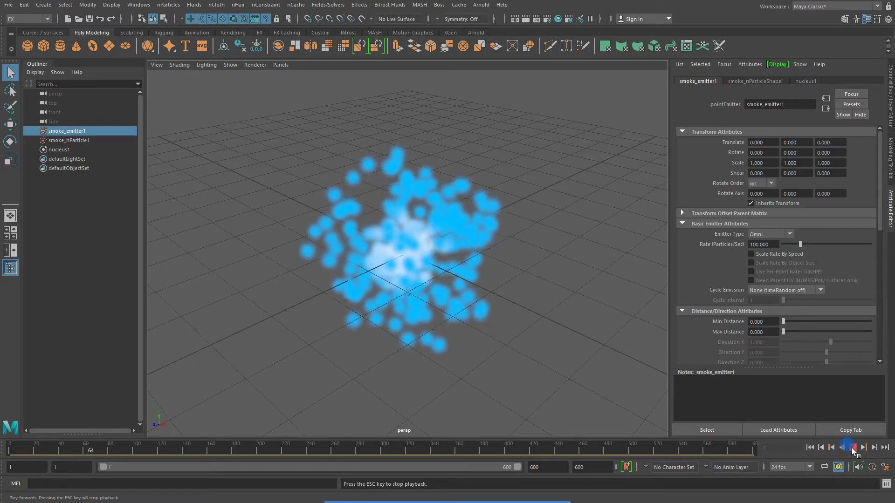
{"action": "left_click", "coordinate": [852, 448]}
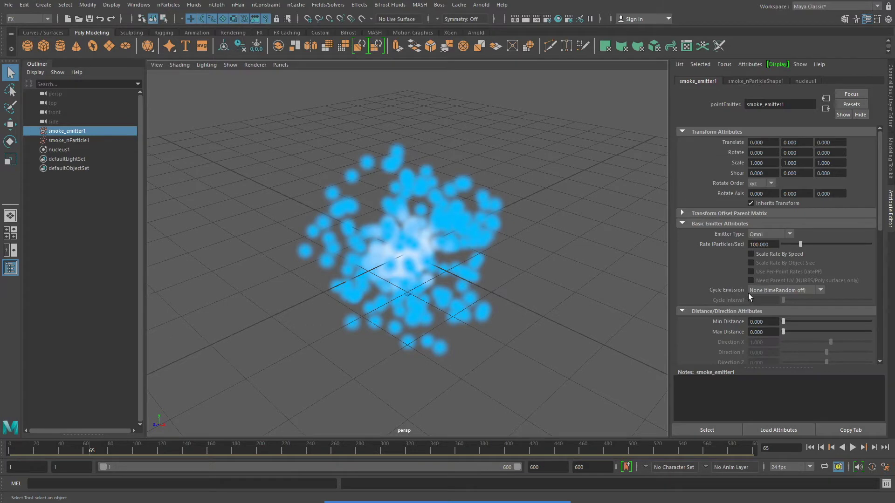
Change smoke_emitter1's Emitter Type to Directional and play the resulting stream
{"action": "left_click", "coordinate": [791, 234]}
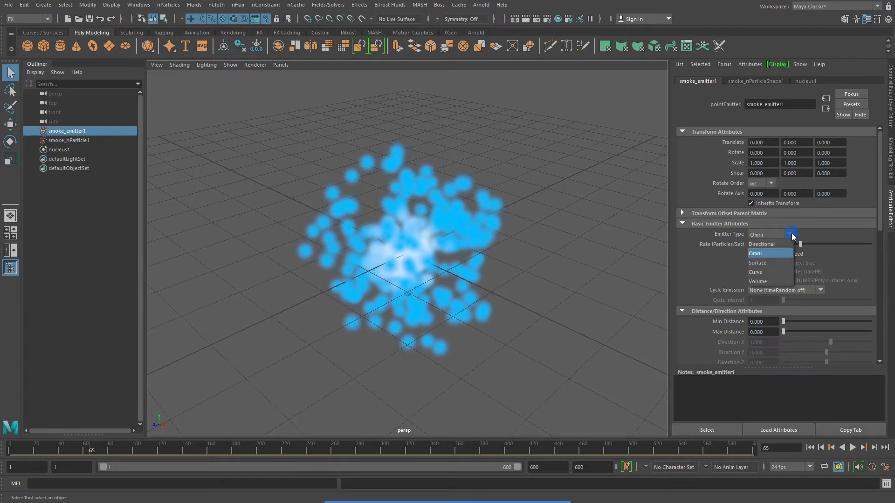
{"action": "left_click", "coordinate": [762, 243]}
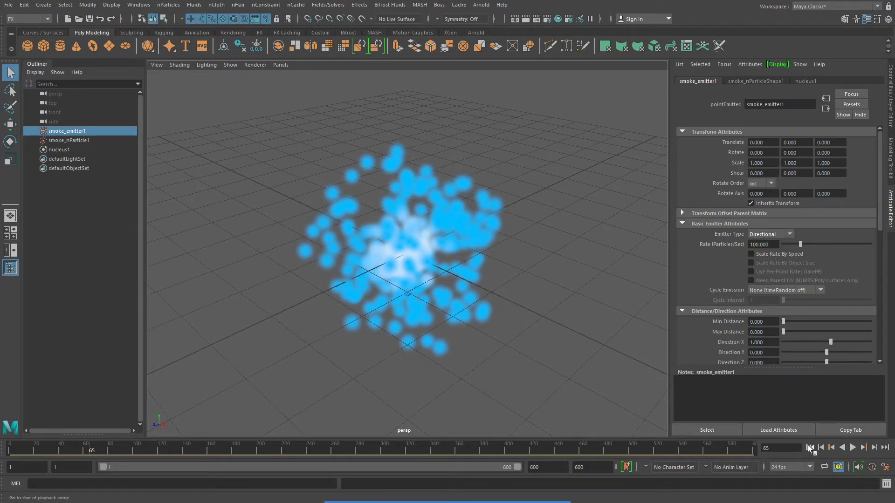
{"action": "left_click", "coordinate": [810, 448]}
{"action": "left_click", "coordinate": [852, 447]}
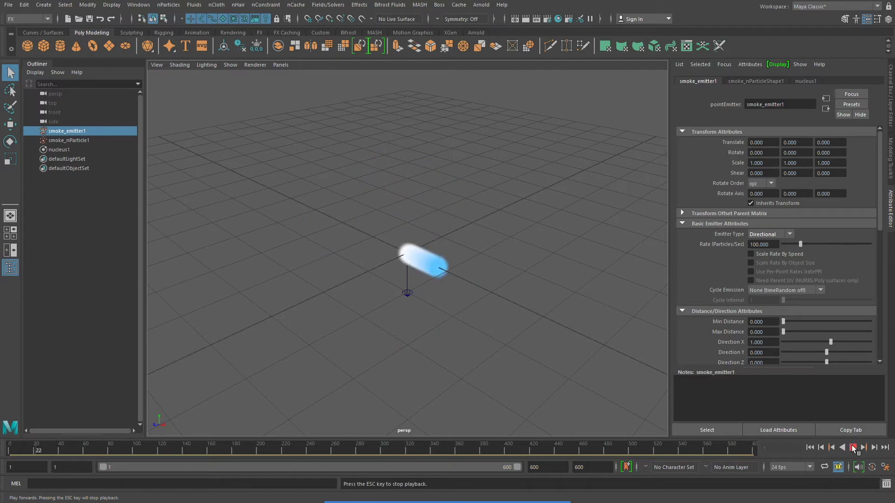
{"action": "key", "text": "Escape"}
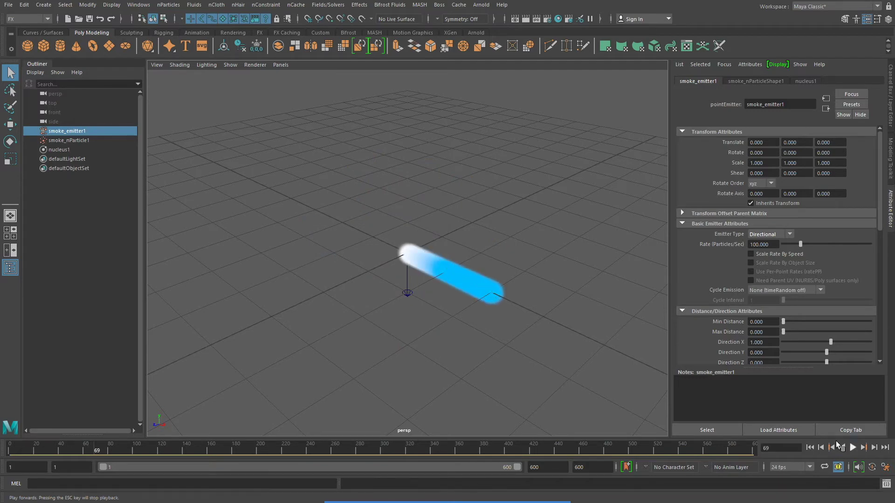
Tumble the view around the particle stream, replay to frame 53, then rewind to frame 1
{"action": "left_click_drag", "start_coordinate": [417, 335], "coordinate": [473, 322], "text": "alt"}
{"action": "right_click_drag", "start_coordinate": [473, 321], "coordinate": [397, 328], "text": "alt"}
{"action": "left_click", "coordinate": [810, 448]}
{"action": "left_click", "coordinate": [853, 448]}
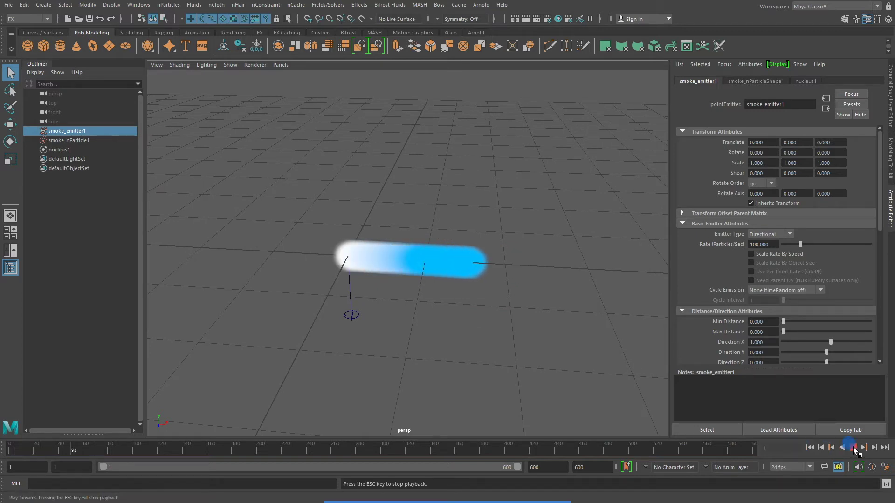
{"action": "left_click", "coordinate": [853, 446]}
{"action": "scroll", "coordinate": [827, 326], "scroll_direction": "down", "scroll_amount": 2}
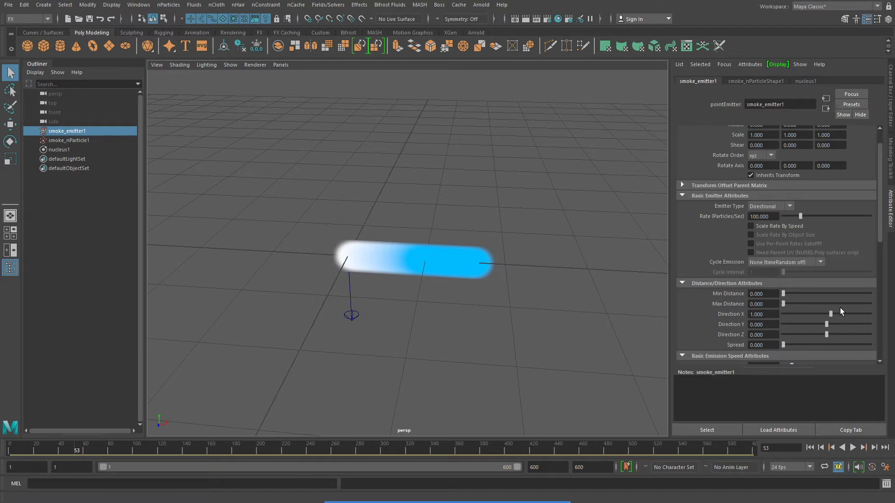
{"action": "left_click", "coordinate": [810, 447]}
Set Direction Y to 1 and Direction X to 0, preview the vertical stream, then rewind
{"action": "double_click", "coordinate": [775, 325]}
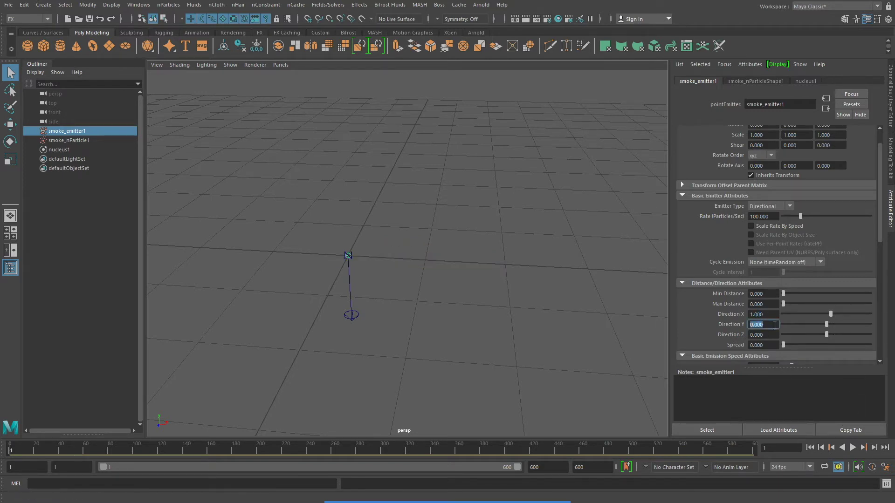
{"action": "type", "text": "1"}
{"action": "left_click", "coordinate": [778, 314]}
{"action": "double_click", "coordinate": [771, 314]}
{"action": "type", "text": "0"}
{"action": "key", "text": "Return"}
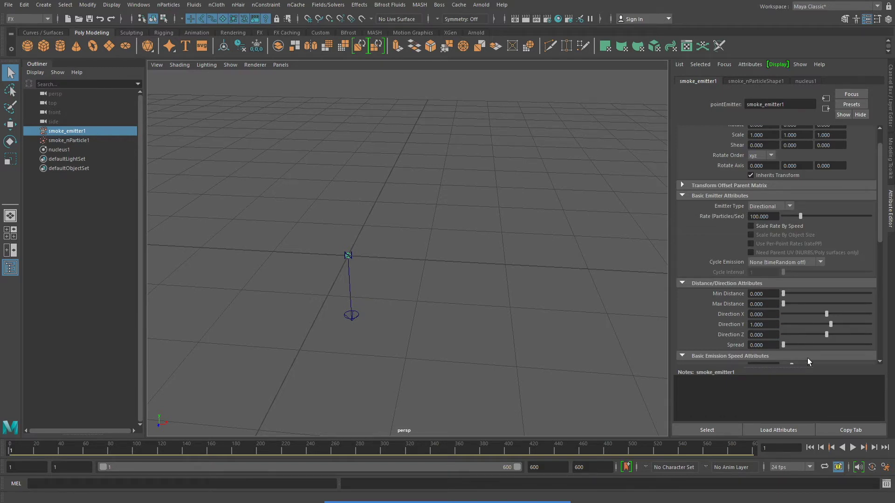
{"action": "left_click", "coordinate": [852, 448]}
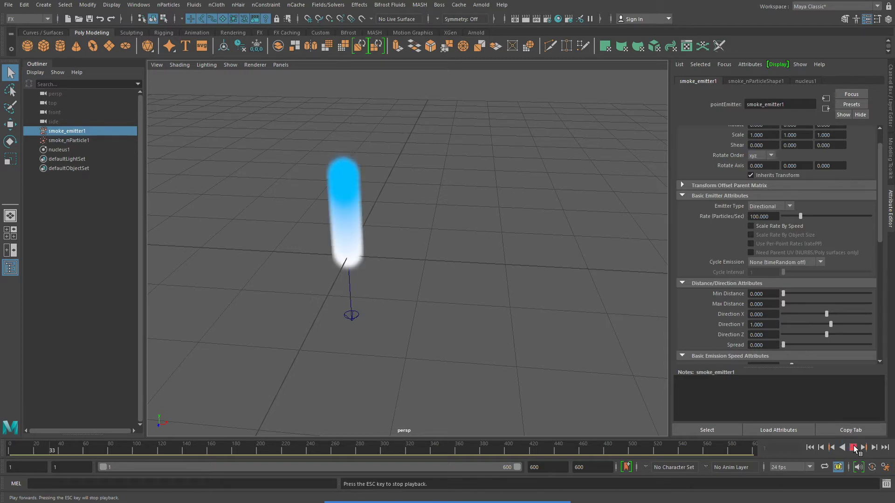
{"action": "left_click", "coordinate": [853, 447]}
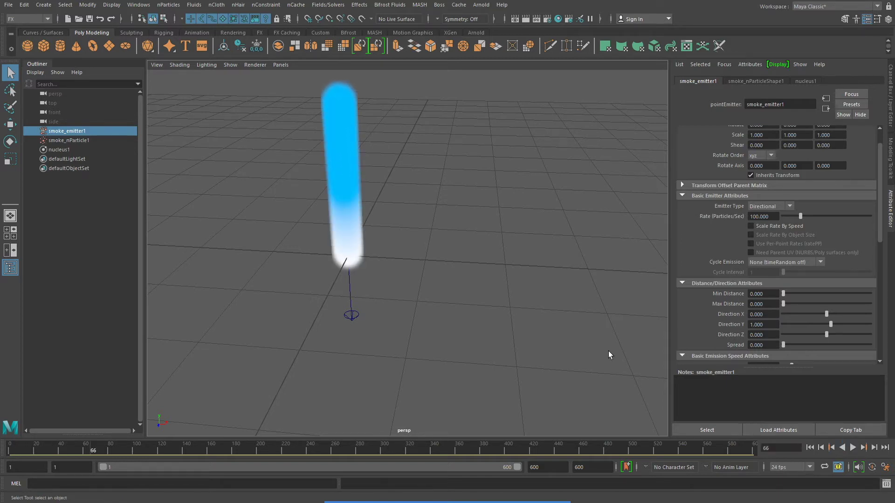
{"action": "left_click", "coordinate": [809, 448]}
{"action": "left_click_drag", "start_coordinate": [408, 213], "coordinate": [485, 266], "text": "alt"}
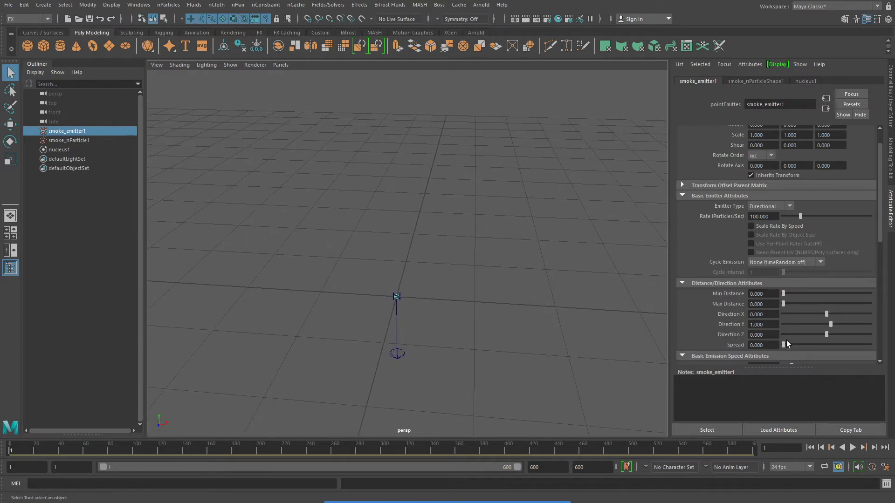
Test wider and narrower emitter Spread values while previewing the plume
{"action": "left_click_drag", "start_coordinate": [783, 346], "coordinate": [844, 345]}
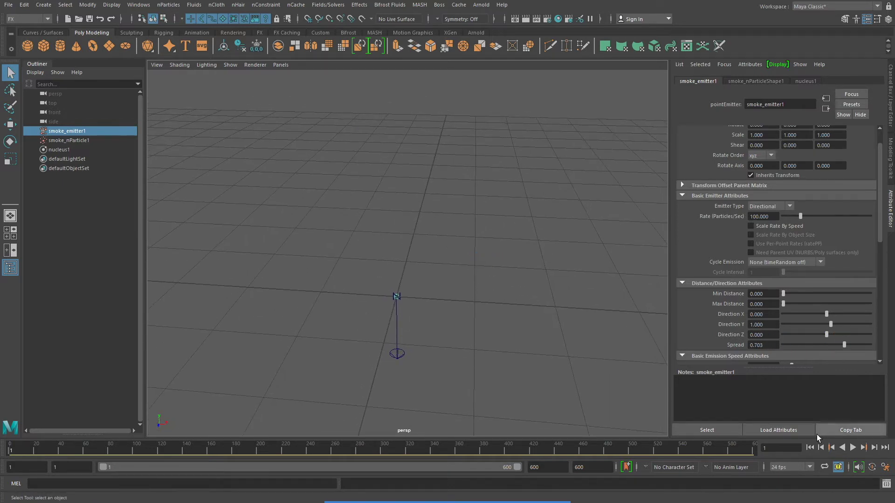
{"action": "left_click", "coordinate": [853, 447]}
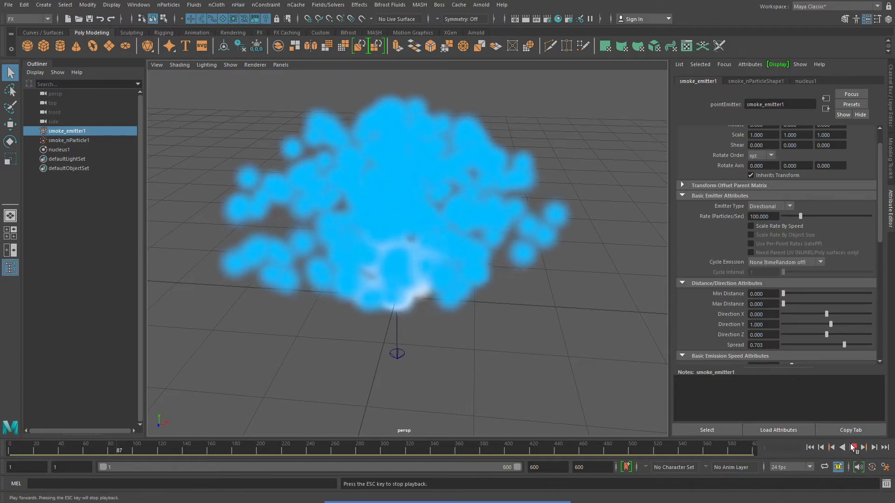
{"action": "left_click", "coordinate": [853, 447]}
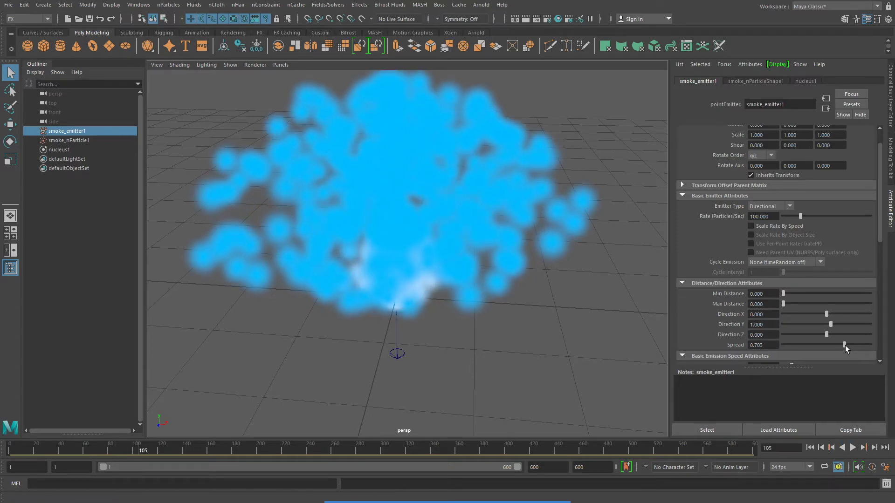
{"action": "left_click_drag", "start_coordinate": [845, 346], "coordinate": [803, 347]}
{"action": "left_click", "coordinate": [810, 448]}
Settle the emitter Spread at 0.324, rewind, and save the scene as nParticle05.mb
{"action": "left_click", "coordinate": [852, 448]}
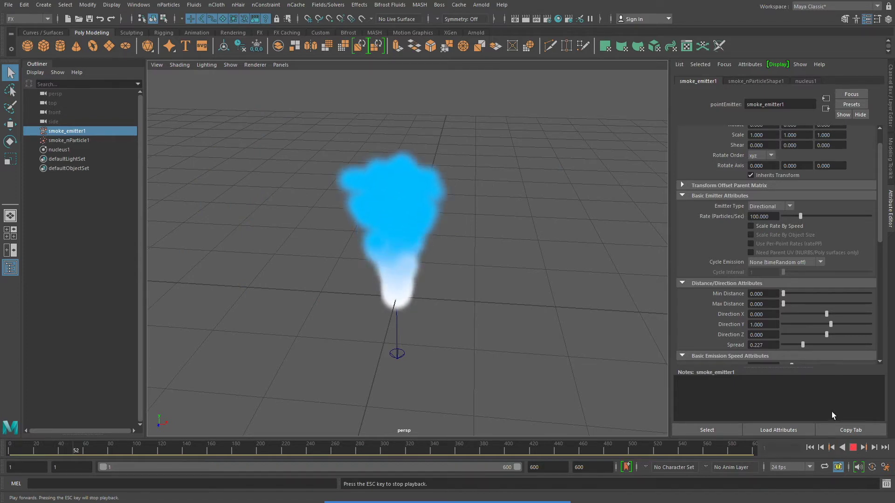
{"action": "mouse_move", "coordinate": [803, 345]}
{"action": "left_mouse_down"}
{"action": "mouse_move", "coordinate": [867, 354]}
{"action": "mouse_move", "coordinate": [798, 355]}
{"action": "mouse_move", "coordinate": [810, 355]}
{"action": "left_mouse_up"}
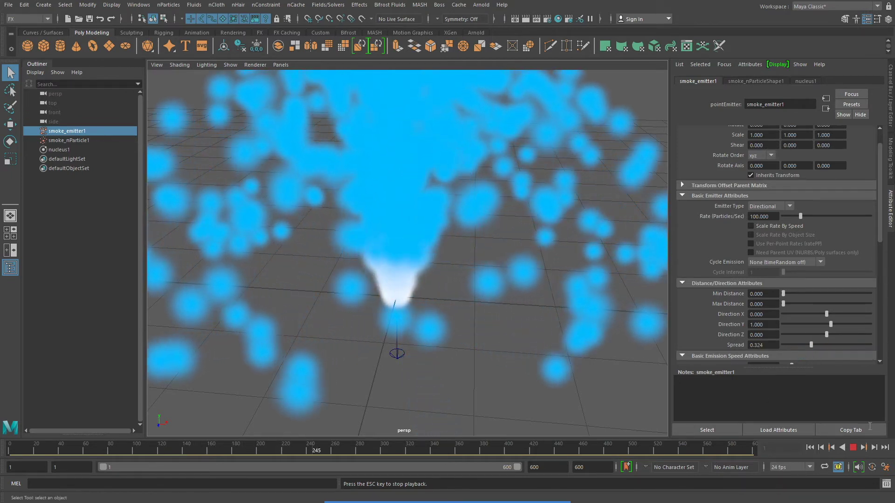
{"action": "left_click", "coordinate": [853, 448]}
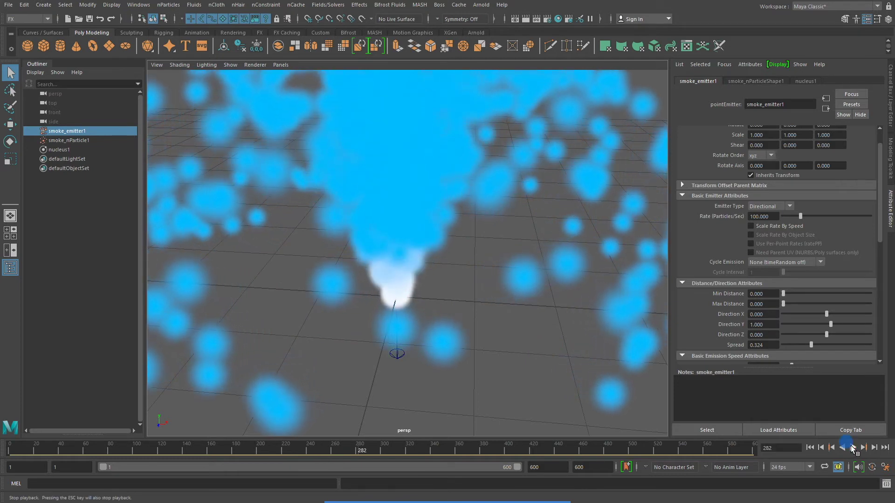
{"action": "left_click", "coordinate": [811, 448]}
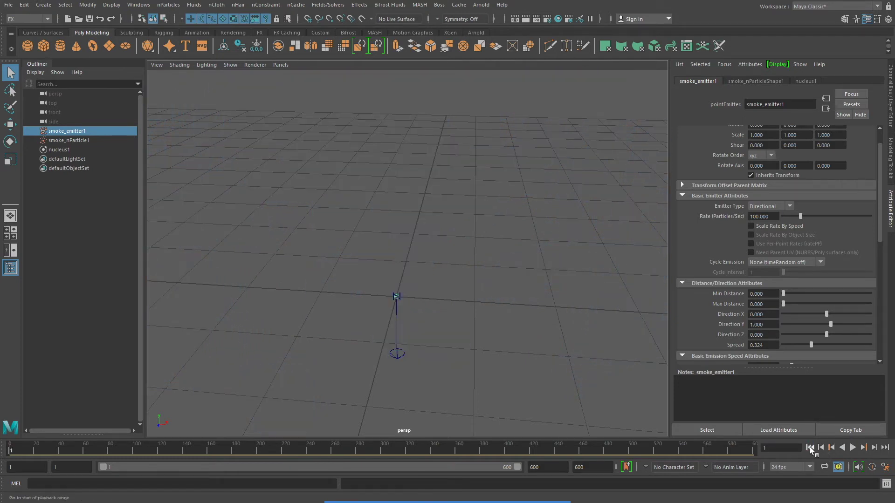
{"action": "key", "text": "ctrl+s"}
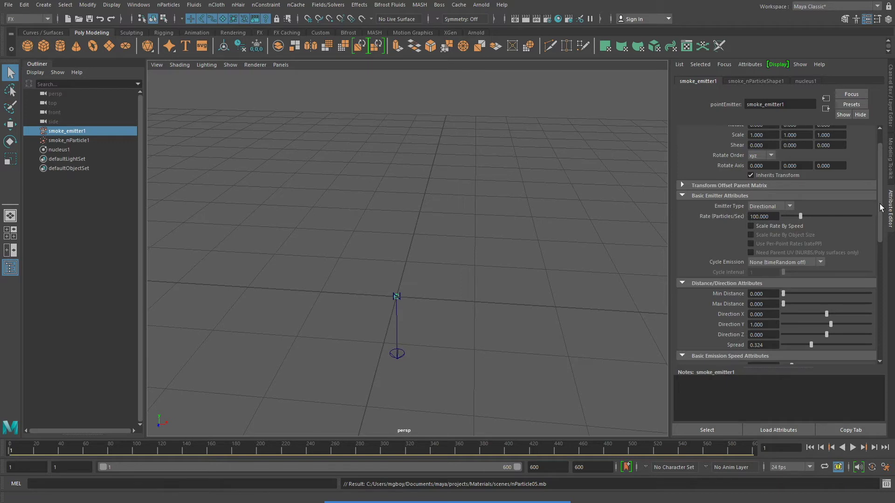
{"action": "left_click_drag", "start_coordinate": [880, 208], "coordinate": [880, 252]}
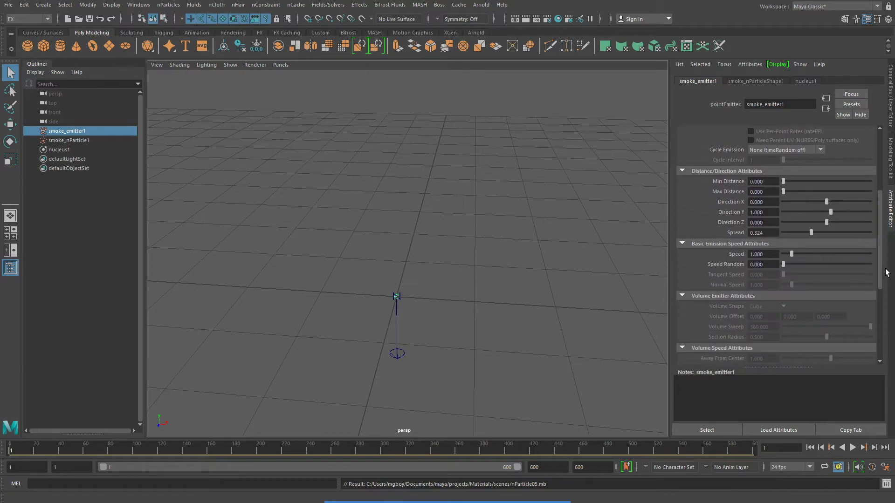
Try higher and lower emission speeds, then set Speed to 2 and preview the plume
{"action": "left_click", "coordinate": [853, 447]}
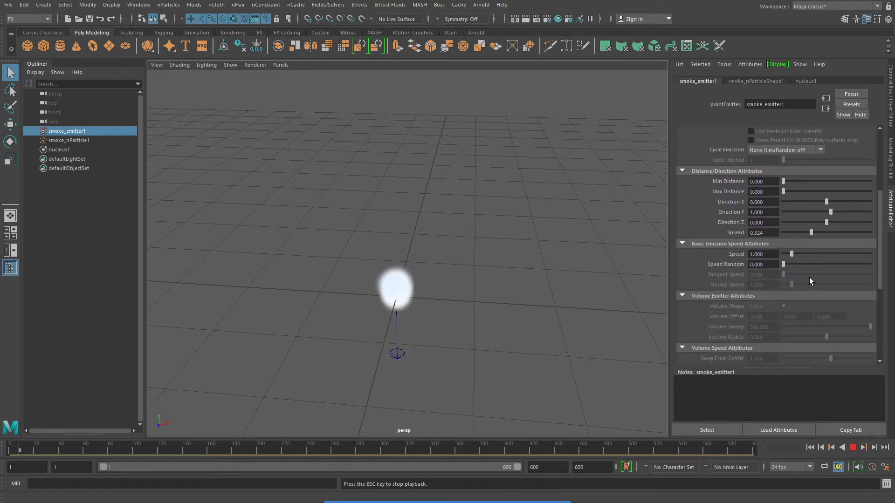
{"action": "left_click_drag", "start_coordinate": [792, 254], "coordinate": [866, 263]}
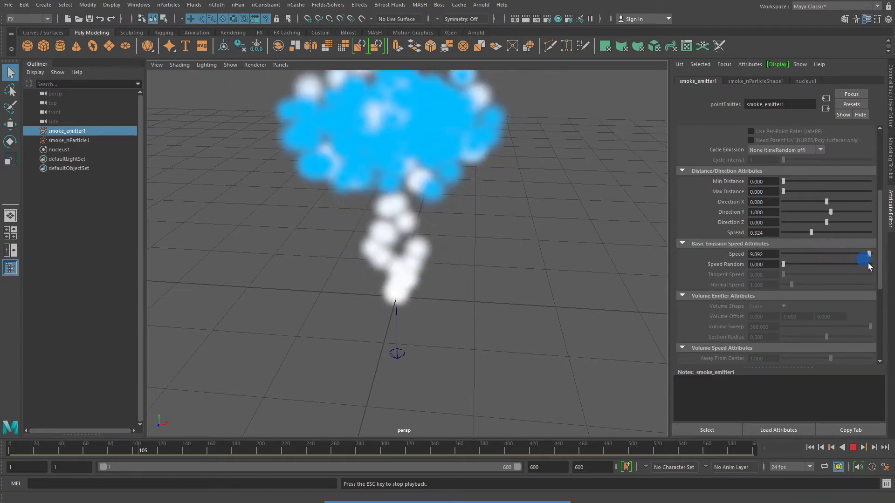
{"action": "left_click_drag", "start_coordinate": [857, 264], "coordinate": [801, 267]}
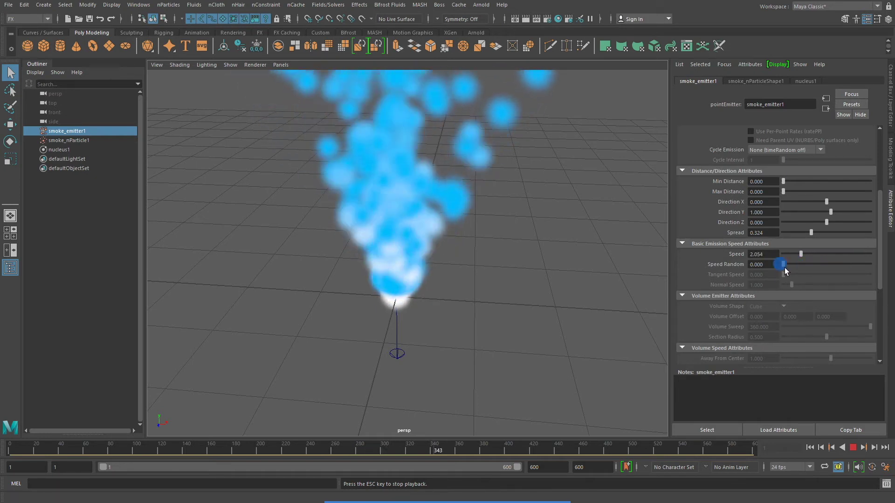
{"action": "double_click", "coordinate": [770, 255]}
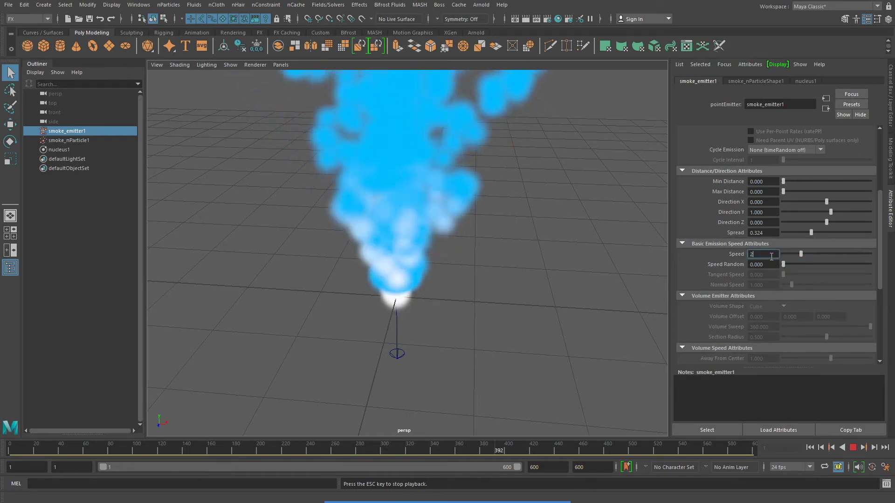
{"action": "key", "text": "Return"}
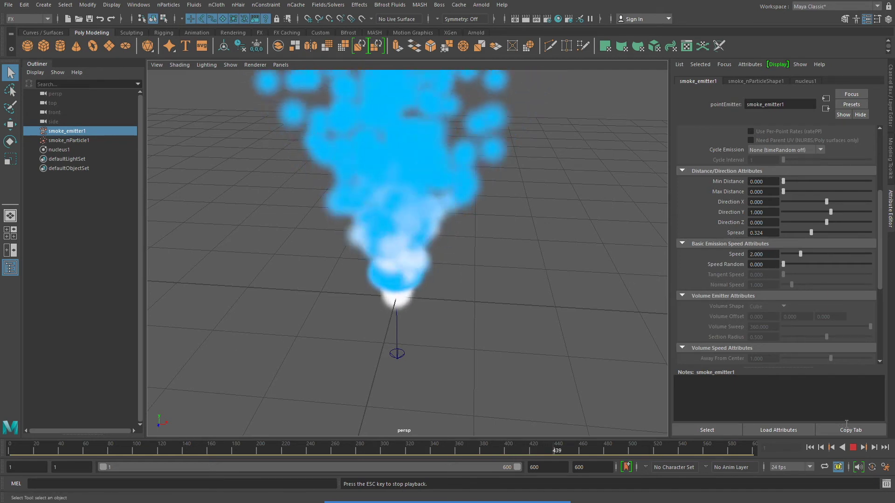
{"action": "left_click", "coordinate": [810, 447]}
{"action": "left_click", "coordinate": [852, 448]}
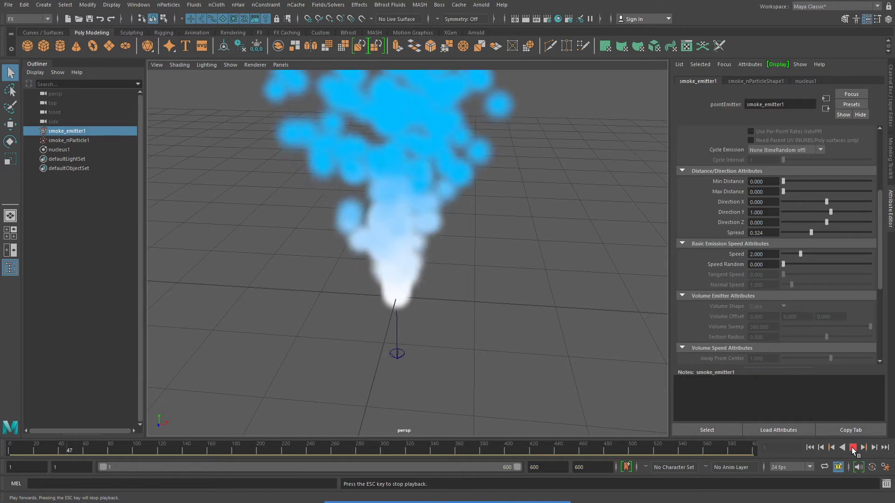
{"action": "left_click", "coordinate": [852, 447]}
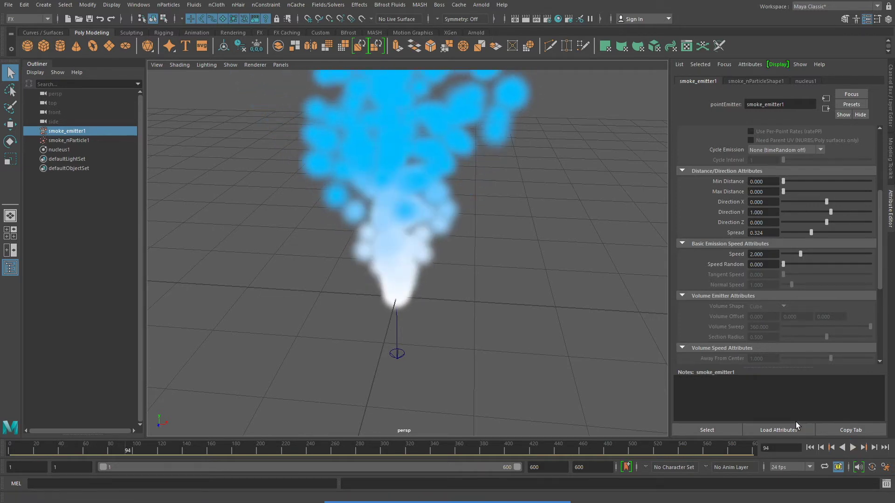
{"action": "left_click_drag", "start_coordinate": [476, 227], "coordinate": [517, 275], "text": "alt"}
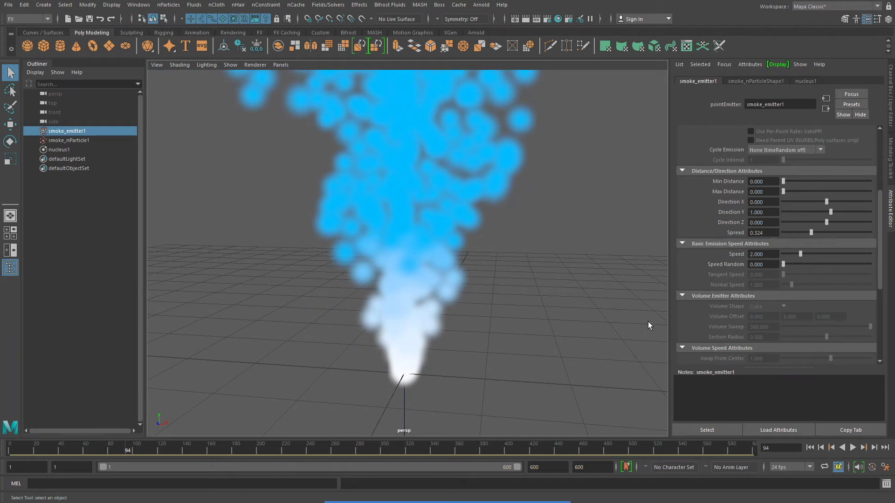
Set Speed Random to 1, replay the plume, and rewind to frame 1
{"action": "left_click", "coordinate": [771, 264]}
{"action": "type", "text": "1"}
{"action": "key", "text": "Return"}
{"action": "left_click", "coordinate": [809, 448]}
{"action": "left_click", "coordinate": [853, 447]}
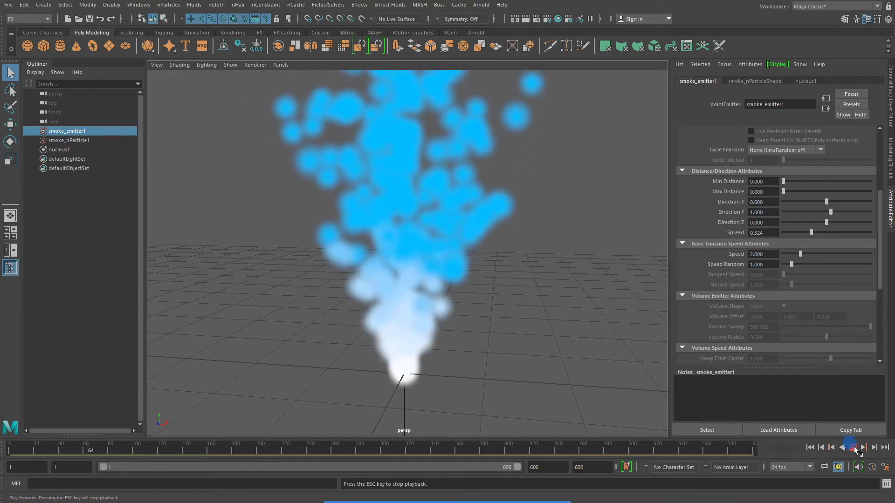
{"action": "left_click", "coordinate": [853, 447]}
{"action": "left_click", "coordinate": [810, 447]}
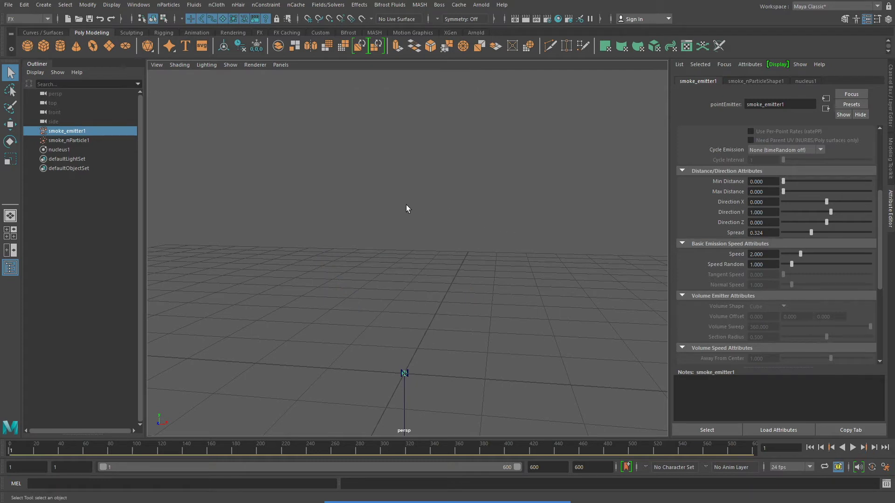
Select the smoke nParticle, expand its Lifespan section, and preview the current plume
{"action": "left_click", "coordinate": [77, 141]}
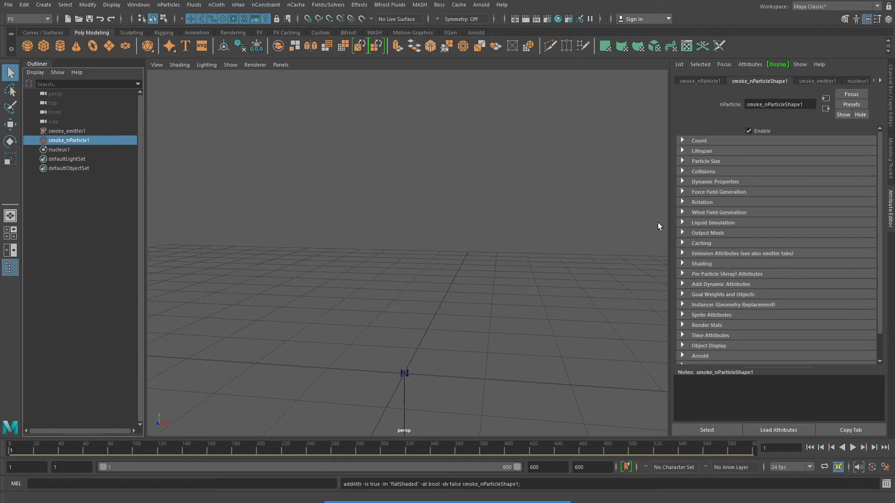
{"action": "left_click", "coordinate": [682, 151]}
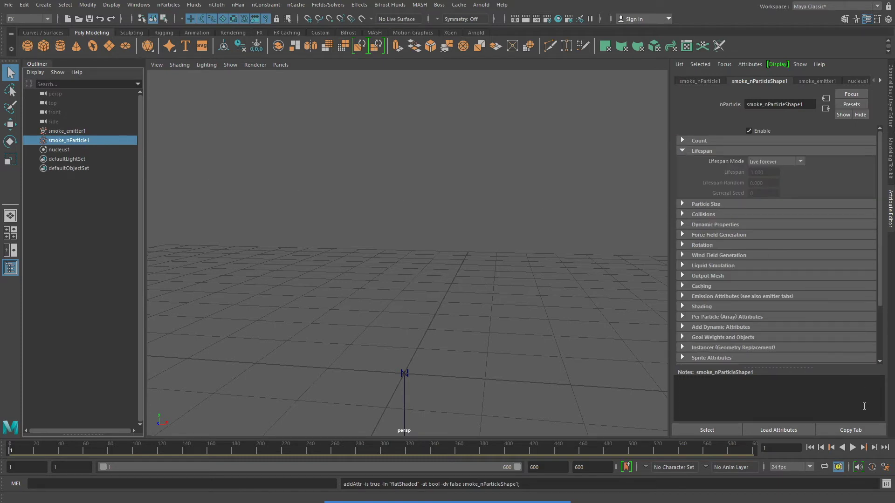
{"action": "mouse_move", "coordinate": [476, 303]}
{"action": "left_mouse_down", "text": "alt"}
{"action": "mouse_move", "coordinate": [535, 274]}
{"action": "mouse_move", "coordinate": [350, 280]}
{"action": "mouse_move", "coordinate": [363, 346]}
{"action": "mouse_move", "coordinate": [380, 336]}
{"action": "left_mouse_up", "text": "alt"}
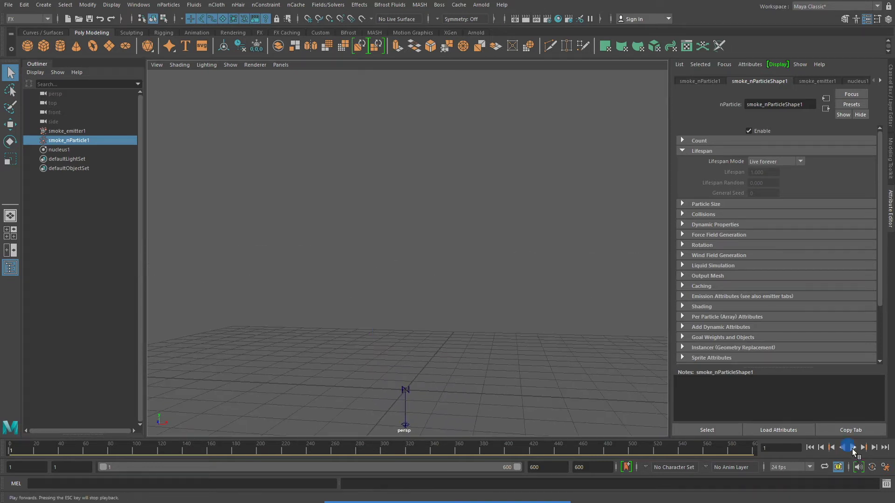
{"action": "left_click", "coordinate": [853, 447]}
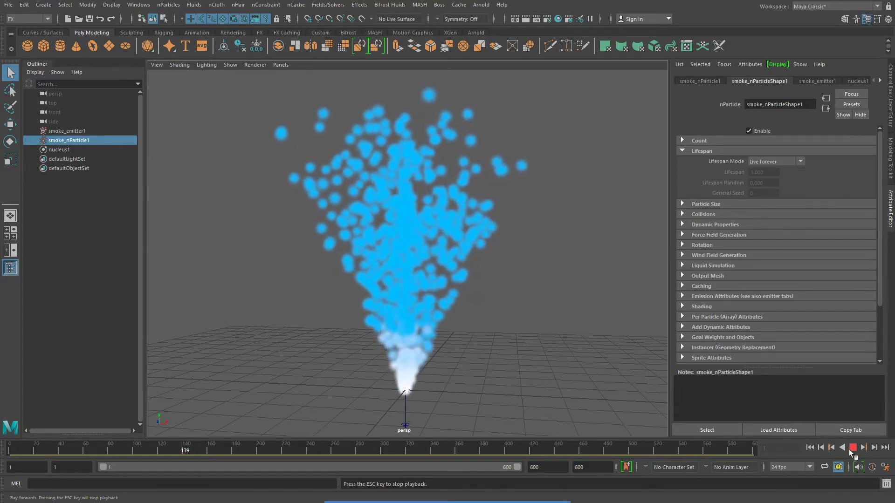
{"action": "left_click", "coordinate": [851, 449]}
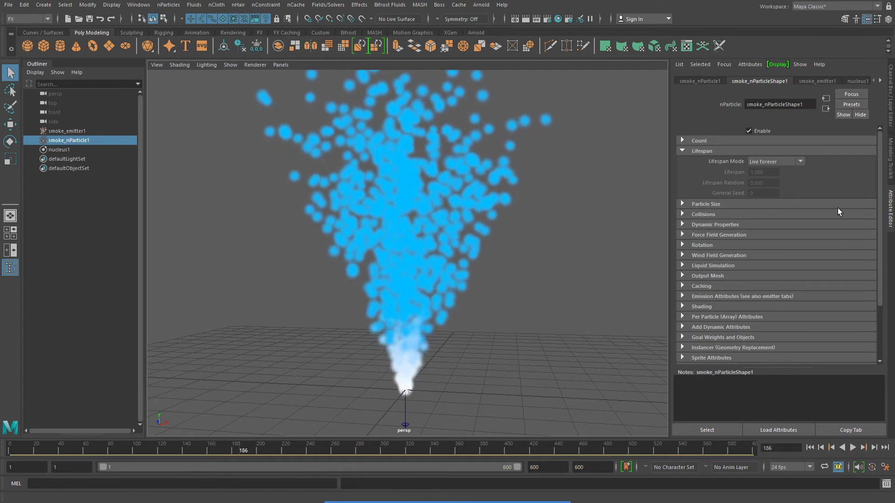
Switch Lifespan Mode to Constant with a lifespan of 2 and replay the smoke
{"action": "left_click", "coordinate": [803, 162]}
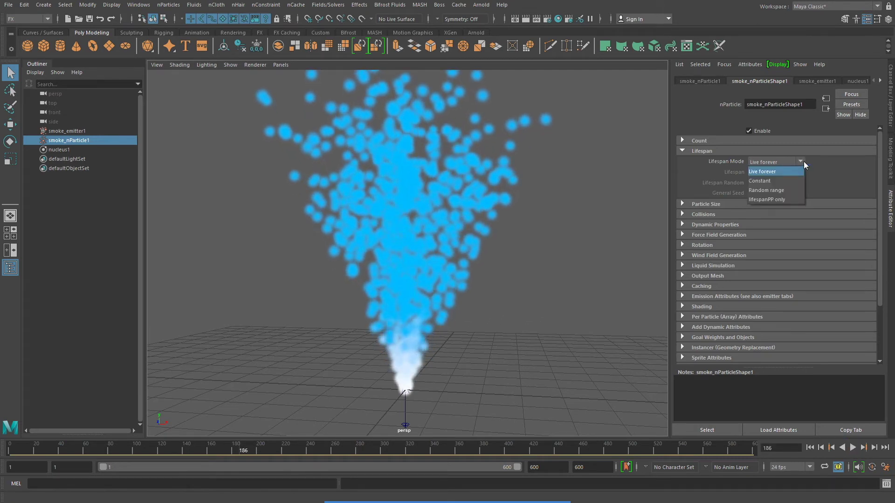
{"action": "left_click", "coordinate": [771, 181]}
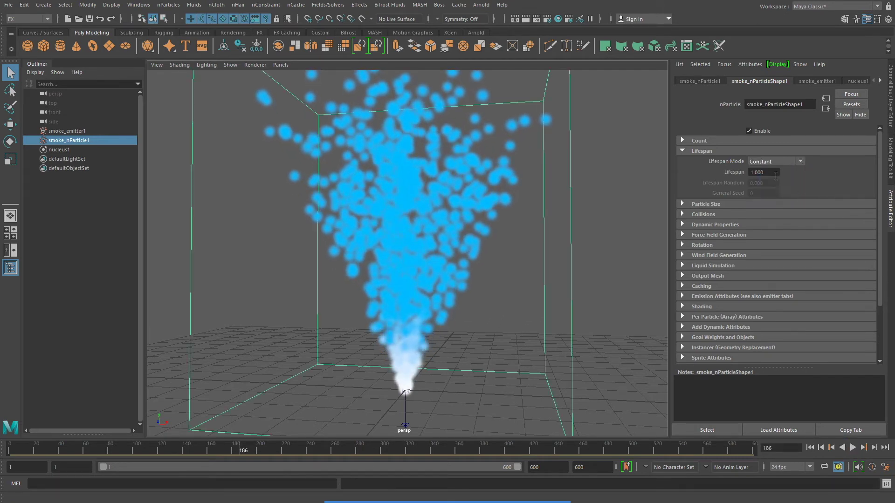
{"action": "left_click", "coordinate": [773, 172]}
{"action": "left_click", "coordinate": [809, 447]}
{"action": "left_click", "coordinate": [852, 448]}
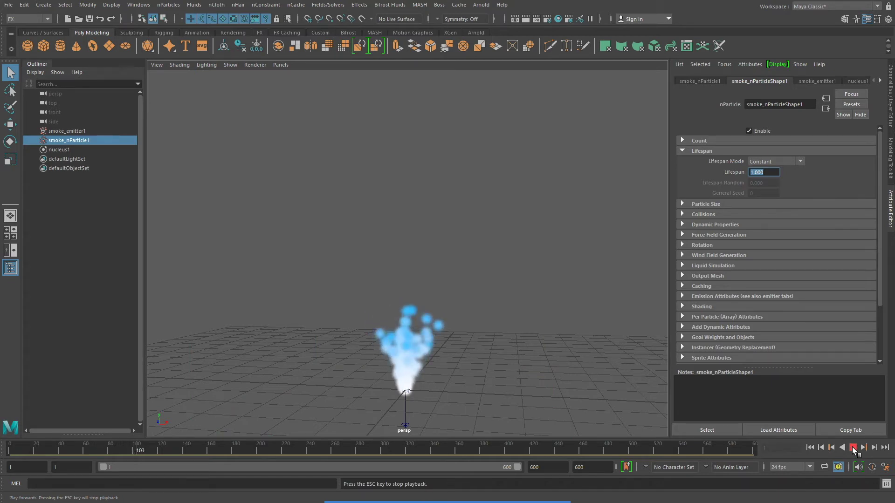
{"action": "left_click", "coordinate": [853, 448]}
{"action": "left_click", "coordinate": [810, 447]}
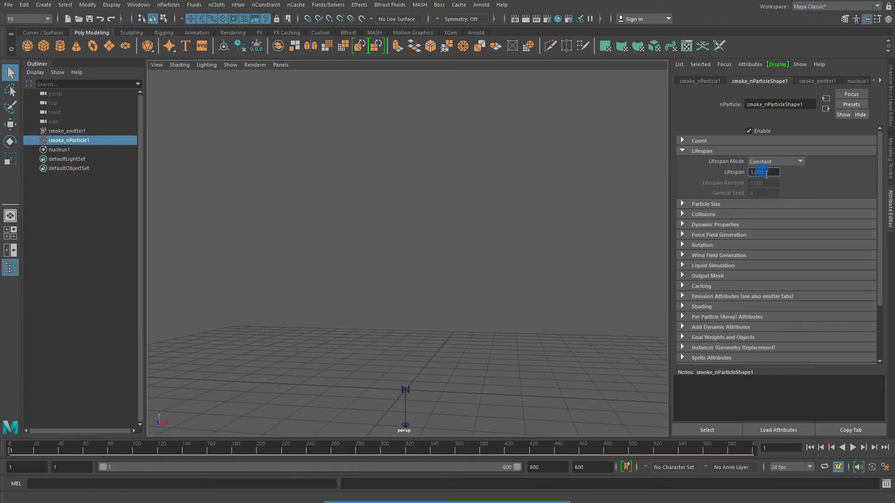
{"action": "key", "text": "Return"}
Raise the constant lifespan to 6 and play the taller plume to frame 243
{"action": "left_click", "coordinate": [853, 448]}
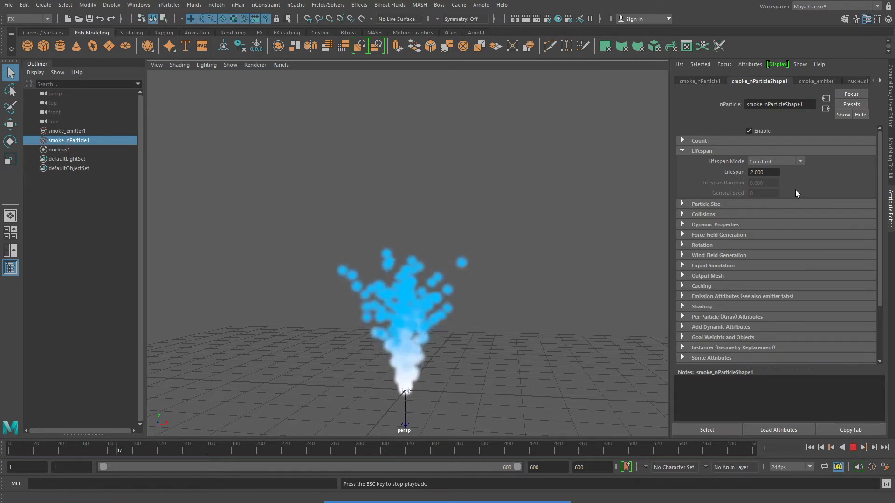
{"action": "left_click", "coordinate": [852, 447]}
{"action": "left_click", "coordinate": [810, 447]}
{"action": "left_click", "coordinate": [767, 172]}
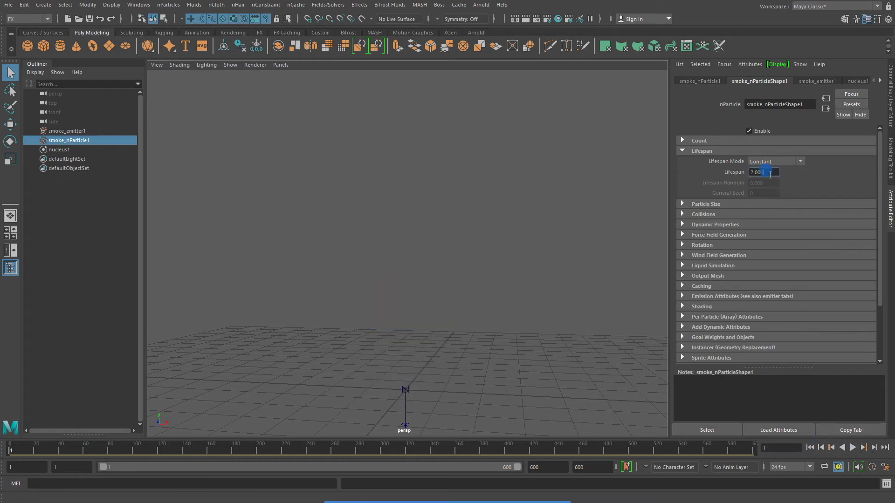
{"action": "type", "text": "6"}
{"action": "key", "text": "Return"}
{"action": "left_click", "coordinate": [853, 447]}
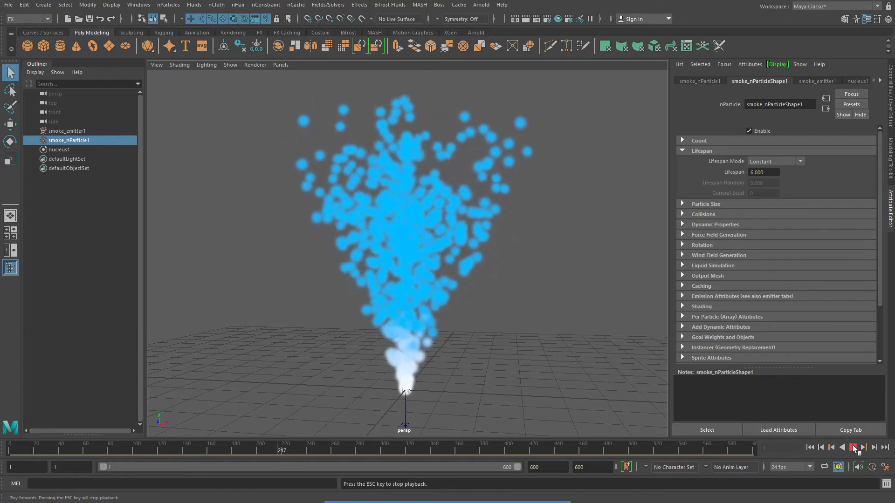
{"action": "left_click", "coordinate": [853, 447]}
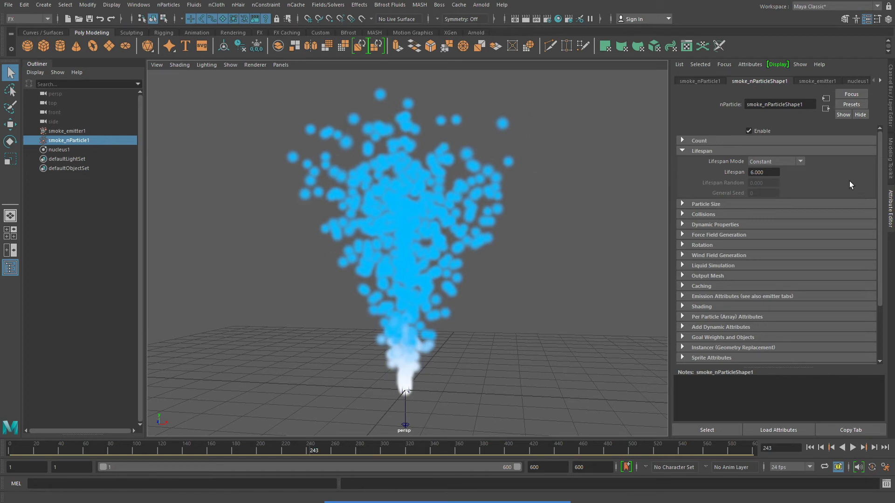
{"action": "left_click", "coordinate": [802, 161]}
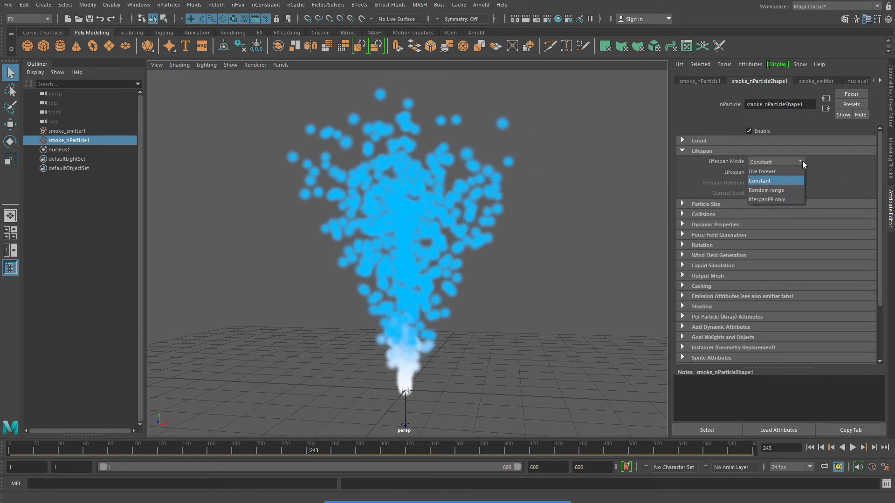
Use a Random range lifespan: Lifespan 4, Lifespan Random 1, then replay and rewind
{"action": "left_click", "coordinate": [770, 190]}
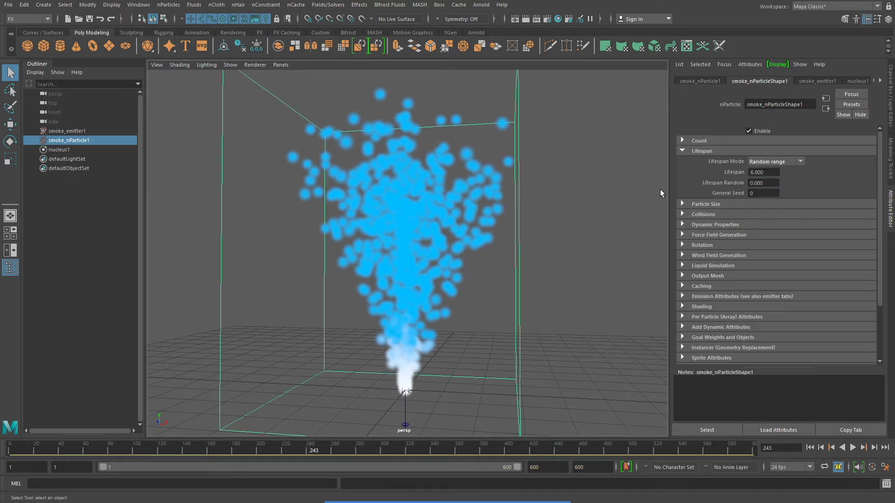
{"action": "left_click", "coordinate": [769, 171]}
{"action": "left_click", "coordinate": [771, 185]}
{"action": "key", "text": "Tab"}
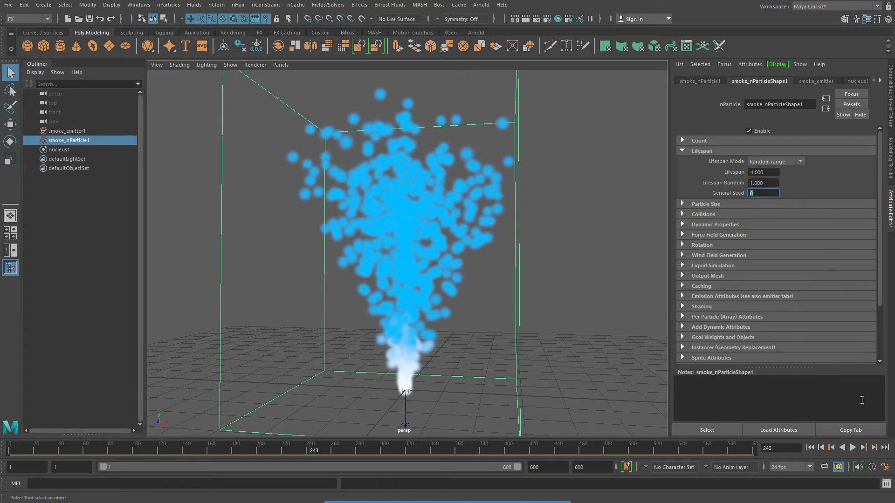
{"action": "left_click", "coordinate": [810, 447]}
{"action": "left_click", "coordinate": [852, 448]}
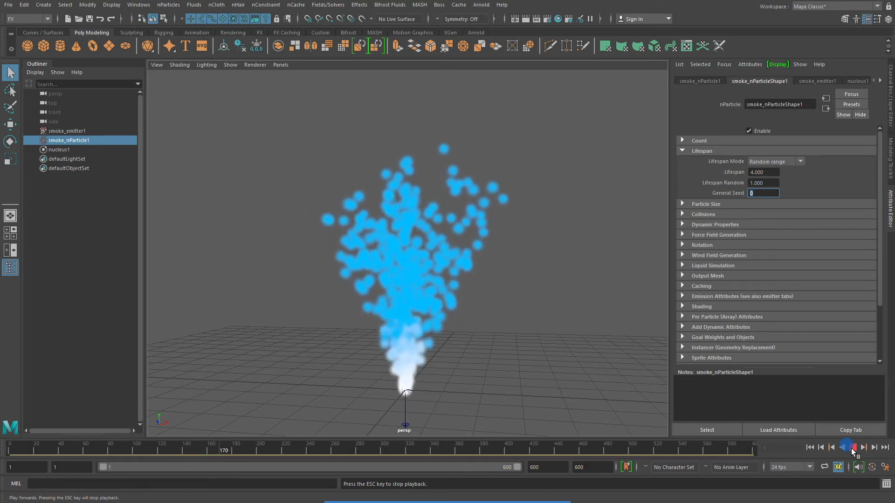
{"action": "left_click", "coordinate": [851, 449]}
{"action": "left_click", "coordinate": [810, 447]}
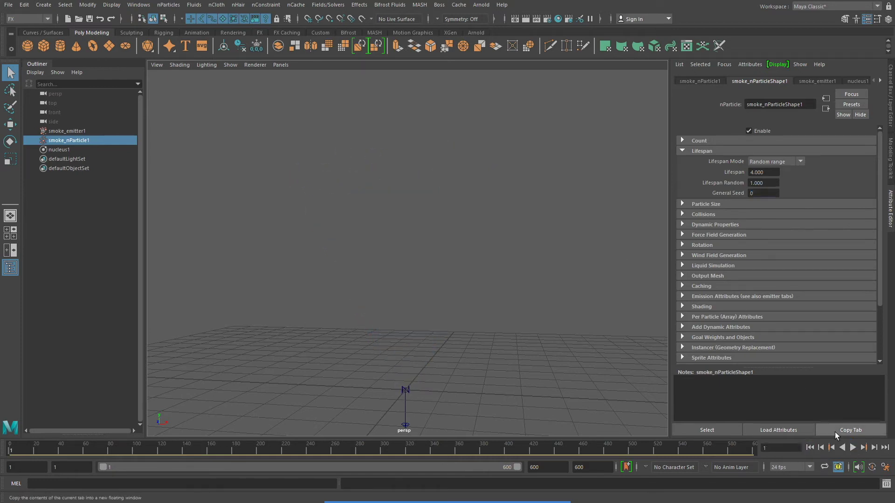
{"action": "left_click", "coordinate": [683, 151]}
Expand Particle Size and set the particle Radius to 0.5 after trying 0.05, with playback running
{"action": "left_click", "coordinate": [683, 161]}
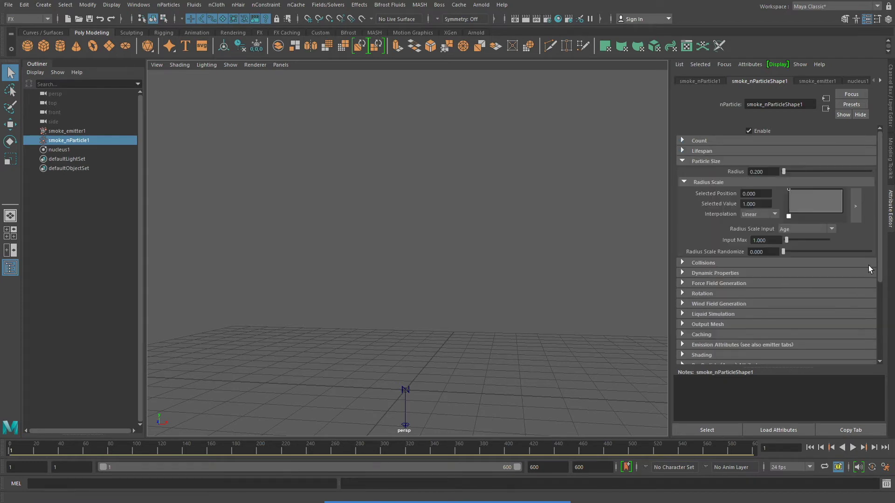
{"action": "left_click", "coordinate": [853, 448]}
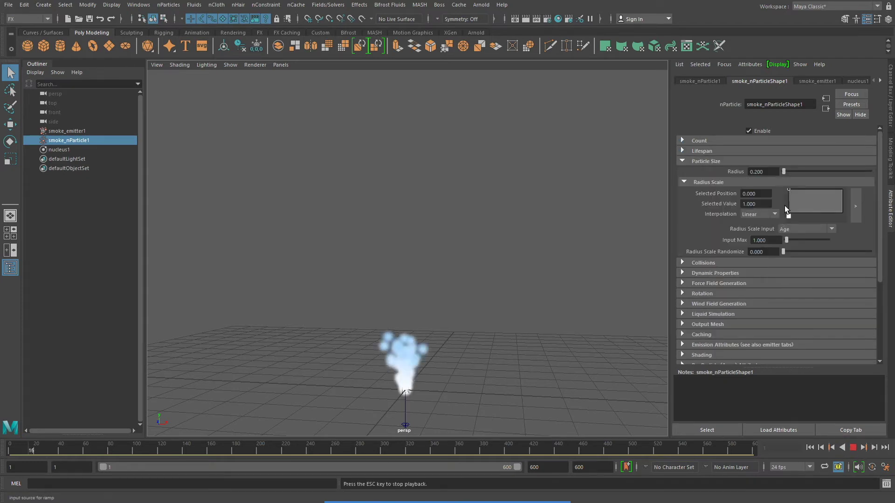
{"action": "left_click_drag", "start_coordinate": [784, 170], "coordinate": [783, 172]}
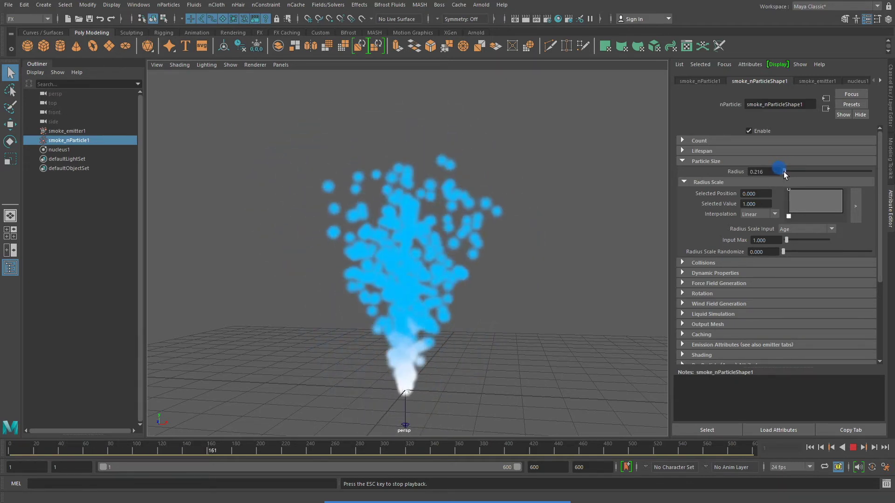
{"action": "double_click", "coordinate": [760, 172]}
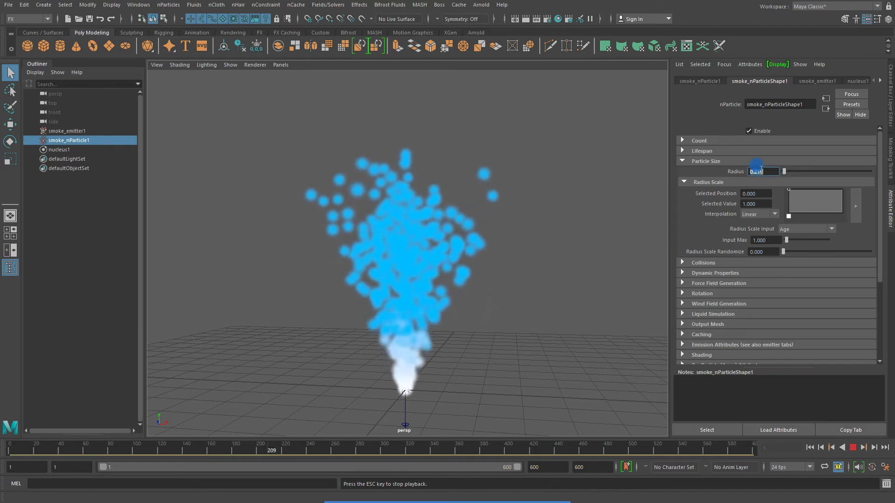
{"action": "type", "text": ".0"}
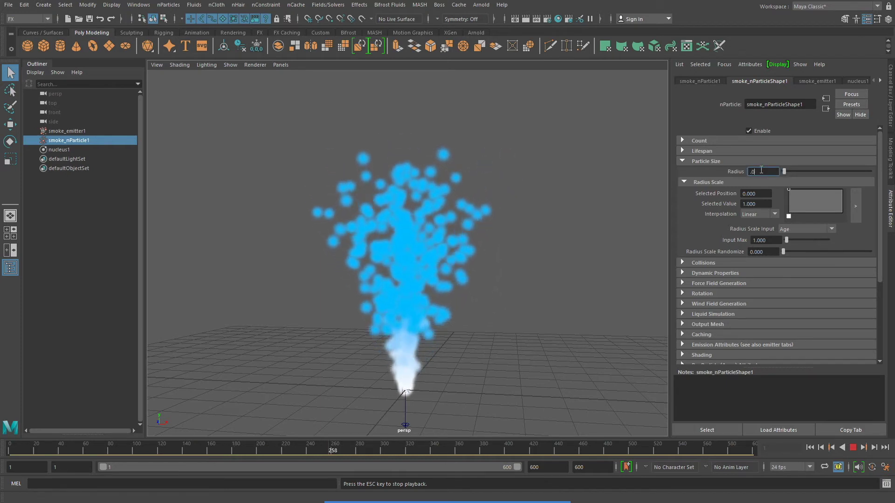
{"action": "type", "text": "5"}
{"action": "key", "text": "Return"}
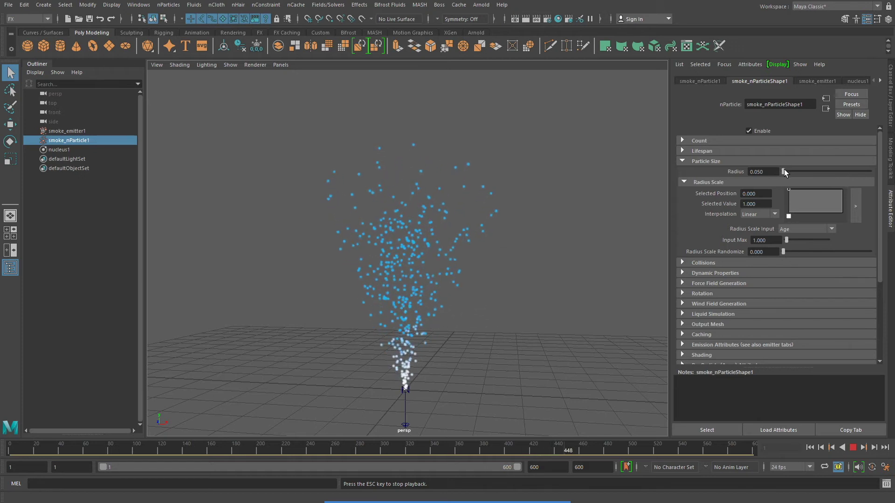
{"action": "double_click", "coordinate": [770, 171]}
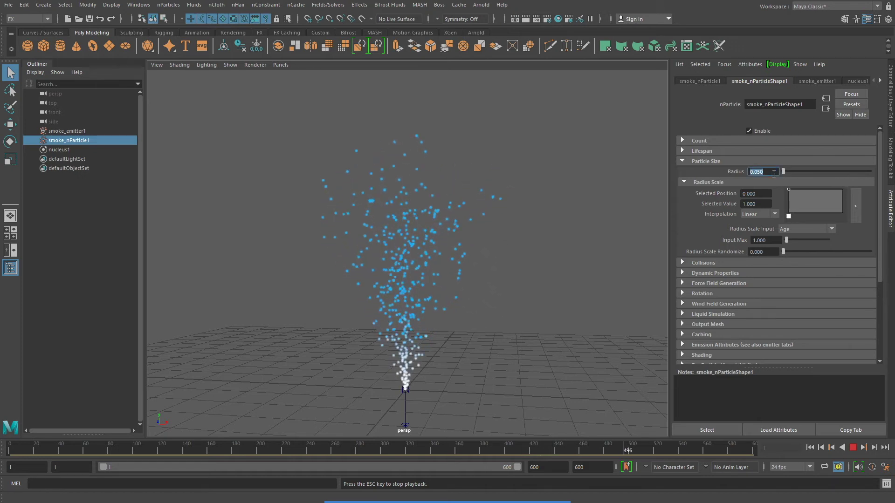
{"action": "key", "text": "BackSpace"}
{"action": "type", "text": ".5"}
{"action": "key", "text": "Return"}
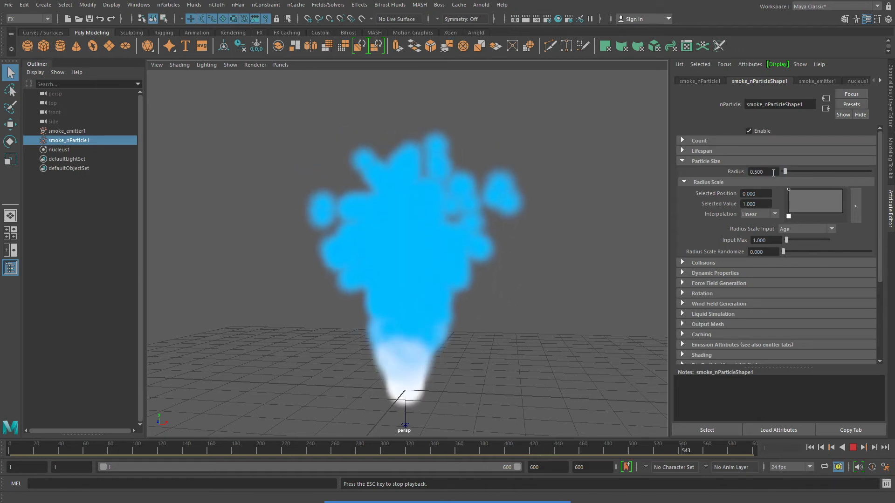
{"action": "key", "text": "Escape"}
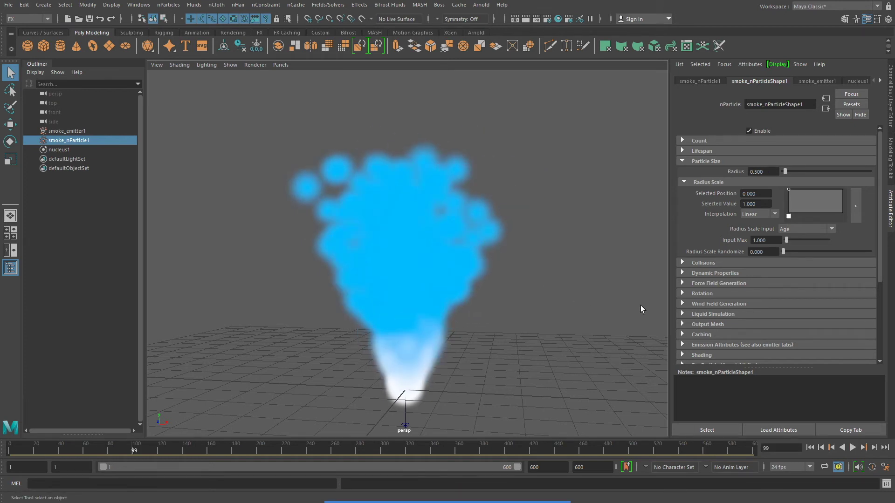
Set Radius Scale Randomize to 0.2 and replay the plume from the start
{"action": "double_click", "coordinate": [771, 252]}
{"action": "type", "text": ".2"}
{"action": "key", "text": "Return"}
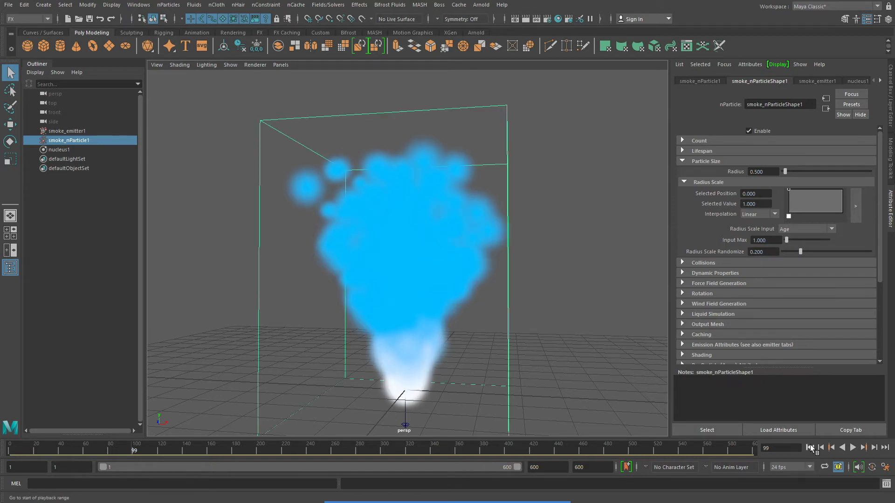
{"action": "left_click", "coordinate": [810, 448]}
{"action": "left_click", "coordinate": [852, 448]}
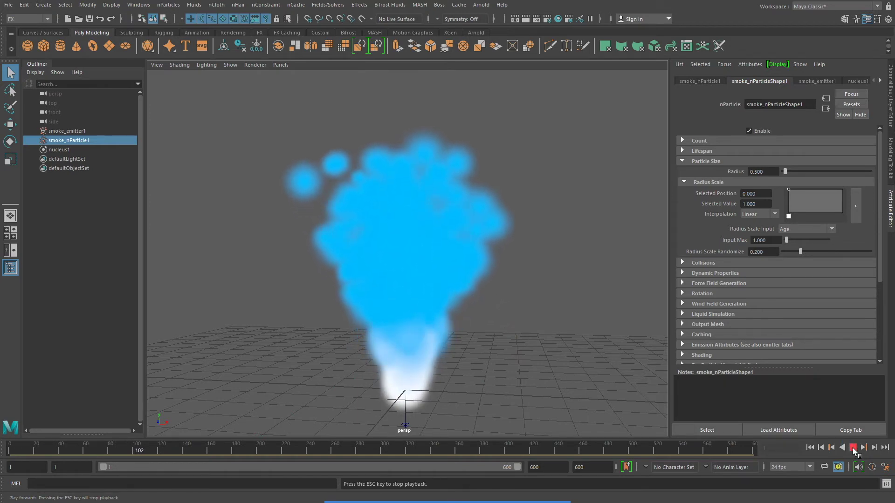
Rewind the simulation and open the Radius Scale ramp in a larger floating editor
{"action": "left_click", "coordinate": [852, 448]}
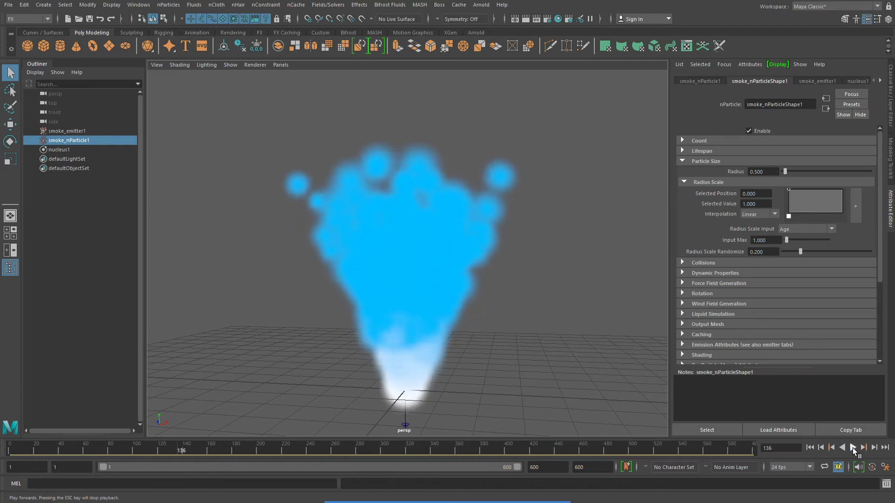
{"action": "left_click", "coordinate": [809, 448]}
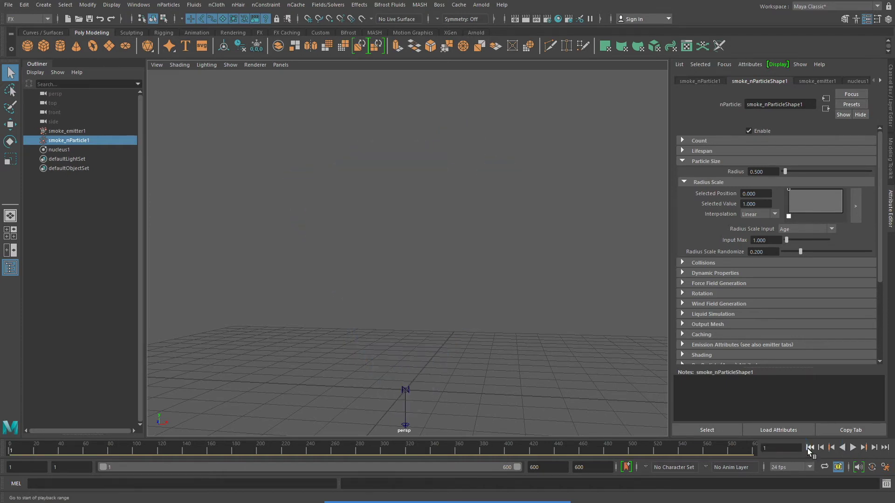
{"action": "left_click", "coordinate": [855, 208]}
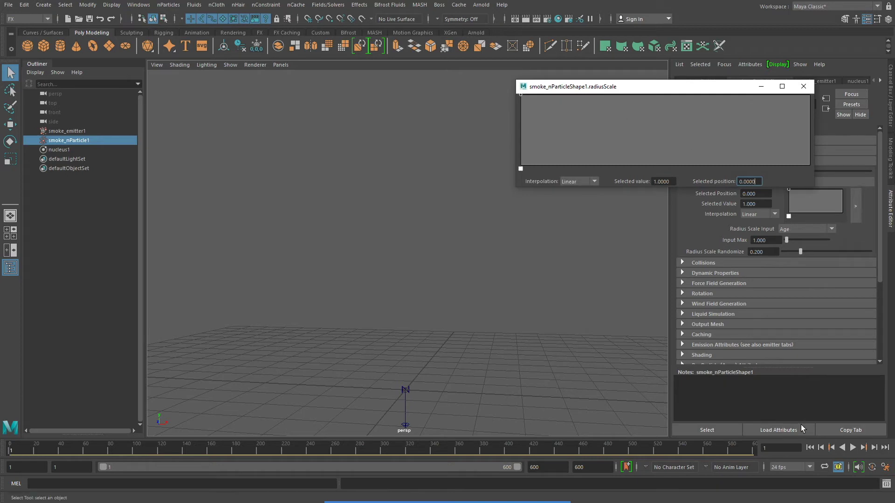
{"action": "left_click_drag", "start_coordinate": [680, 89], "coordinate": [738, 204]}
{"action": "left_click", "coordinate": [851, 448]}
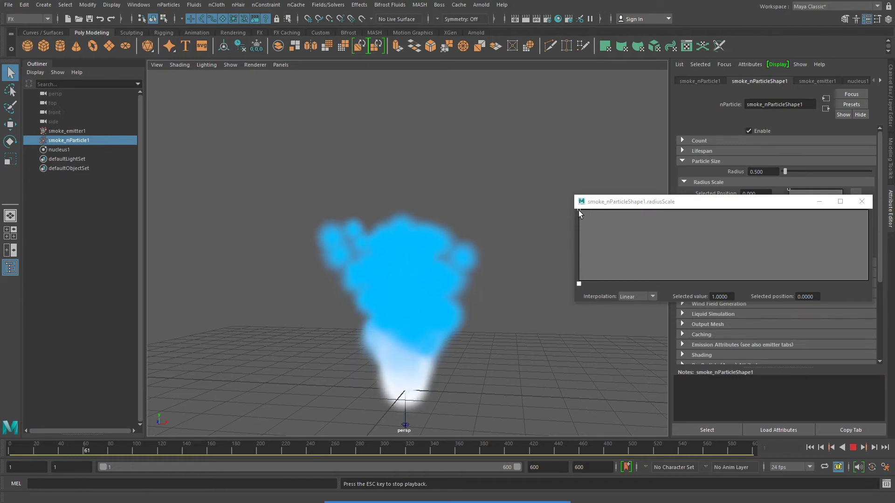
Shape the Radius Scale ramp to rise from 0.033 at the start to 1.0 at the end
{"action": "left_click_drag", "start_coordinate": [579, 210], "coordinate": [574, 278]}
{"action": "left_click_drag", "start_coordinate": [858, 276], "coordinate": [868, 212]}
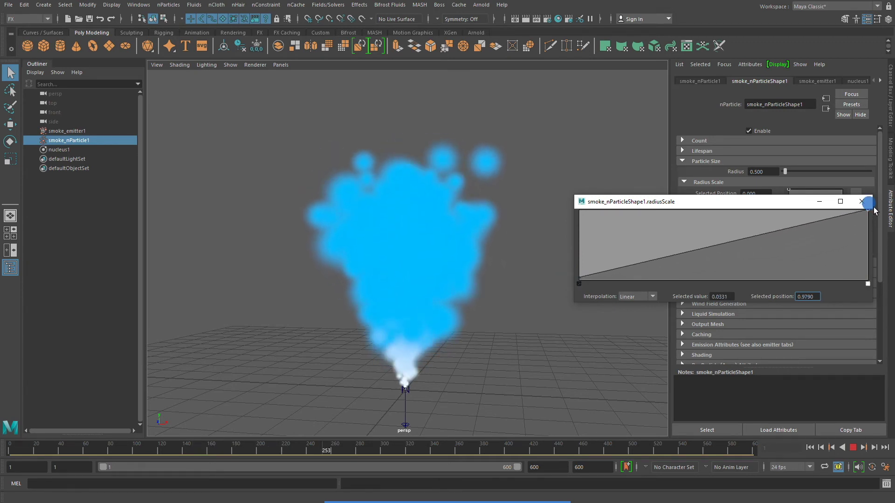
{"action": "left_click_drag", "start_coordinate": [744, 206], "coordinate": [706, 104]}
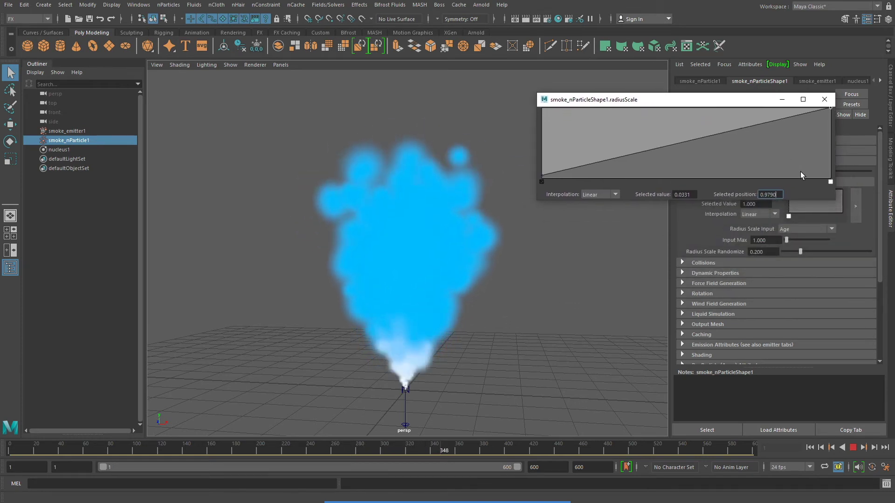
{"action": "left_click", "coordinate": [853, 447]}
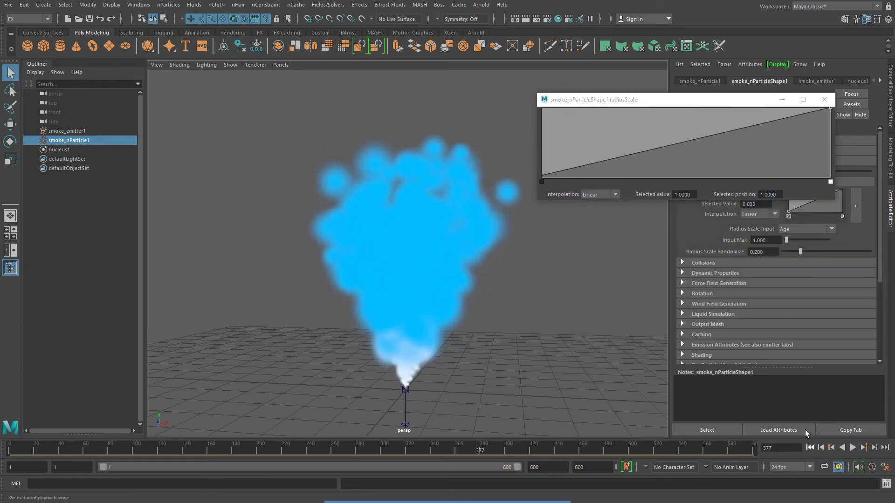
{"action": "left_click_drag", "start_coordinate": [738, 103], "coordinate": [715, 76]}
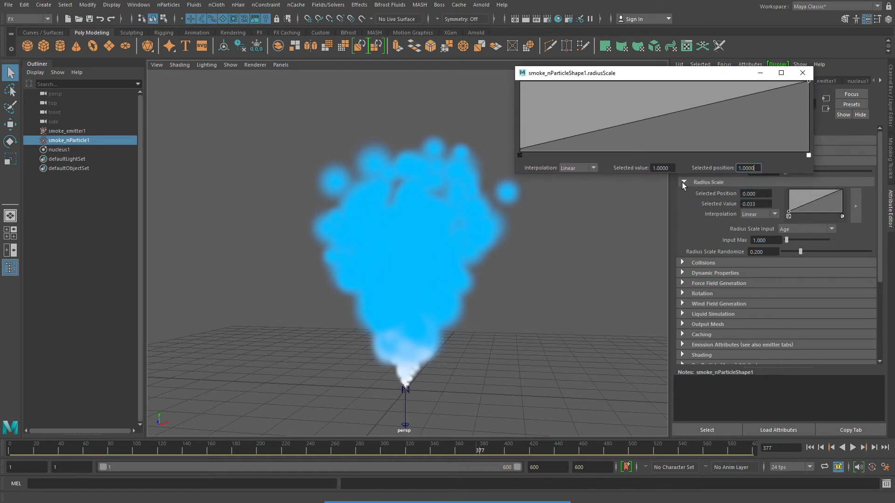
{"action": "left_click", "coordinate": [483, 483]}
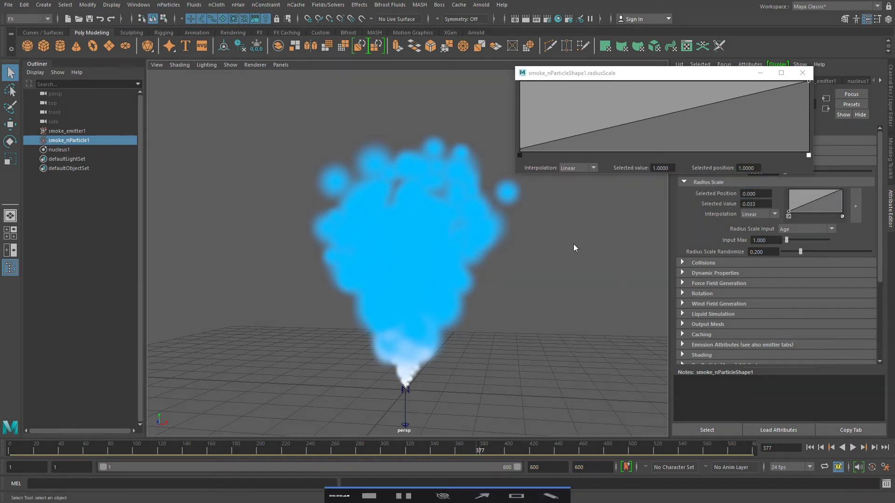
{"action": "left_click_drag", "start_coordinate": [551, 228], "coordinate": [728, 229]}
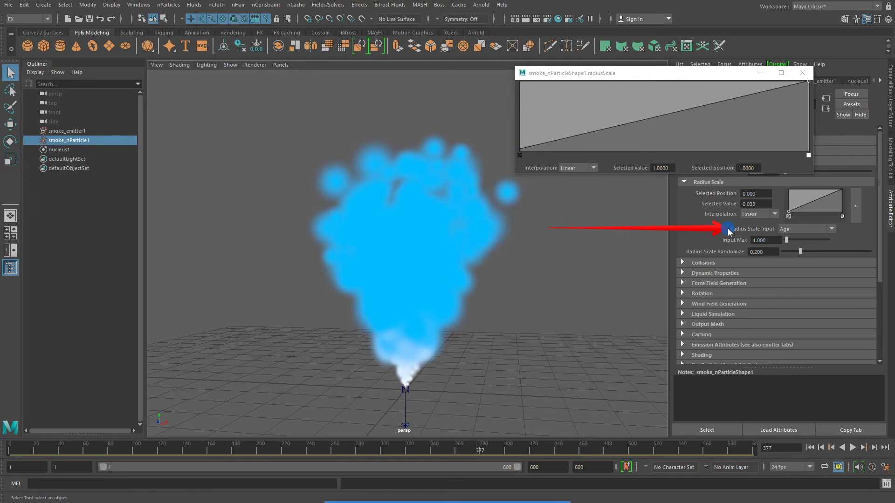
Set Radius Scale Input to Normalized Age and replay the smoke through frame 226
{"action": "left_click", "coordinate": [831, 229]}
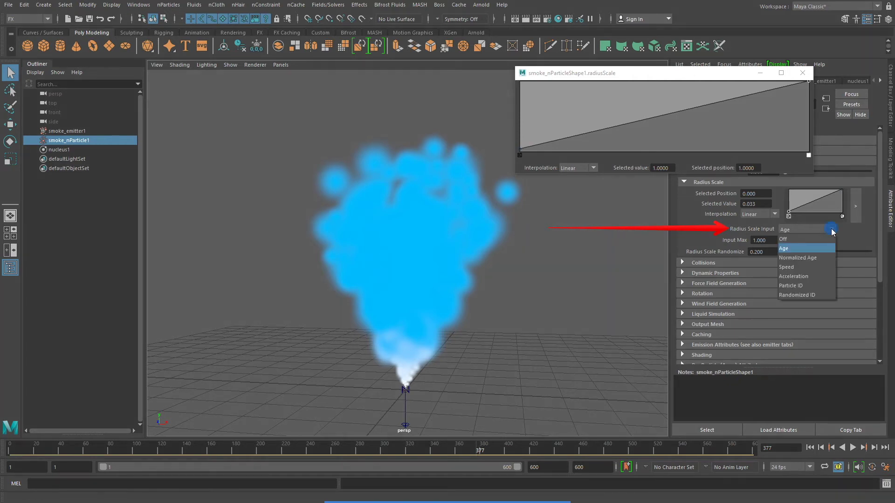
{"action": "left_click", "coordinate": [807, 257]}
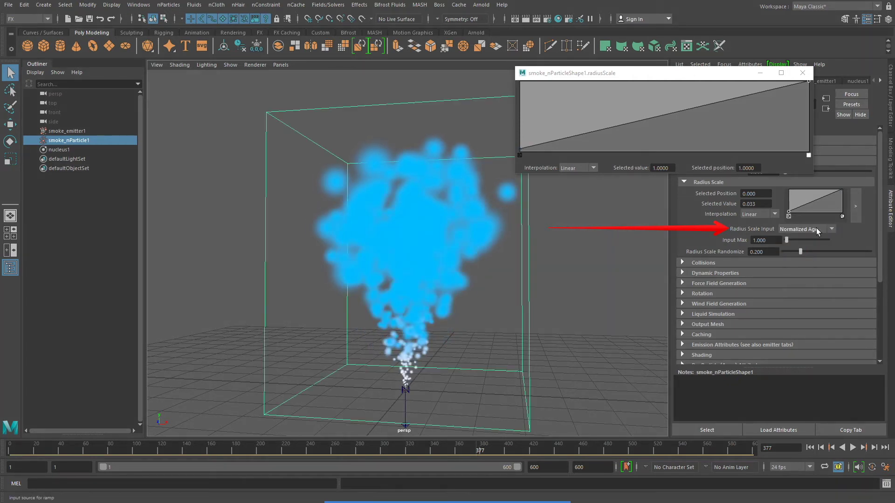
{"action": "left_click", "coordinate": [810, 448]}
{"action": "left_click", "coordinate": [853, 447]}
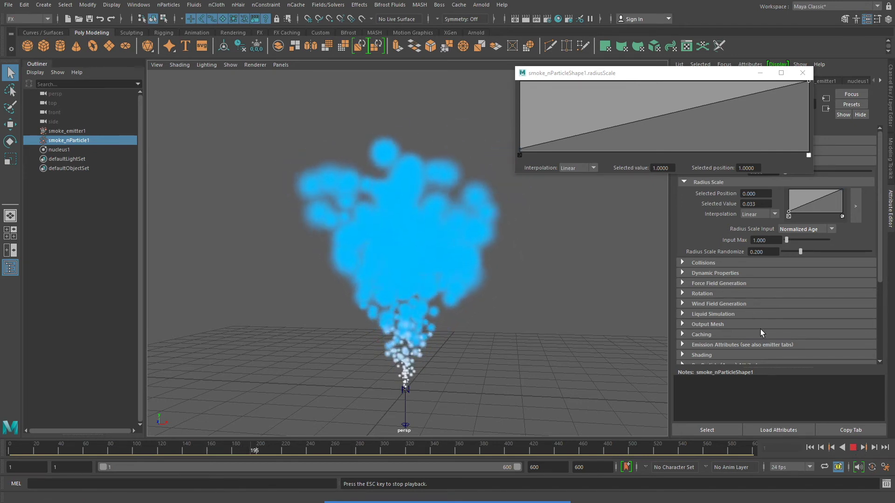
{"action": "key", "text": "Escape"}
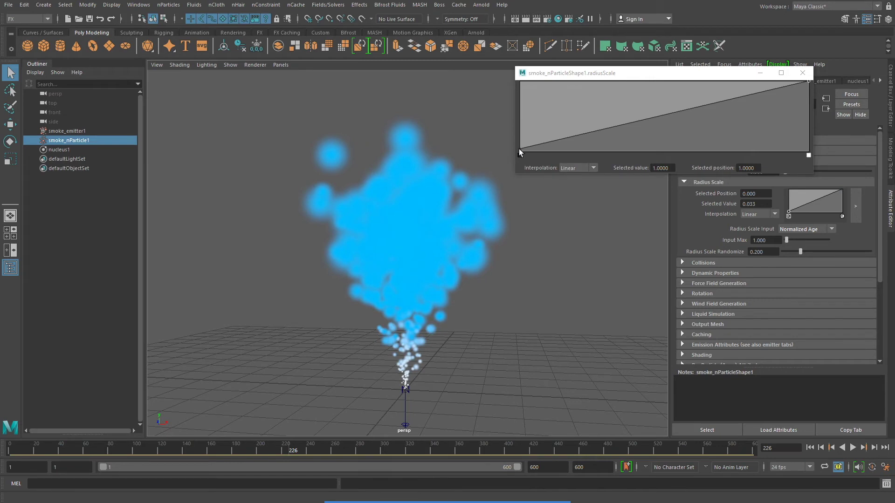
Try a radius ramp that starts higher and shrinks particles to nothing by end of life
{"action": "left_click_drag", "start_coordinate": [521, 149], "coordinate": [488, 81]}
{"action": "left_click_drag", "start_coordinate": [754, 110], "coordinate": [777, 120]}
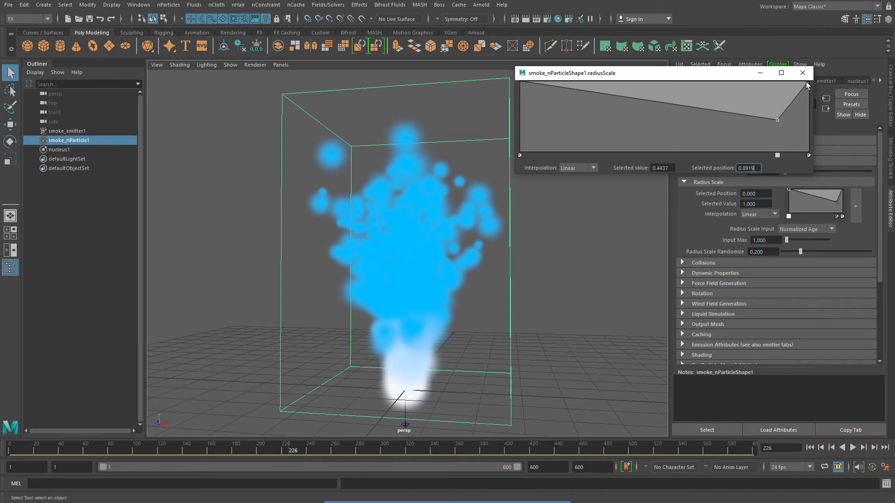
{"action": "left_click_drag", "start_coordinate": [807, 82], "coordinate": [822, 156]}
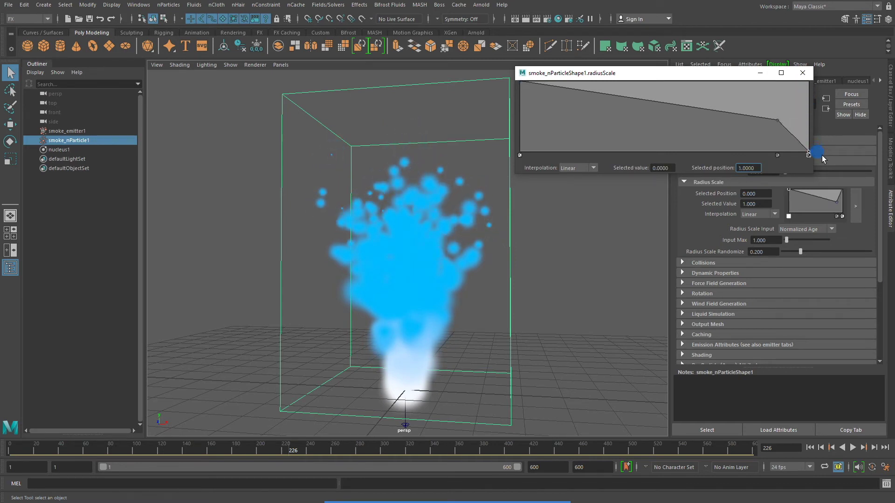
{"action": "left_click", "coordinate": [778, 155]}
{"action": "left_click", "coordinate": [810, 447]}
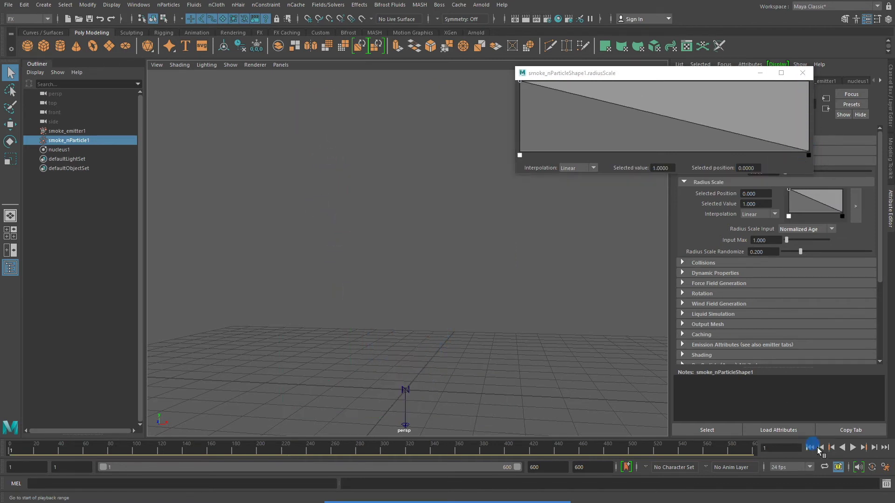
{"action": "left_click", "coordinate": [852, 448]}
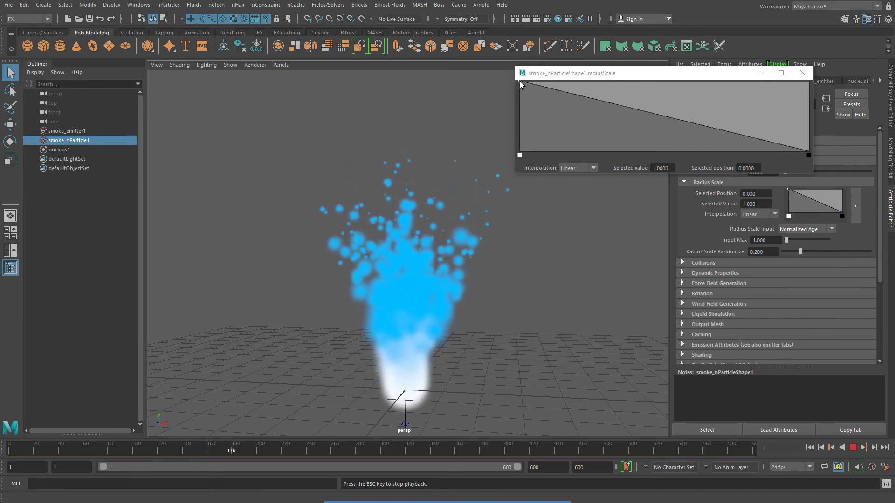
Try a two-peak radius ramp, then delete all its extra middle points
{"action": "left_click_drag", "start_coordinate": [519, 82], "coordinate": [597, 142]}
{"action": "left_click", "coordinate": [630, 111]}
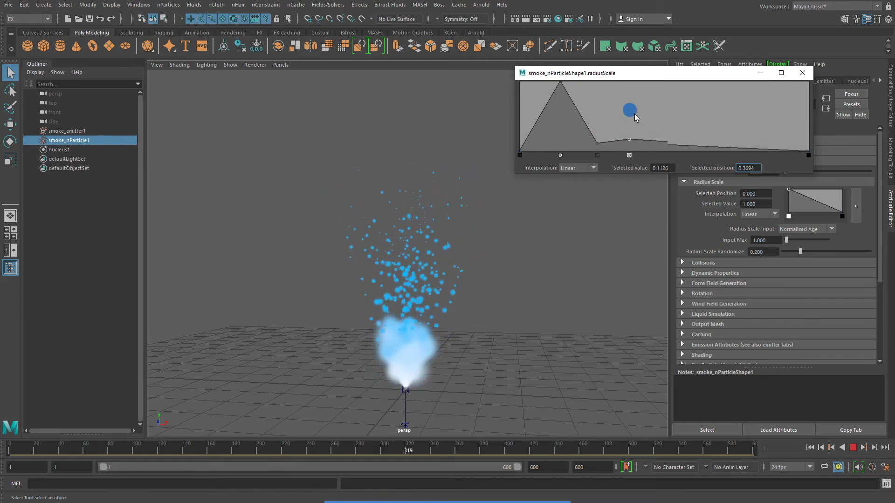
{"action": "left_click_drag", "start_coordinate": [634, 114], "coordinate": [770, 87]}
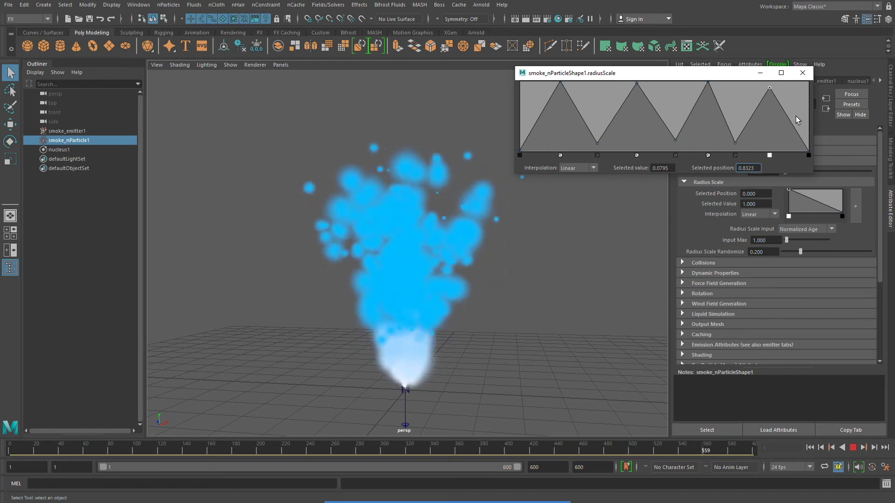
{"action": "left_click", "coordinate": [770, 155]}
{"action": "left_click", "coordinate": [709, 155]}
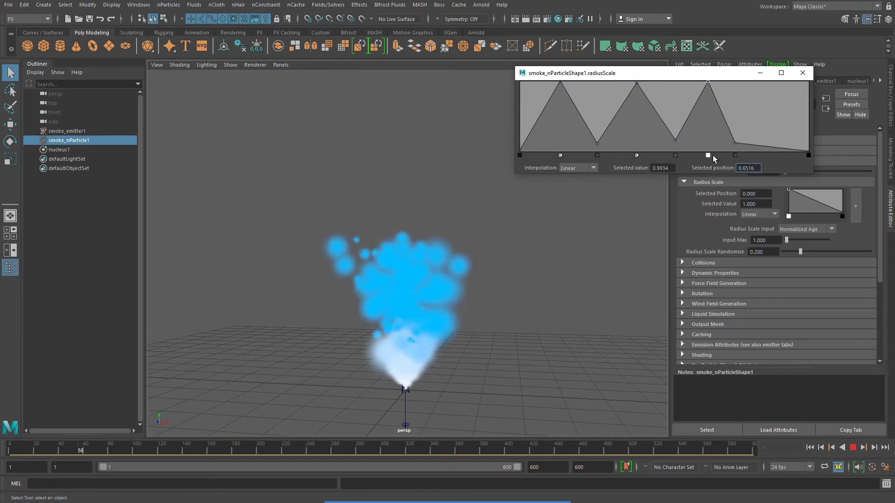
{"action": "left_click", "coordinate": [735, 155]}
{"action": "left_click", "coordinate": [705, 152]}
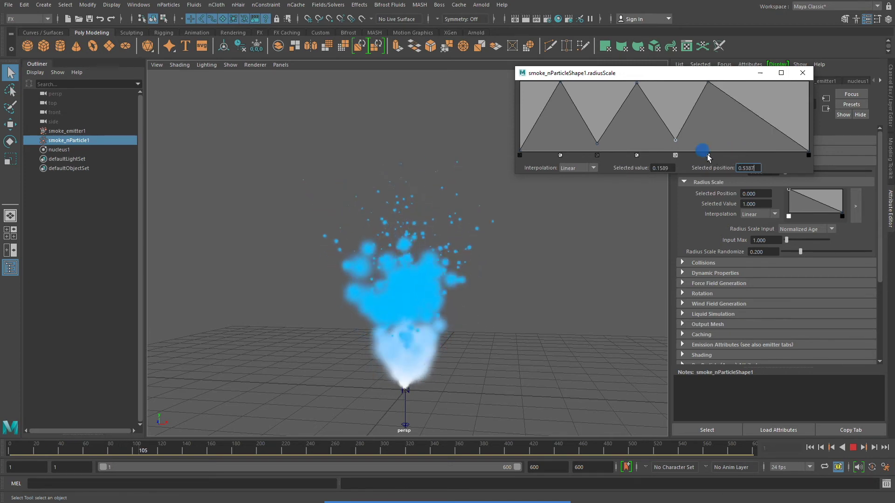
{"action": "left_click", "coordinate": [709, 155]}
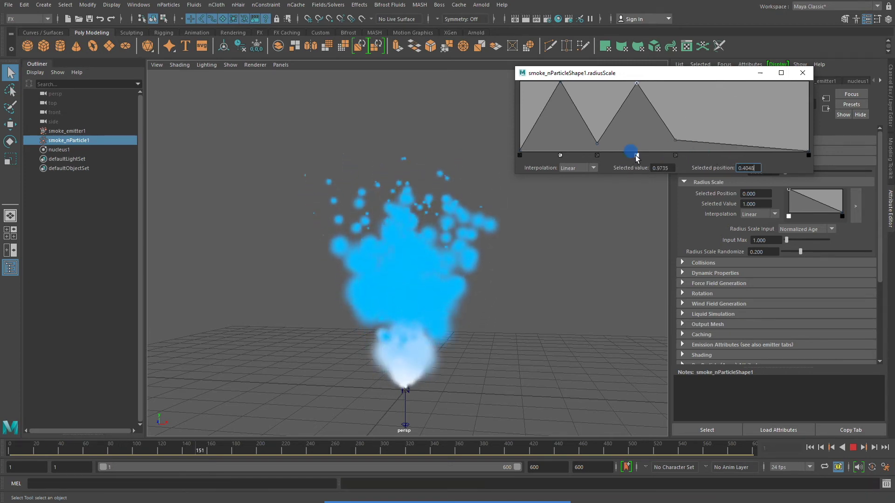
{"action": "left_click", "coordinate": [675, 155]}
{"action": "left_click", "coordinate": [637, 155]}
{"action": "left_click", "coordinate": [560, 155]}
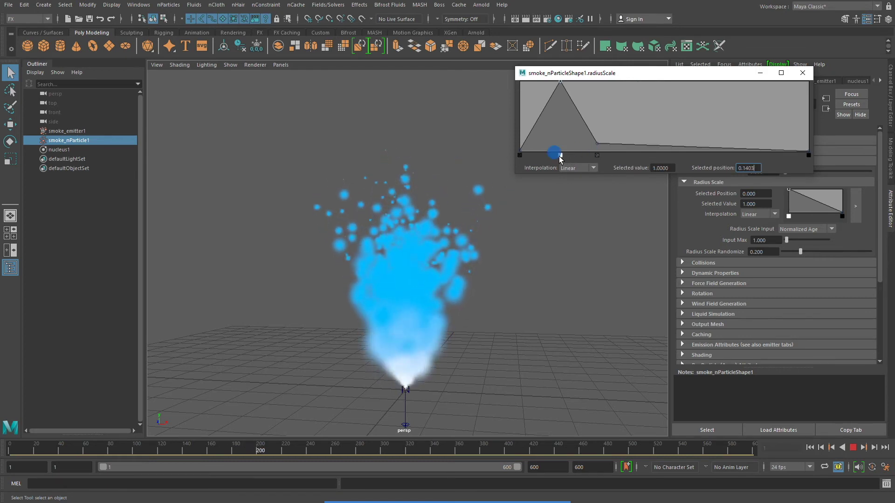
{"action": "left_click", "coordinate": [596, 155]}
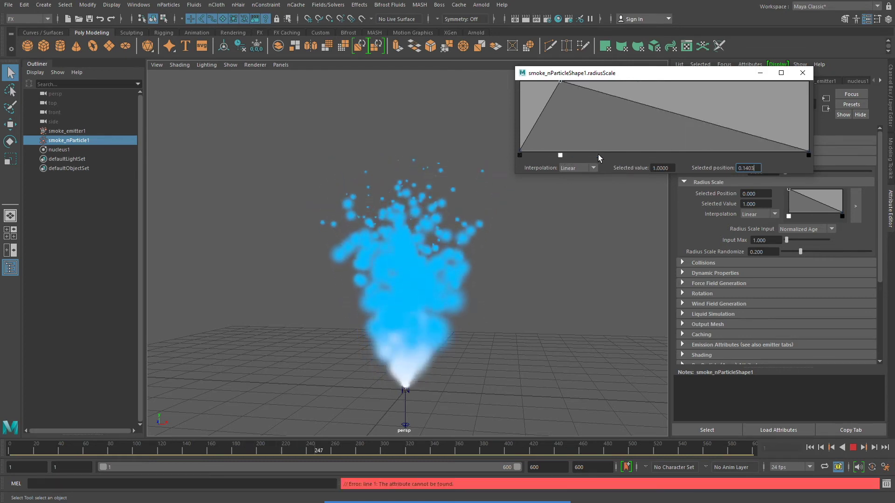
Raise the ramp's end point to 1 for a linear rise from 0.013, rewind, and close the editor
{"action": "left_click", "coordinate": [809, 155]}
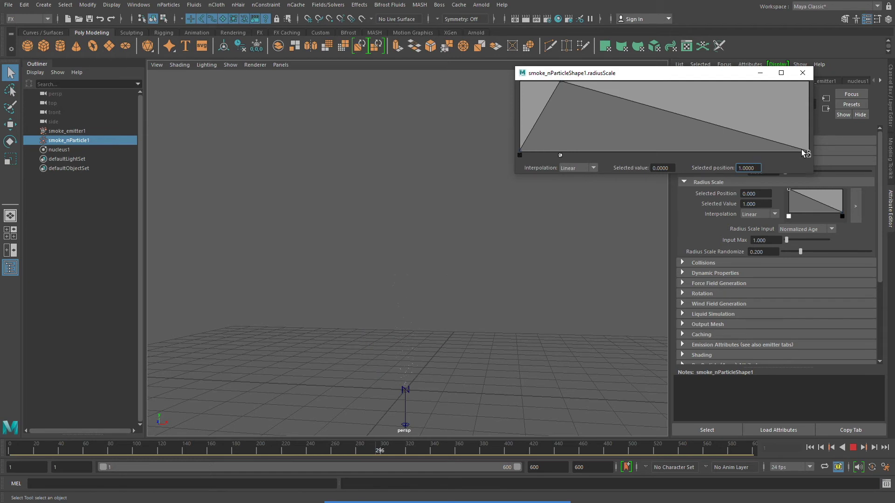
{"action": "left_click_drag", "start_coordinate": [809, 151], "coordinate": [813, 74]}
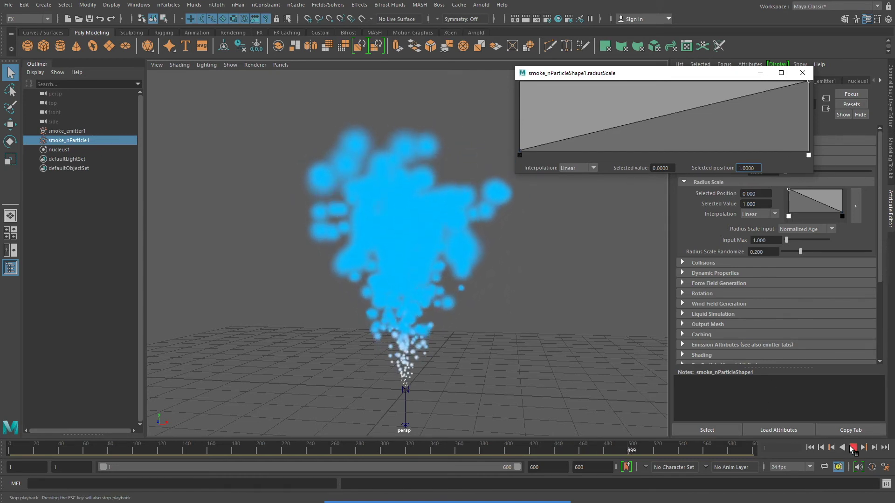
{"action": "left_click", "coordinate": [851, 447]}
{"action": "left_click", "coordinate": [809, 448]}
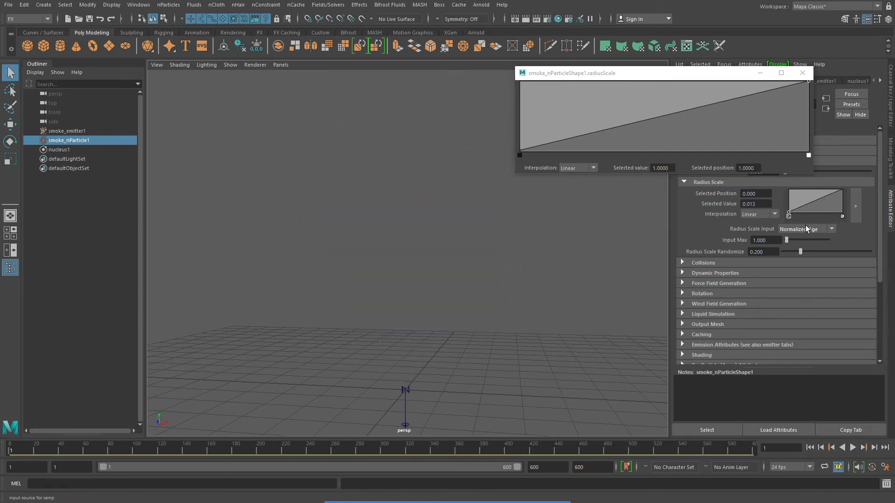
{"action": "left_click", "coordinate": [803, 73]}
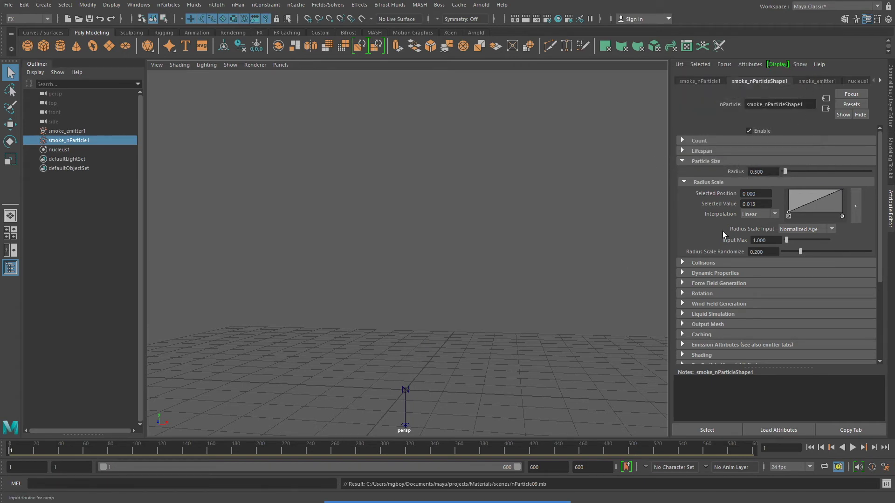
Collapse Particle Size, expand Shading, and open the Opacity Scale ramp in a larger editor
{"action": "left_click", "coordinate": [684, 183]}
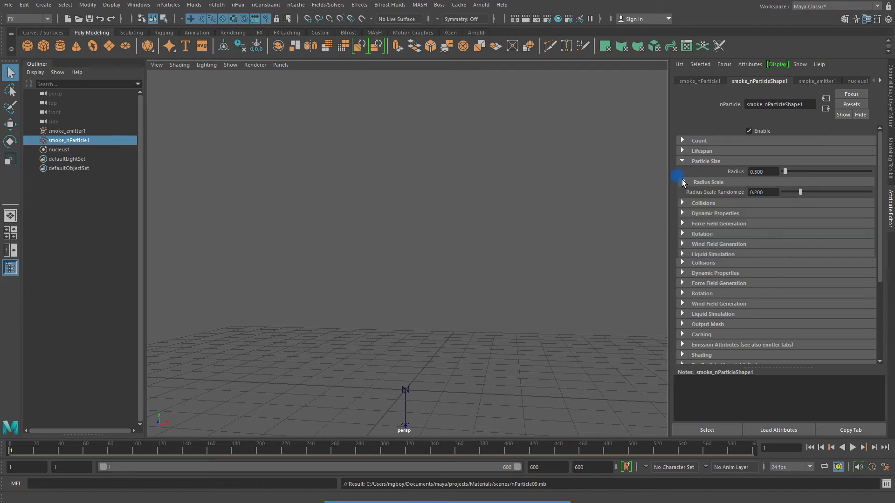
{"action": "left_click", "coordinate": [682, 162]}
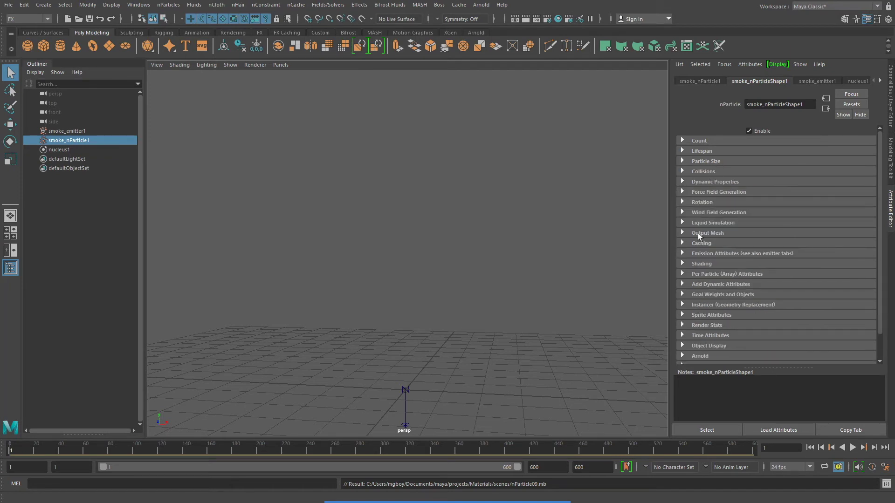
{"action": "left_click", "coordinate": [682, 264]}
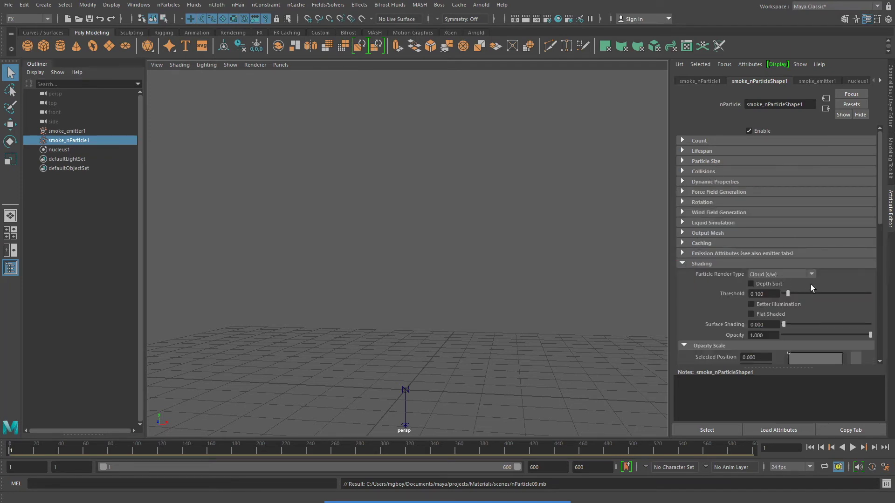
{"action": "scroll", "coordinate": [813, 285], "scroll_direction": "down", "scroll_amount": 3}
{"action": "scroll", "coordinate": [814, 285], "scroll_direction": "down", "scroll_amount": 4}
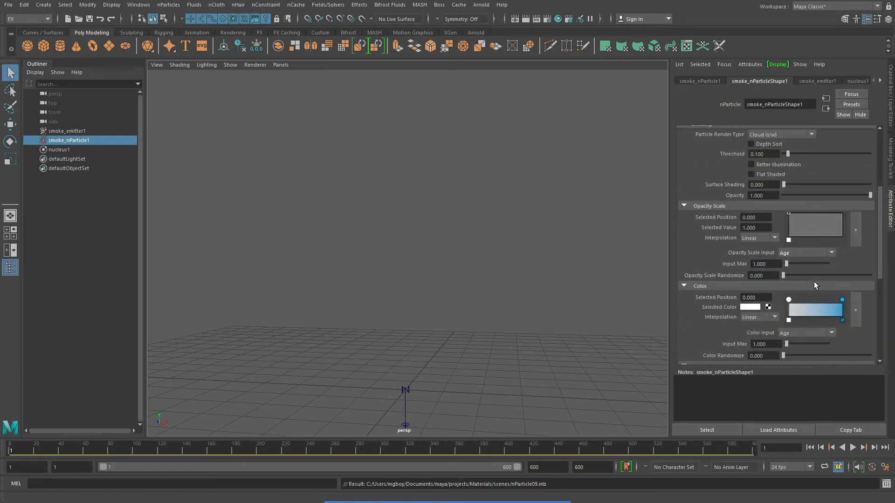
{"action": "left_click", "coordinate": [852, 448]}
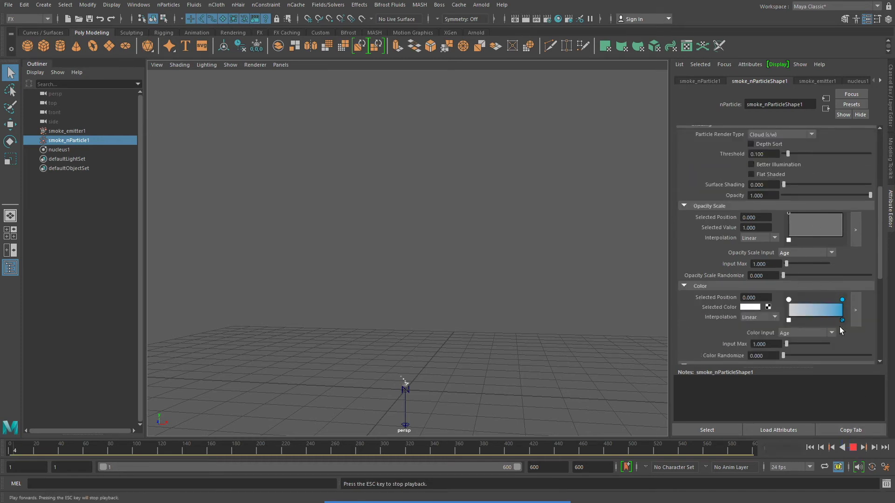
{"action": "left_click", "coordinate": [857, 232]}
{"action": "left_click_drag", "start_coordinate": [699, 68], "coordinate": [698, 66]}
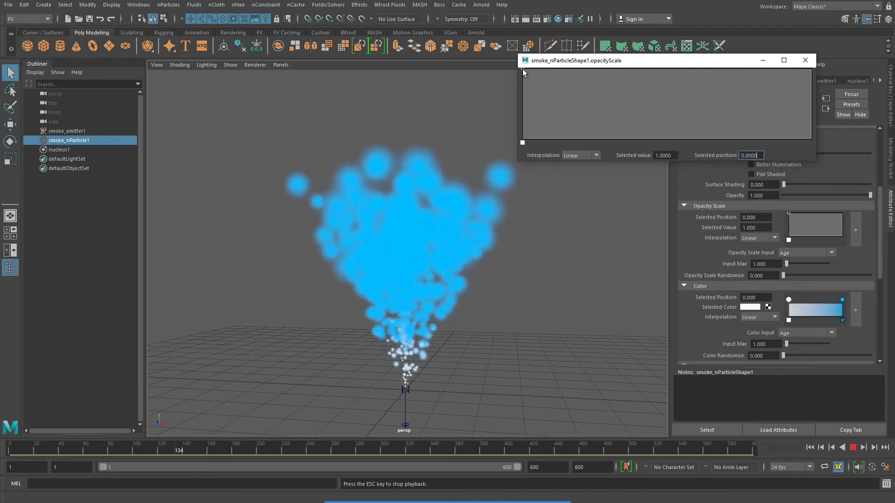
Shape the opacity ramp: 0 at start, full near 0.16, fading to 0 at the end
{"action": "left_click_drag", "start_coordinate": [522, 69], "coordinate": [487, 60]}
{"action": "left_click_drag", "start_coordinate": [766, 93], "coordinate": [818, 147]}
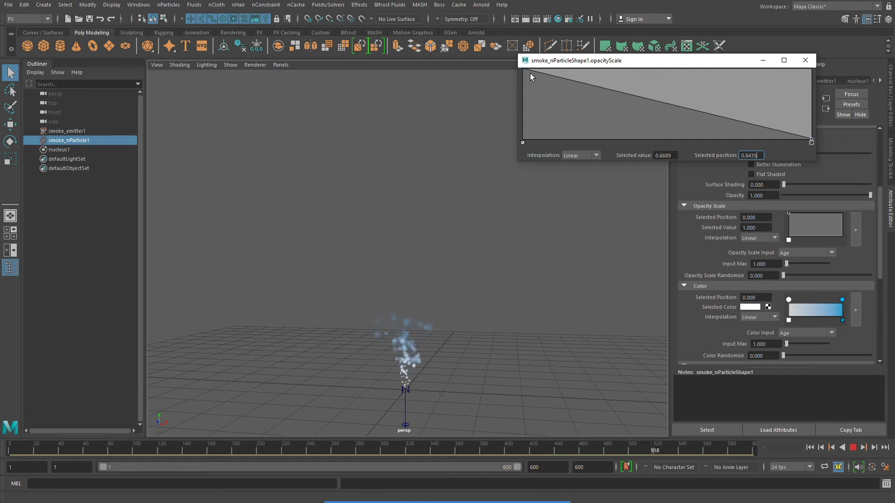
{"action": "left_click_drag", "start_coordinate": [569, 83], "coordinate": [497, 148]}
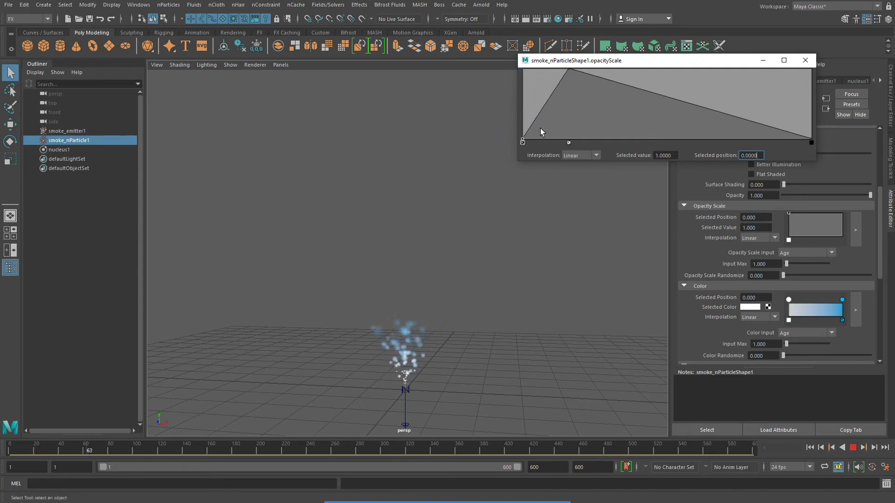
Set Spline interpolation on the opacity ramp's peak and start points, then stop playback
{"action": "left_click", "coordinate": [570, 69]}
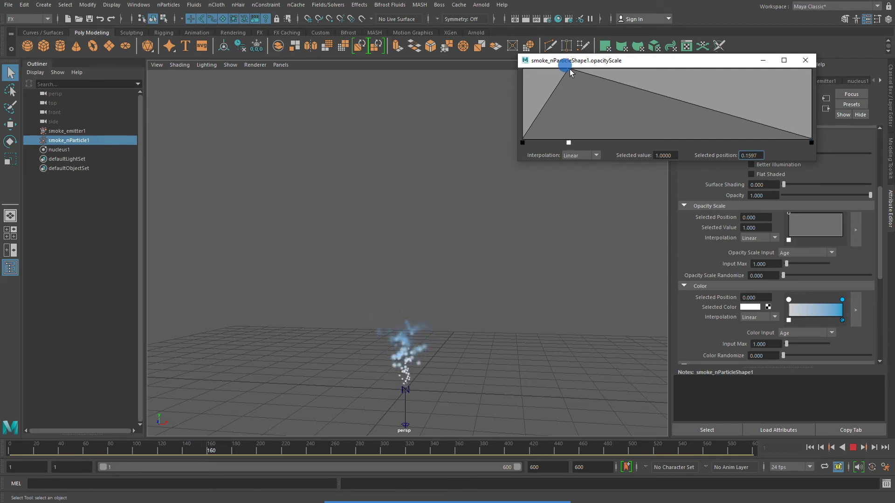
{"action": "left_click", "coordinate": [597, 155]}
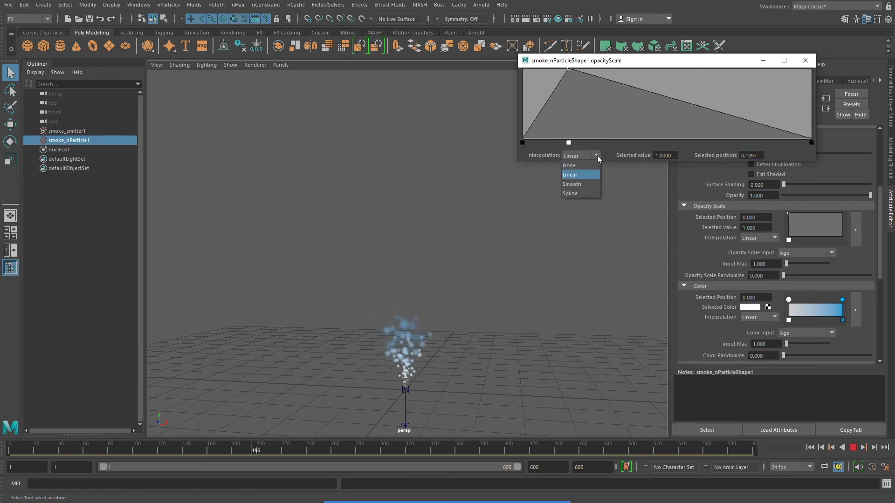
{"action": "left_click", "coordinate": [582, 192]}
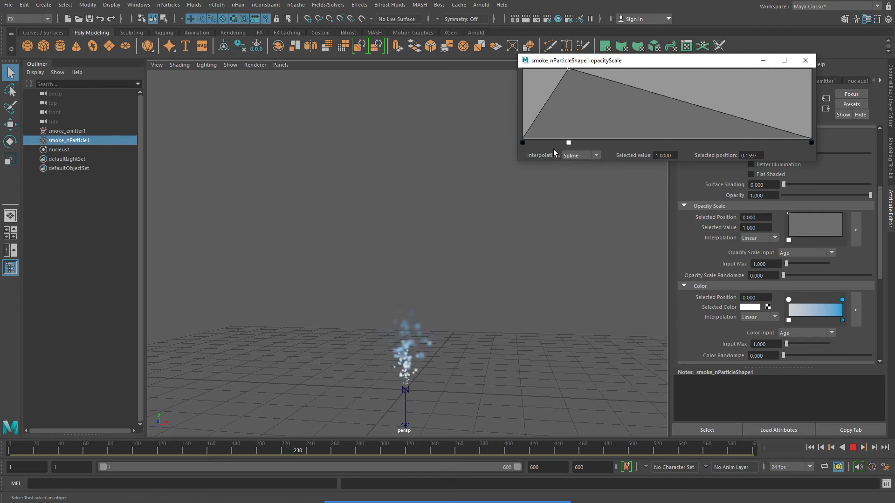
{"action": "left_click", "coordinate": [523, 139]}
{"action": "left_click", "coordinate": [595, 155]}
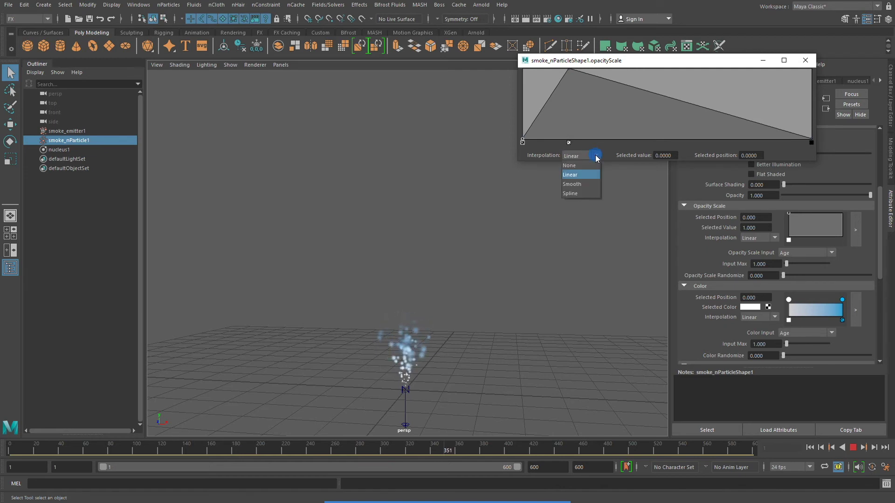
{"action": "left_click", "coordinate": [580, 191]}
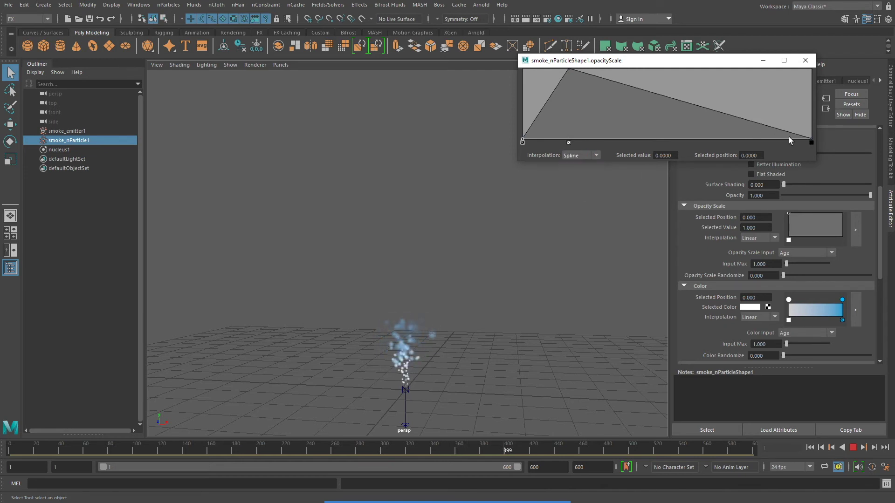
{"action": "left_click", "coordinate": [853, 447]}
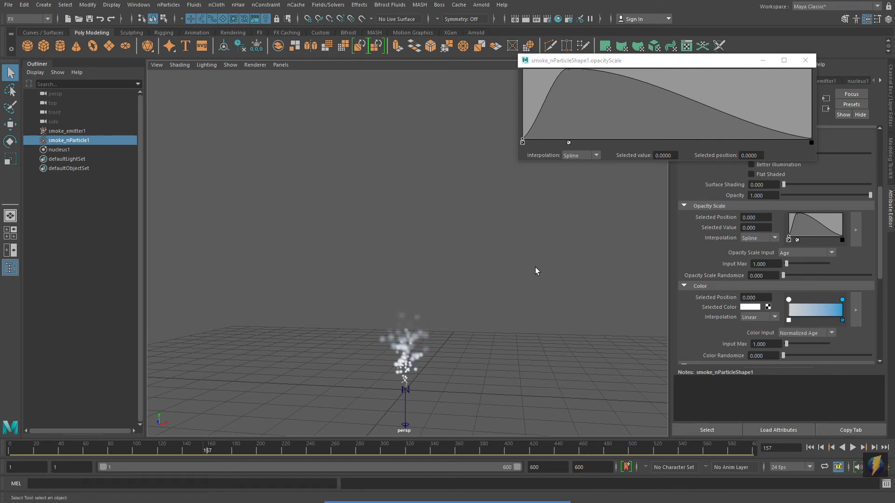
Set the nParticle Opacity Scale Input to Normalized Age
{"action": "left_click", "coordinate": [481, 485]}
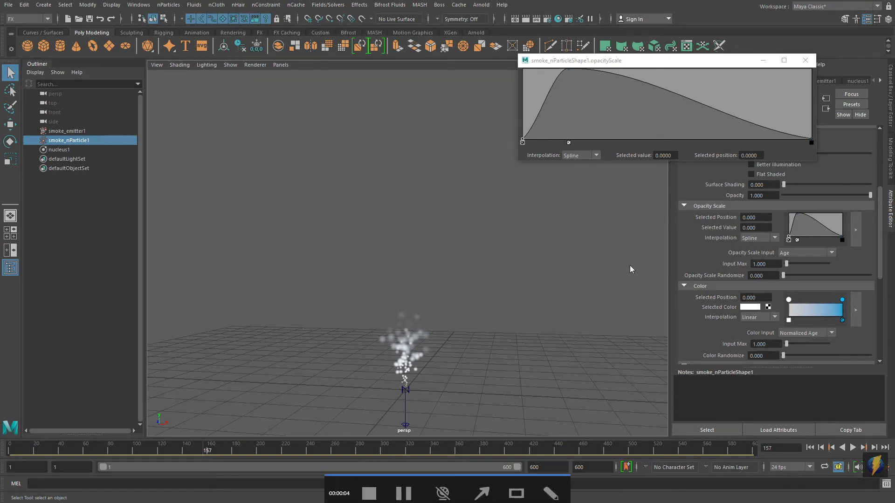
{"action": "left_click_drag", "start_coordinate": [534, 240], "coordinate": [560, 242]}
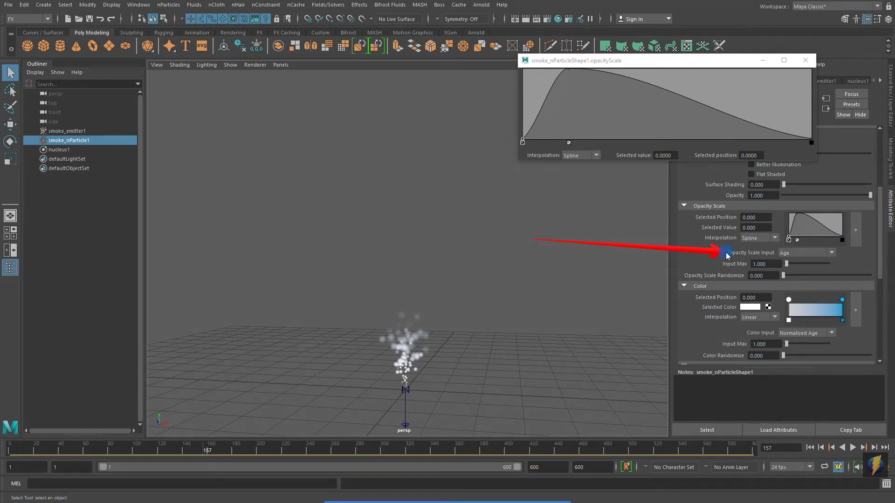
{"action": "left_click", "coordinate": [831, 252]}
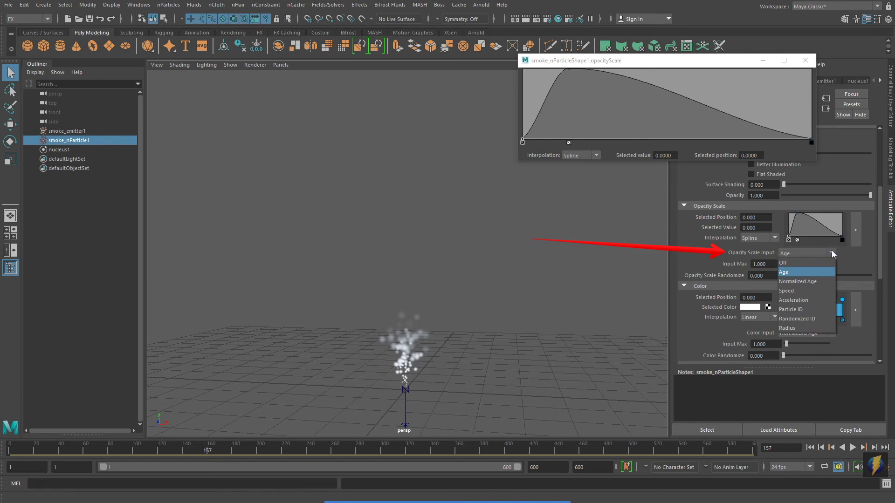
{"action": "left_click", "coordinate": [805, 282]}
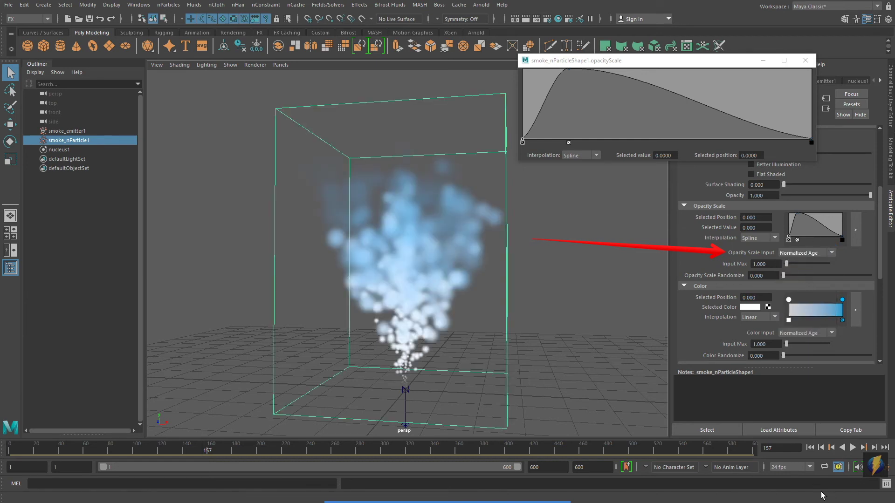
Replay the simulation from frame 1 to preview the fading puffs, then rewind
{"action": "left_click", "coordinate": [810, 448]}
{"action": "left_click", "coordinate": [854, 447]}
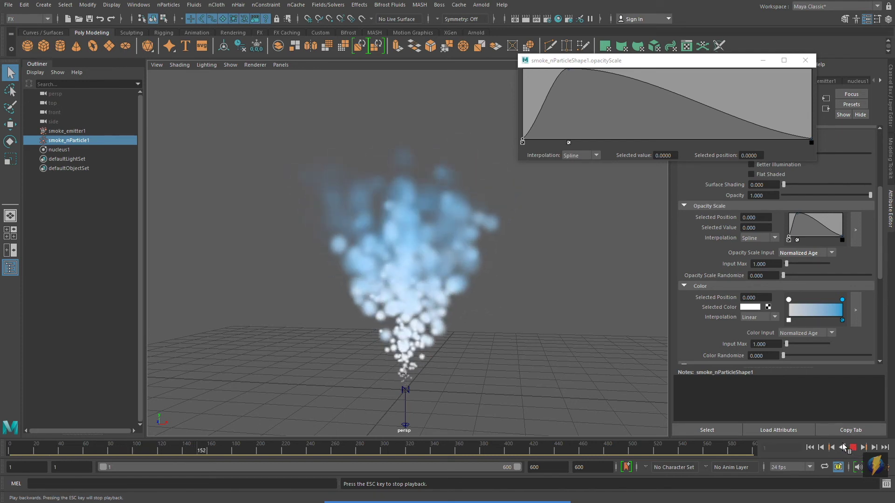
{"action": "key", "text": "Escape"}
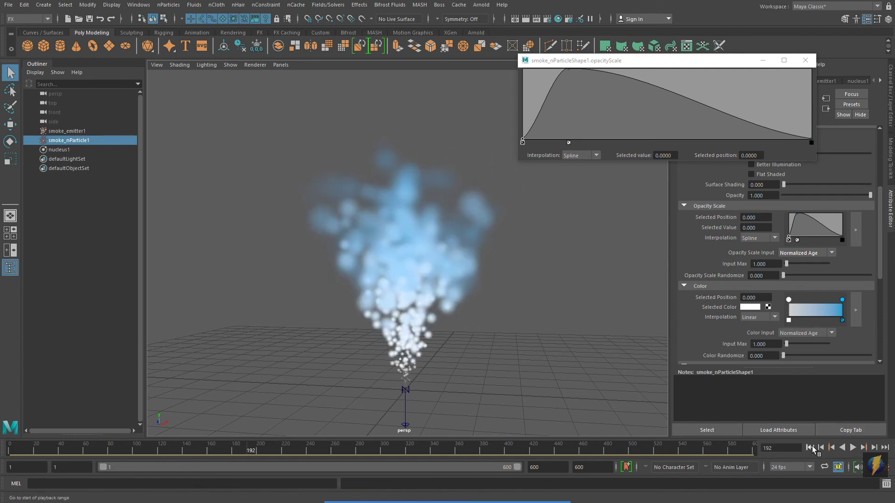
{"action": "left_click", "coordinate": [810, 447]}
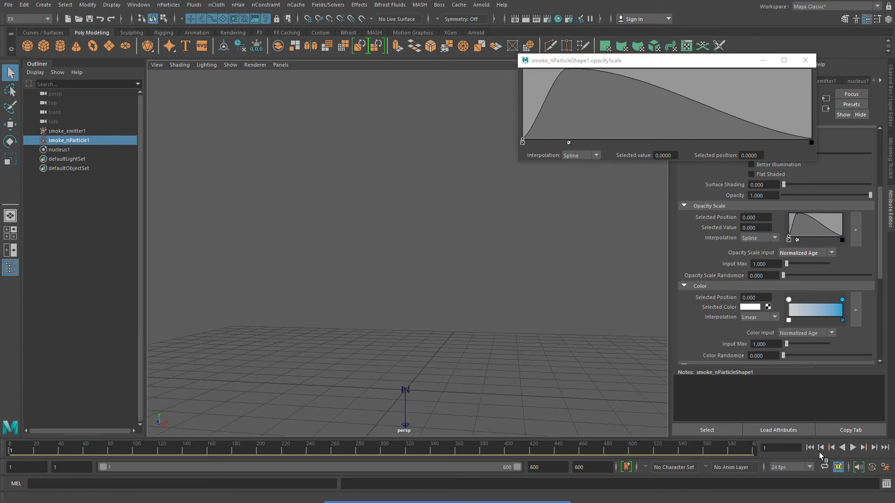
Close the opacity scale ramp editor and open the enlarged Color ramp editor
{"action": "left_click", "coordinate": [853, 447]}
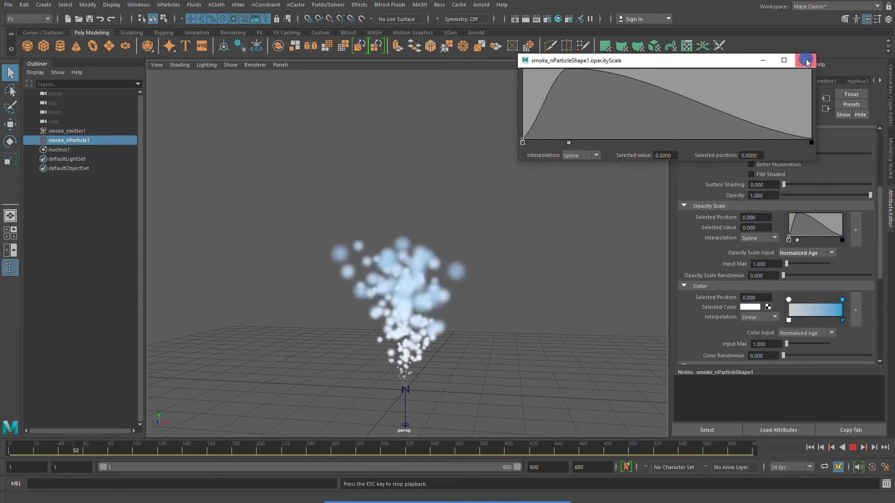
{"action": "left_click", "coordinate": [805, 60]}
{"action": "left_click", "coordinate": [857, 310]}
{"action": "left_click_drag", "start_coordinate": [644, 158], "coordinate": [705, 109]}
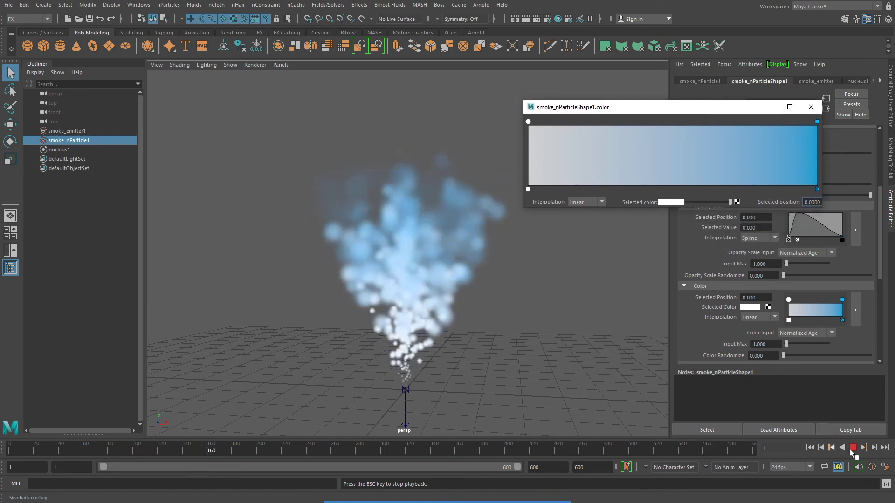
{"action": "key", "text": "Escape"}
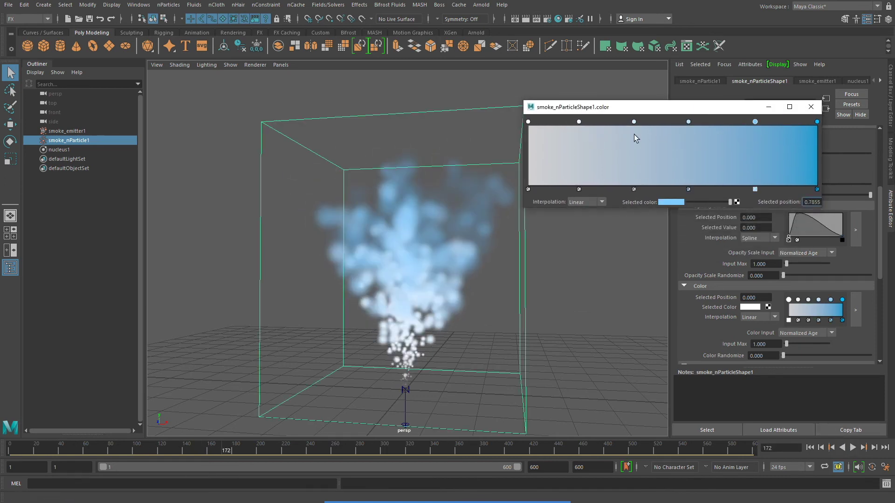
Colour the first four ramp points red, yellow, green and cyan
{"action": "left_click", "coordinate": [671, 202]}
{"action": "left_click", "coordinate": [645, 182]}
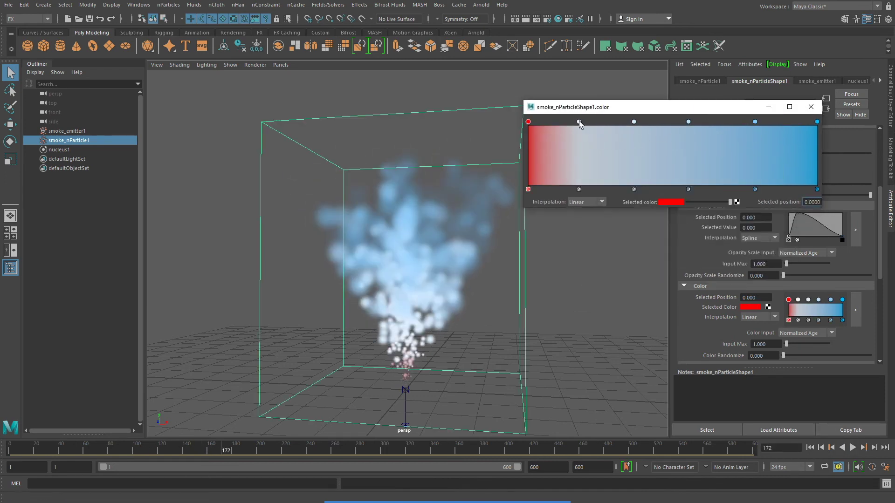
{"action": "left_click", "coordinate": [671, 202]}
{"action": "left_click", "coordinate": [634, 189]}
{"action": "left_click", "coordinate": [672, 202]}
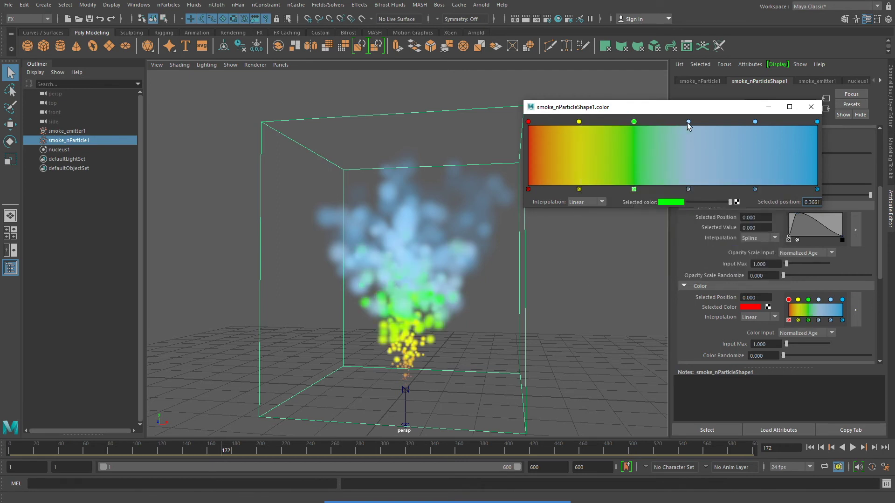
{"action": "left_click", "coordinate": [688, 122]}
{"action": "left_click", "coordinate": [674, 202]}
{"action": "left_click", "coordinate": [692, 182]}
Colour the last two ramp points blue and magenta, then preview and rewind
{"action": "left_click", "coordinate": [755, 122]}
{"action": "left_click", "coordinate": [675, 203]}
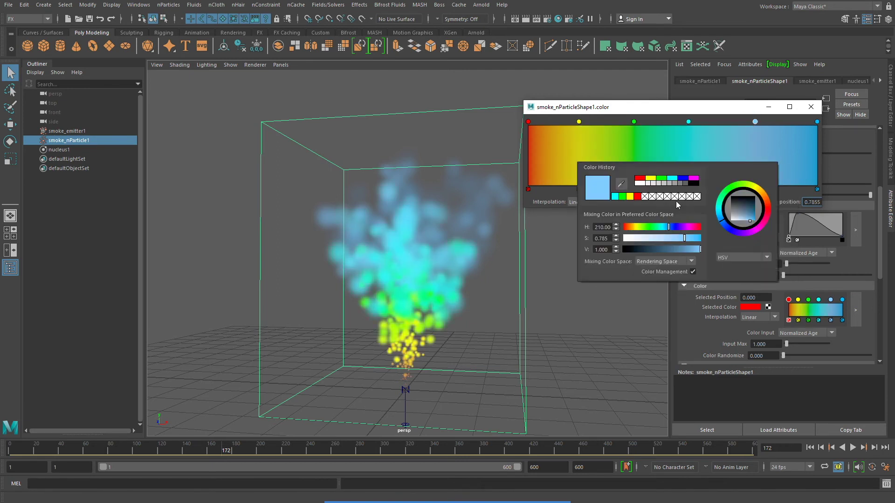
{"action": "left_click", "coordinate": [682, 178]}
{"action": "left_click", "coordinate": [817, 122]}
{"action": "left_click", "coordinate": [682, 202]}
{"action": "left_click", "coordinate": [703, 178]}
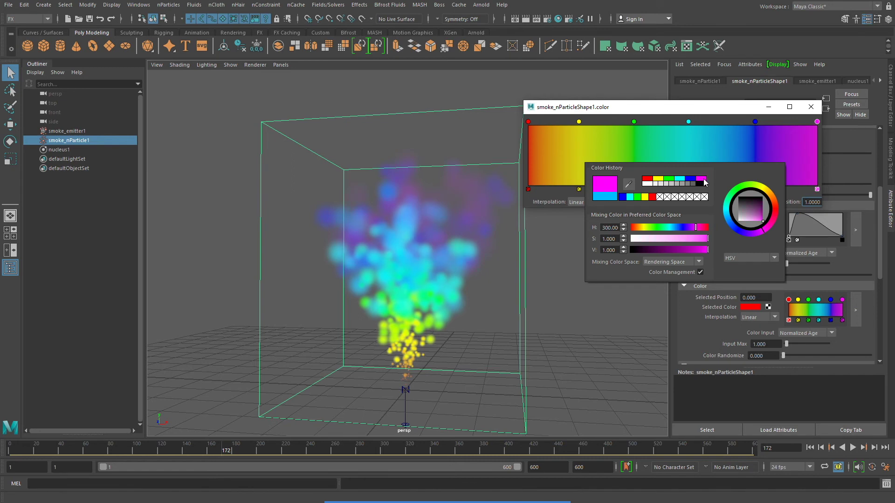
{"action": "left_click", "coordinate": [853, 447]}
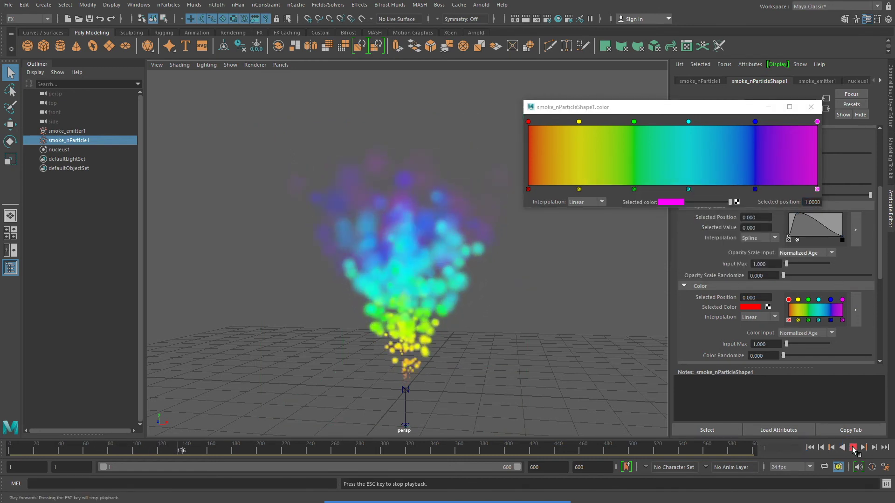
{"action": "left_click", "coordinate": [810, 447]}
Delete the magenta, blue, cyan and green ramp points and move yellow to the right end
{"action": "left_click", "coordinate": [816, 189]}
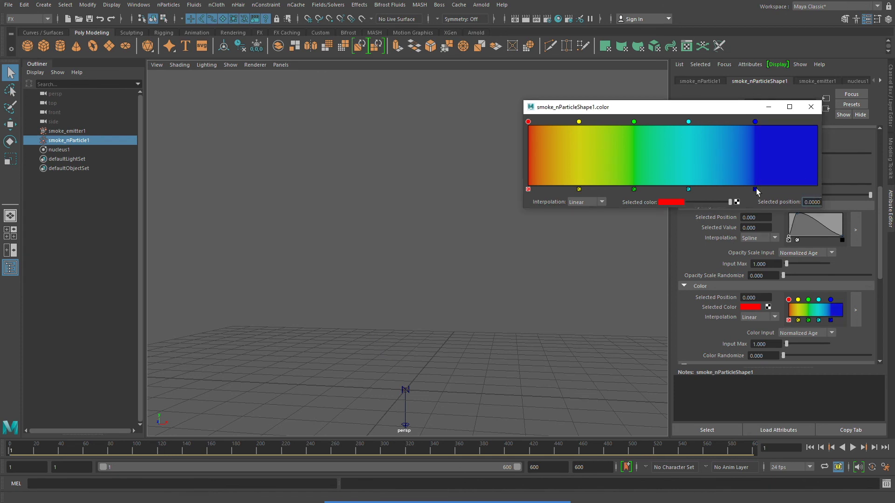
{"action": "left_click", "coordinate": [755, 189]}
{"action": "left_click", "coordinate": [689, 189]}
{"action": "left_click", "coordinate": [634, 190]}
{"action": "left_click_drag", "start_coordinate": [579, 122], "coordinate": [816, 123]}
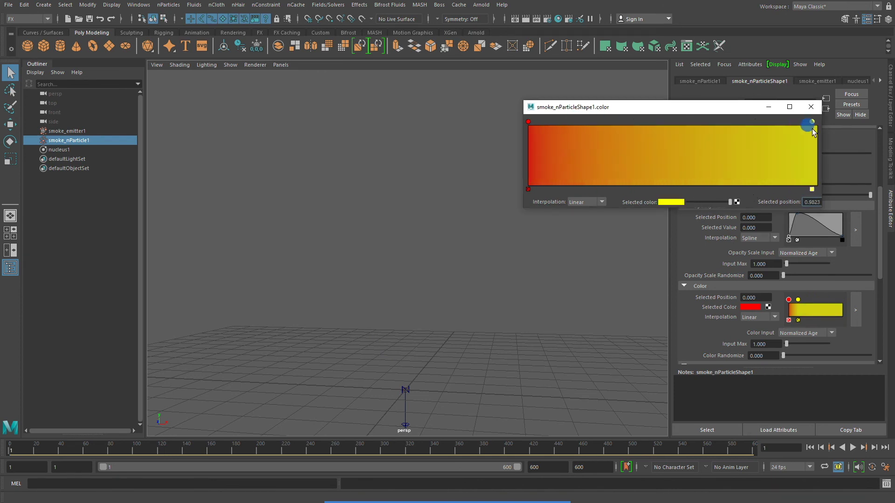
Turn the left ramp point dark grey and the right one black, then preview
{"action": "left_click", "coordinate": [528, 122]}
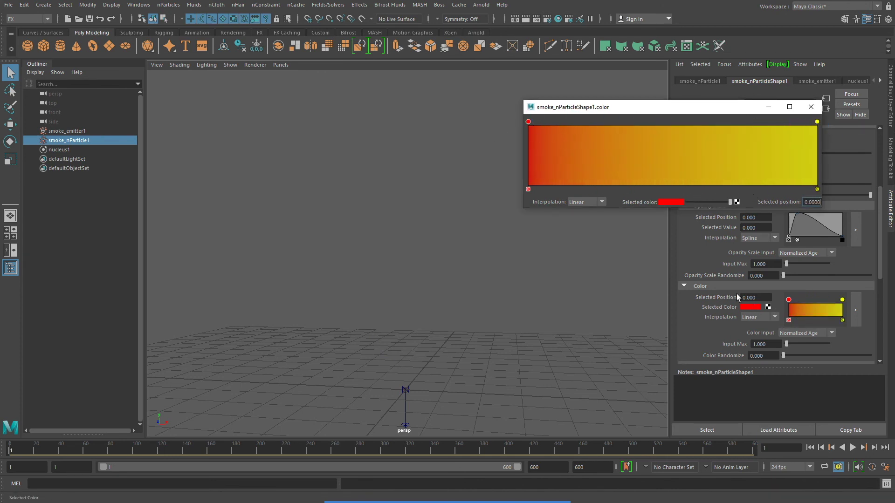
{"action": "left_click", "coordinate": [750, 307]}
{"action": "left_click_drag", "start_coordinate": [823, 219], "coordinate": [801, 223]}
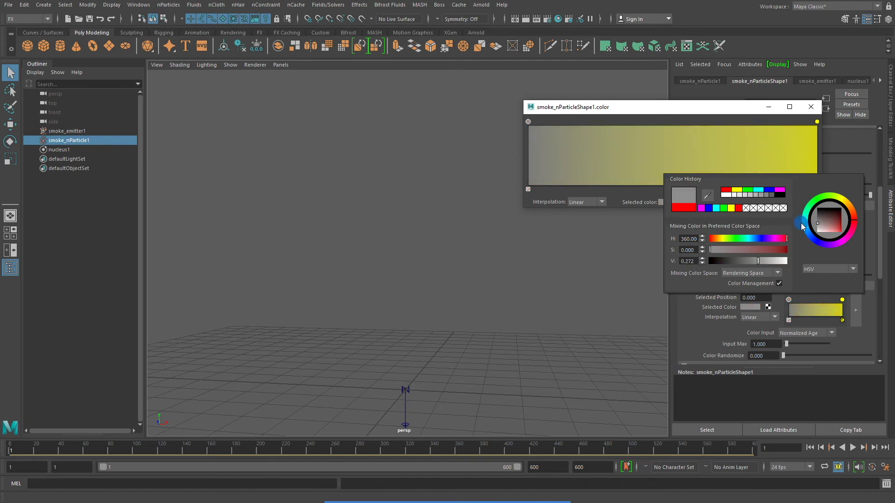
{"action": "left_click", "coordinate": [817, 122]}
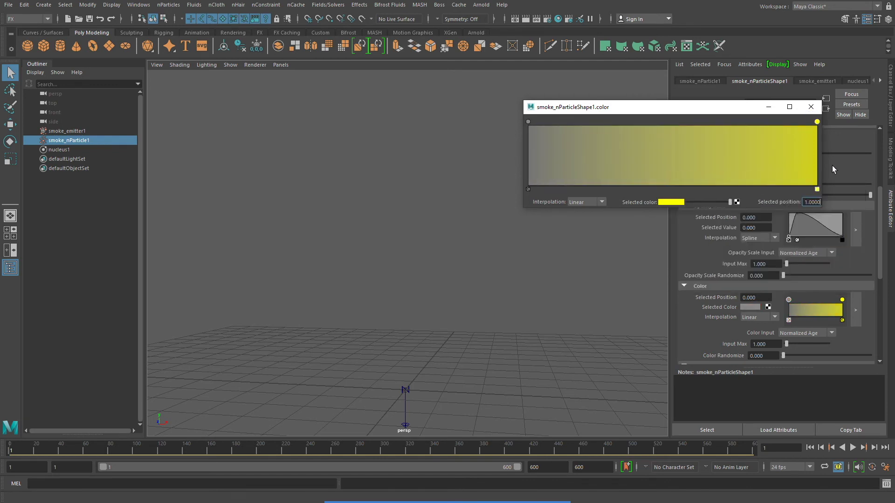
{"action": "left_click", "coordinate": [675, 202]}
{"action": "left_click_drag", "start_coordinate": [770, 224], "coordinate": [754, 194]}
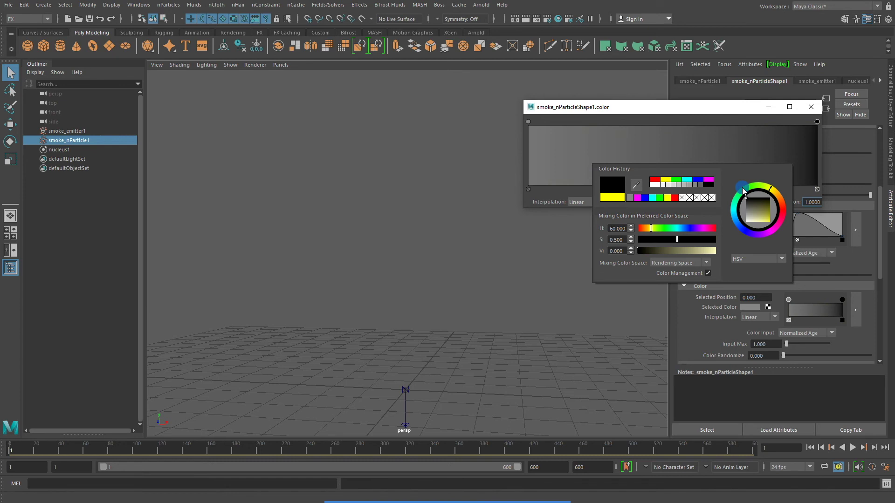
{"action": "left_click", "coordinate": [853, 448]}
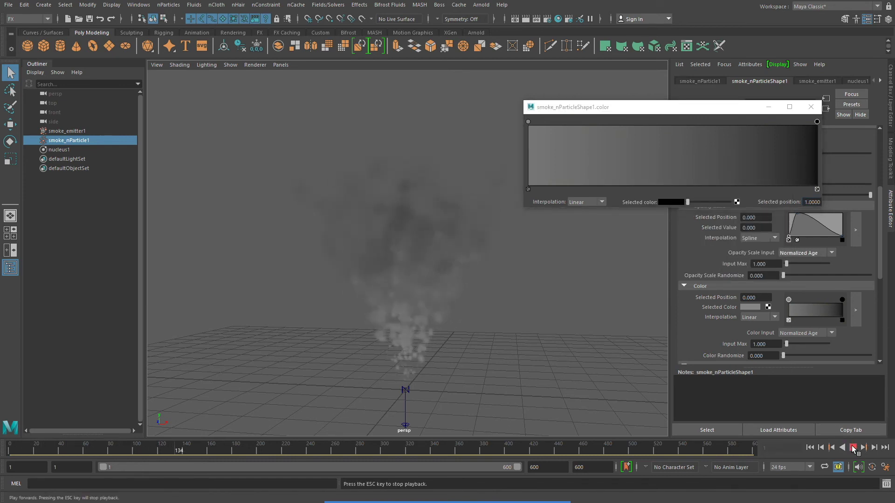
{"action": "key", "text": "Escape"}
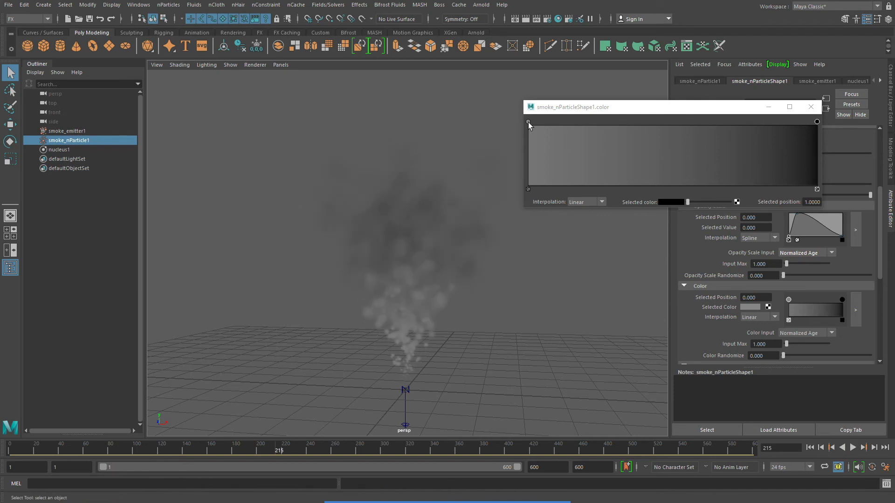
Brighten the left point to light grey, slide black to 0.8355, and replay from frame 1
{"action": "left_click", "coordinate": [528, 122]}
{"action": "left_click", "coordinate": [671, 202]}
{"action": "left_click_drag", "start_coordinate": [785, 257], "coordinate": [778, 258]}
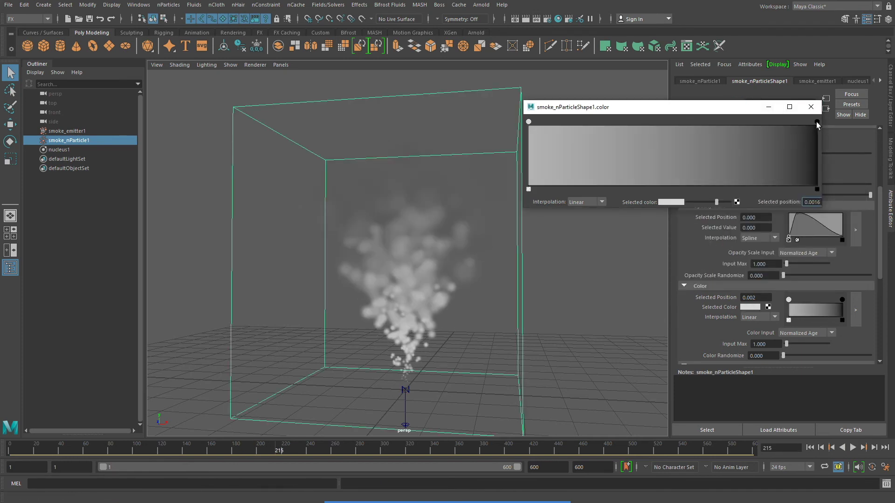
{"action": "left_click_drag", "start_coordinate": [817, 122], "coordinate": [771, 103]}
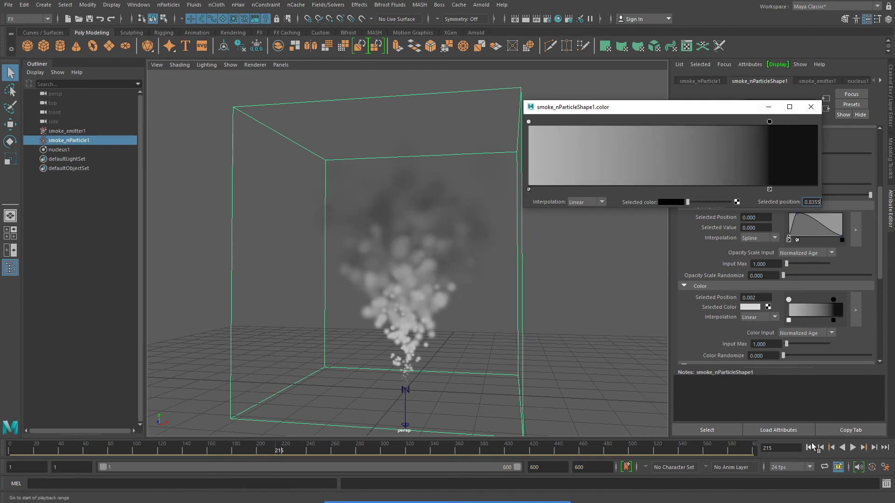
{"action": "left_click", "coordinate": [810, 448]}
{"action": "left_click", "coordinate": [853, 448]}
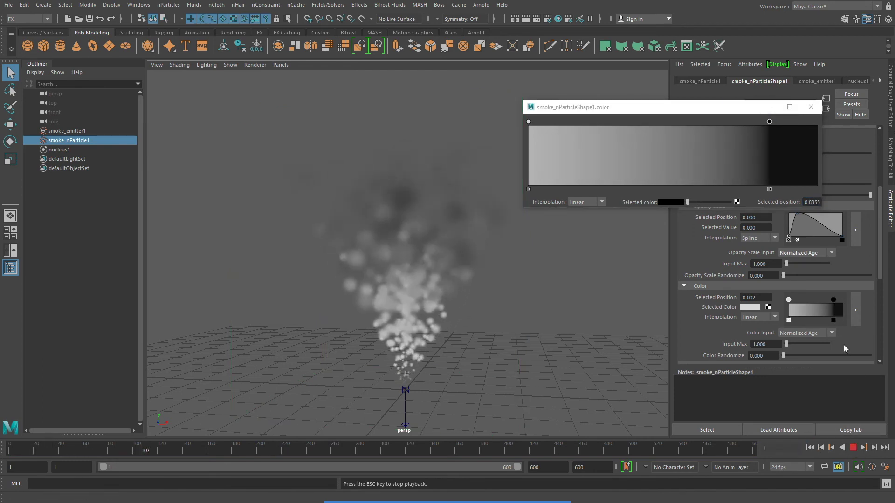
{"action": "left_click", "coordinate": [854, 448]}
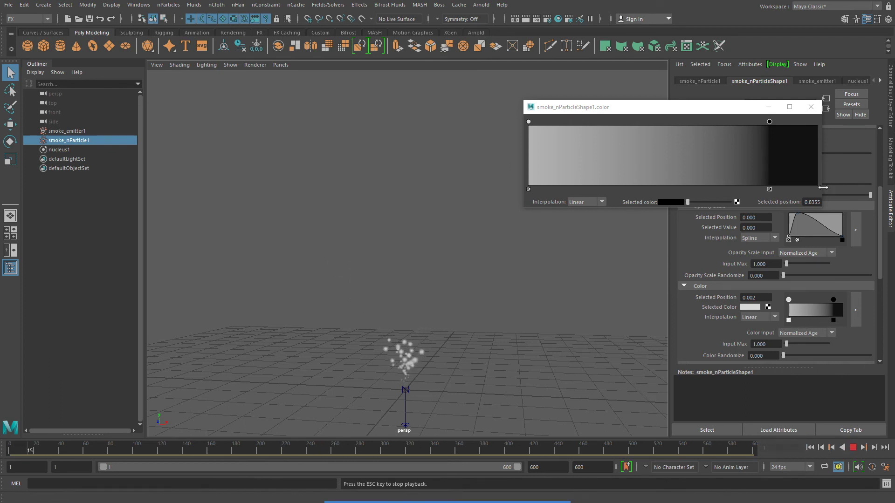
Close the colour ramp editor, collapse Color, Opacity Scale and Shading, and expand Particle Size
{"action": "left_click", "coordinate": [811, 107]}
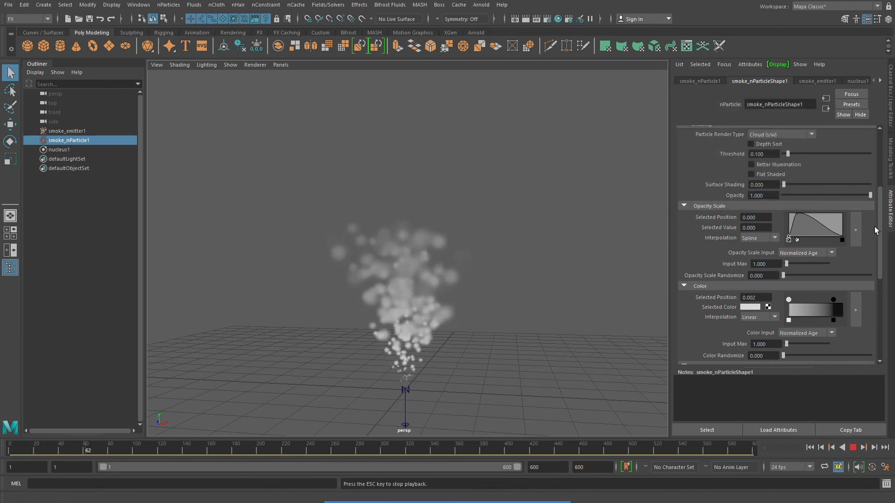
{"action": "left_click", "coordinate": [684, 285]}
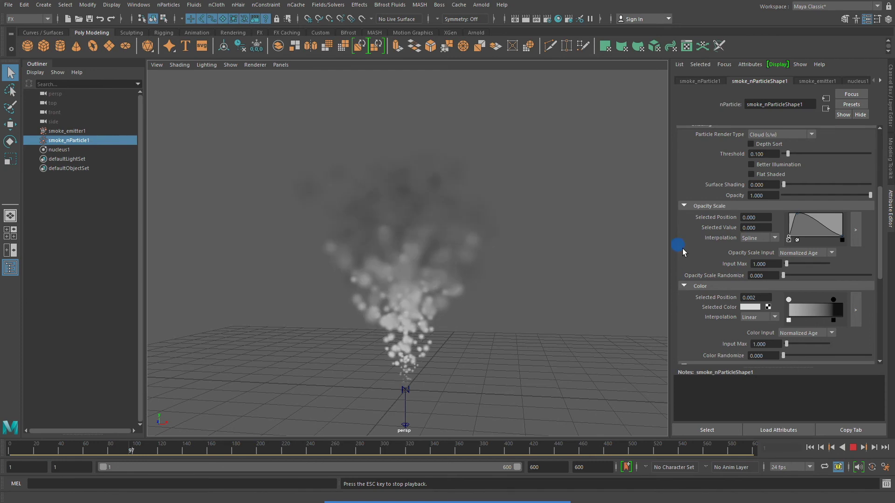
{"action": "left_click", "coordinate": [684, 206]}
{"action": "scroll", "coordinate": [738, 250], "scroll_direction": "up", "scroll_amount": 3}
{"action": "scroll", "coordinate": [738, 250], "scroll_direction": "up", "scroll_amount": 3}
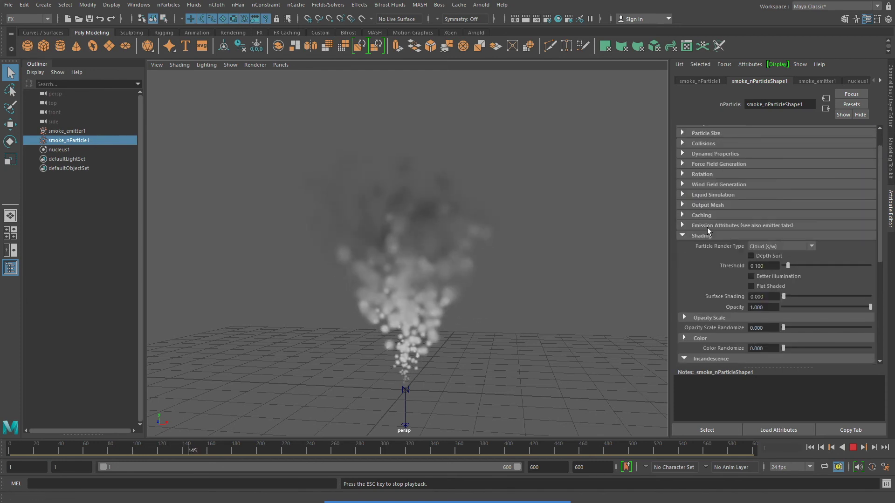
{"action": "left_click", "coordinate": [683, 240]}
{"action": "scroll", "coordinate": [764, 256], "scroll_direction": "up", "scroll_amount": 1}
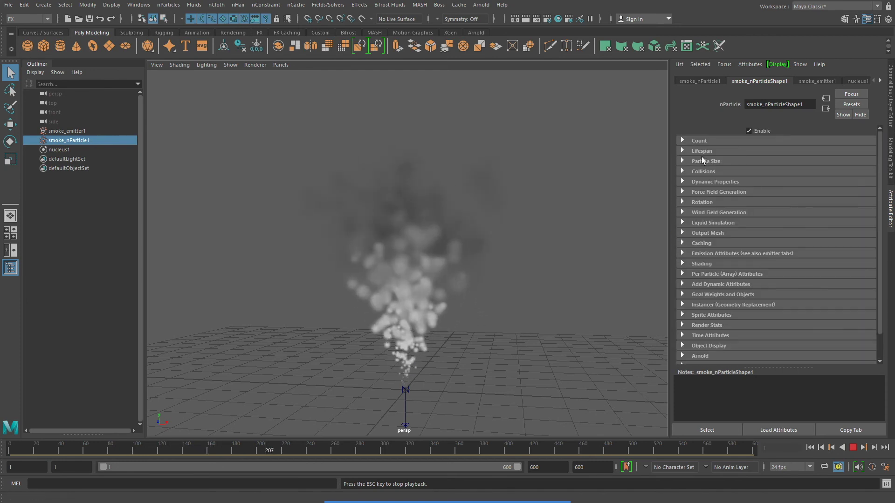
{"action": "left_click", "coordinate": [683, 161]}
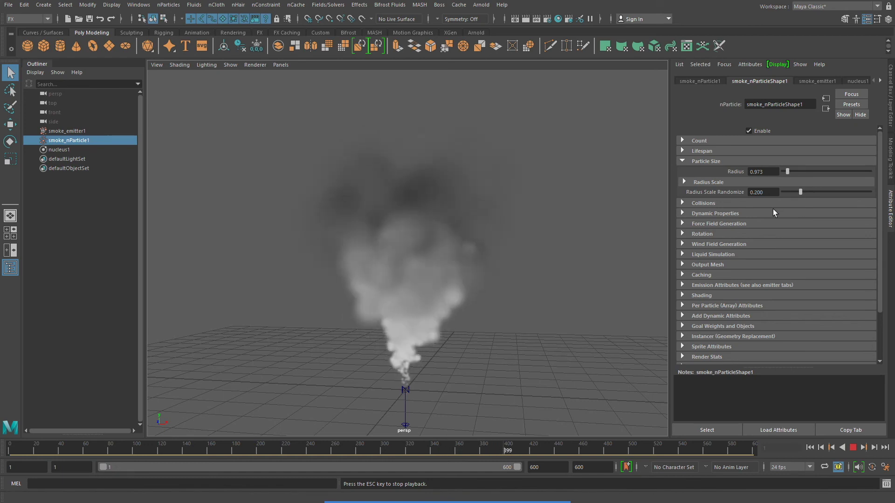
Open the enlarged Radius Scale ramp editor, play the smoke, rewind to frame 1, and close it
{"action": "key", "text": "Escape"}
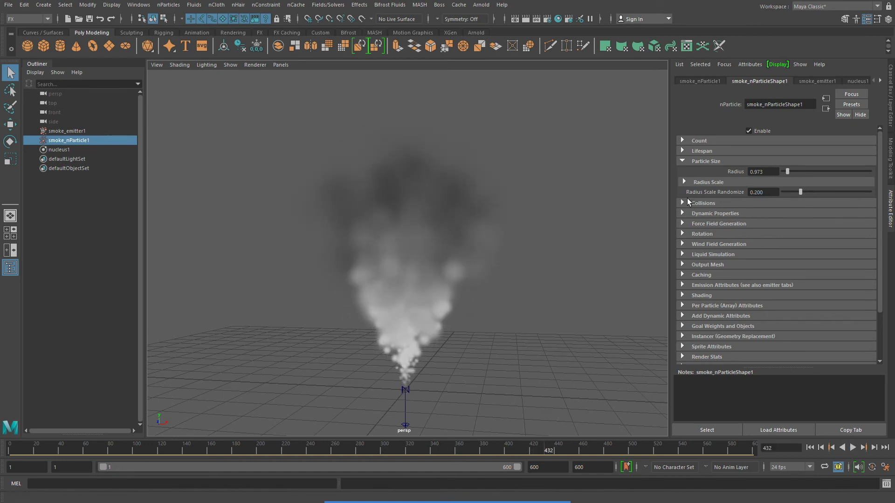
{"action": "left_click", "coordinate": [684, 182]}
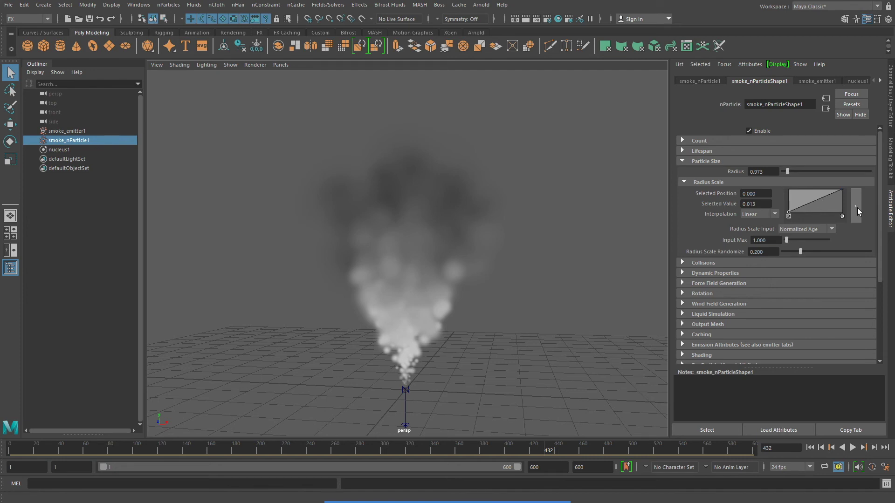
{"action": "left_click", "coordinate": [856, 207]}
{"action": "left_click", "coordinate": [523, 139]}
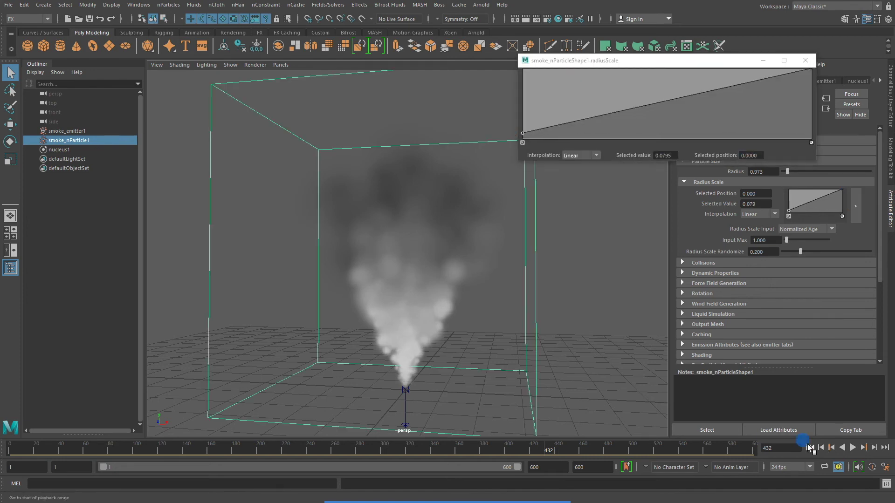
{"action": "left_click", "coordinate": [810, 448]}
{"action": "left_click", "coordinate": [854, 447]}
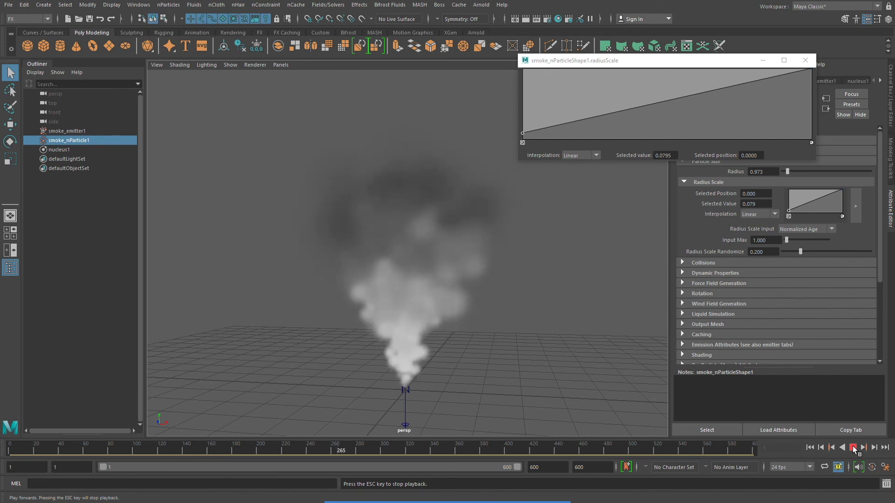
{"action": "left_click", "coordinate": [854, 448]}
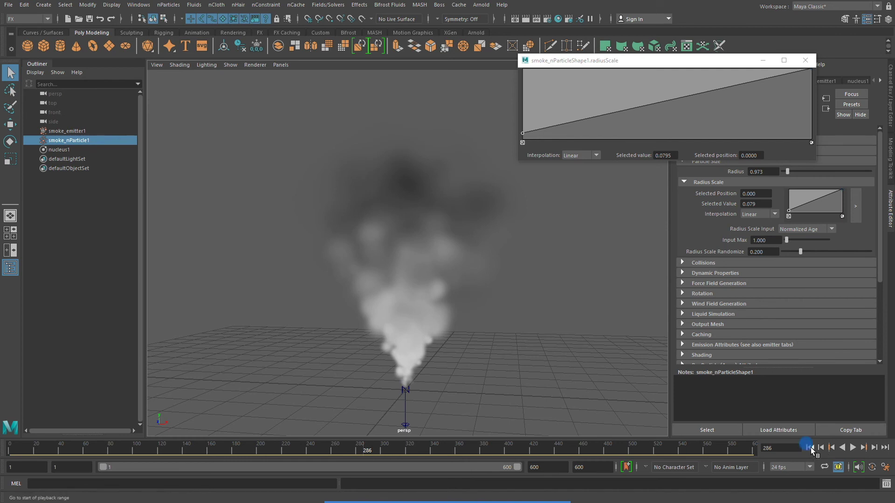
{"action": "left_click", "coordinate": [809, 448]}
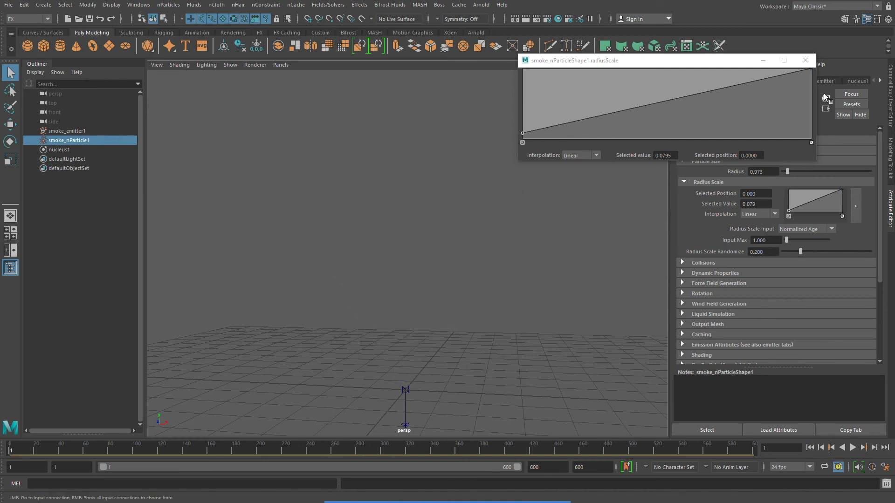
{"action": "left_click", "coordinate": [805, 60]}
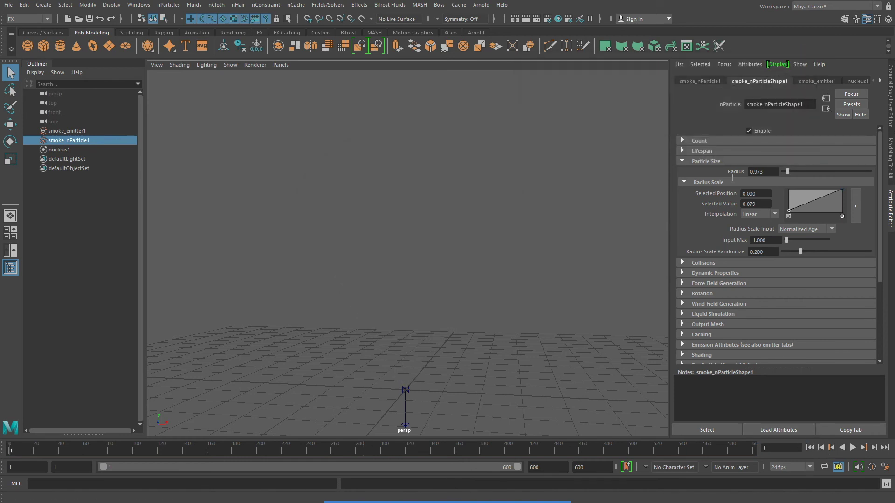
{"action": "left_click", "coordinate": [60, 150]}
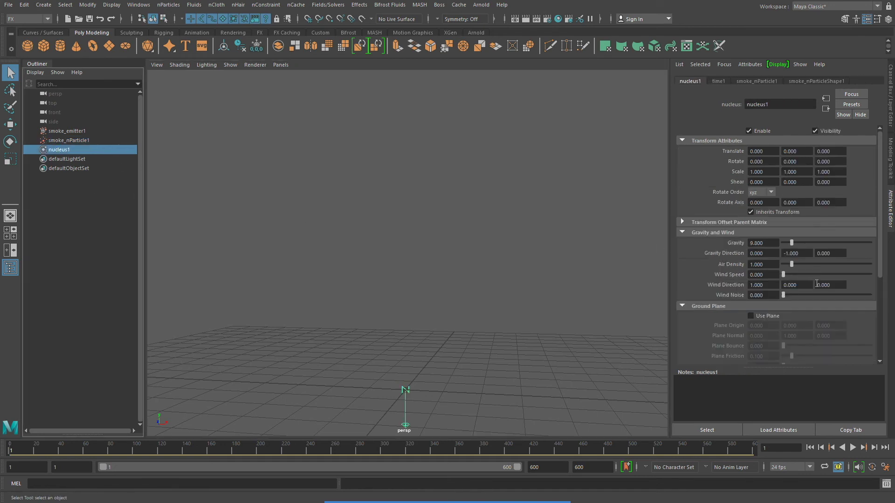
Raise nucleus1's Wind Speed to 4.324 while the simulation plays
{"action": "scroll", "coordinate": [817, 284], "scroll_direction": "down", "scroll_amount": 3}
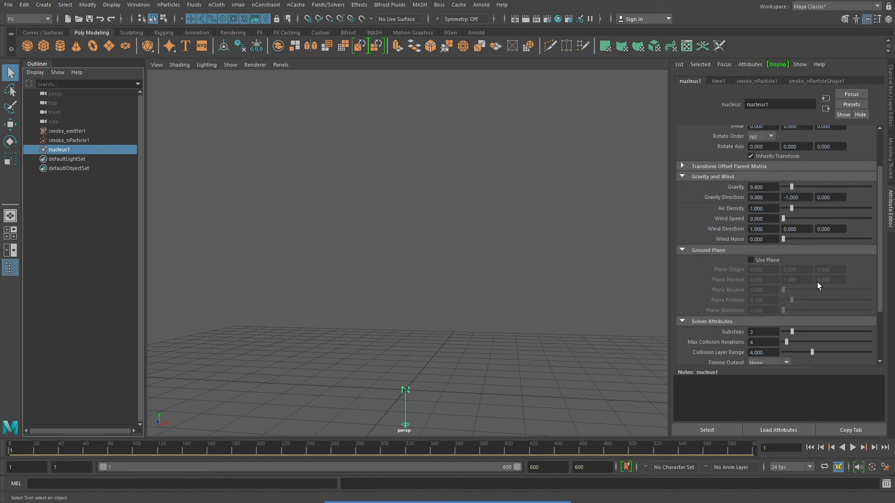
{"action": "scroll", "coordinate": [817, 283], "scroll_direction": "down", "scroll_amount": 4}
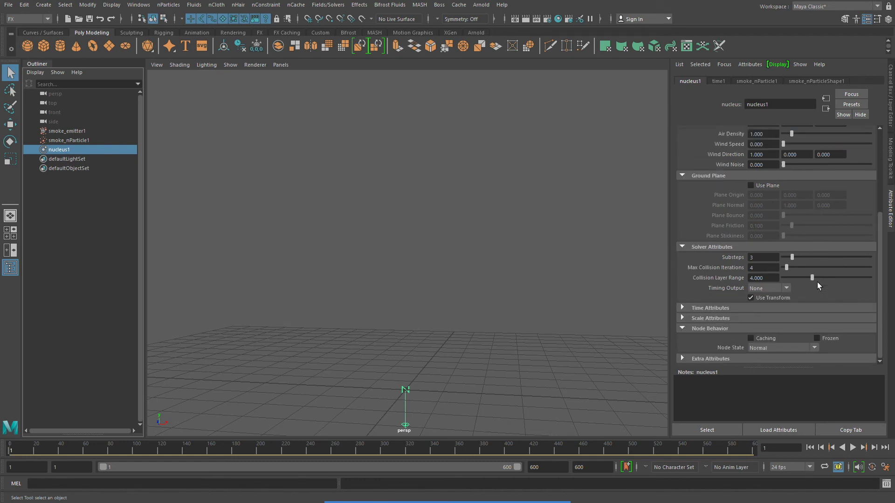
{"action": "scroll", "coordinate": [817, 281], "scroll_direction": "up", "scroll_amount": 4}
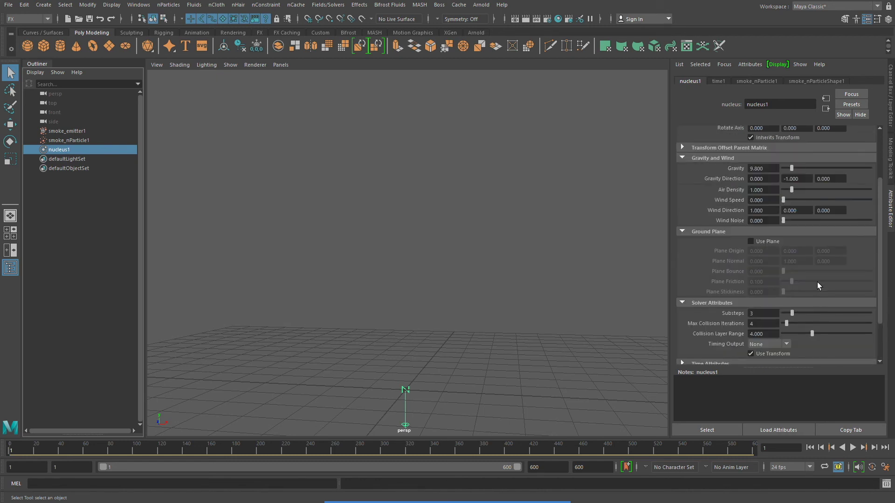
{"action": "left_click", "coordinate": [854, 446]}
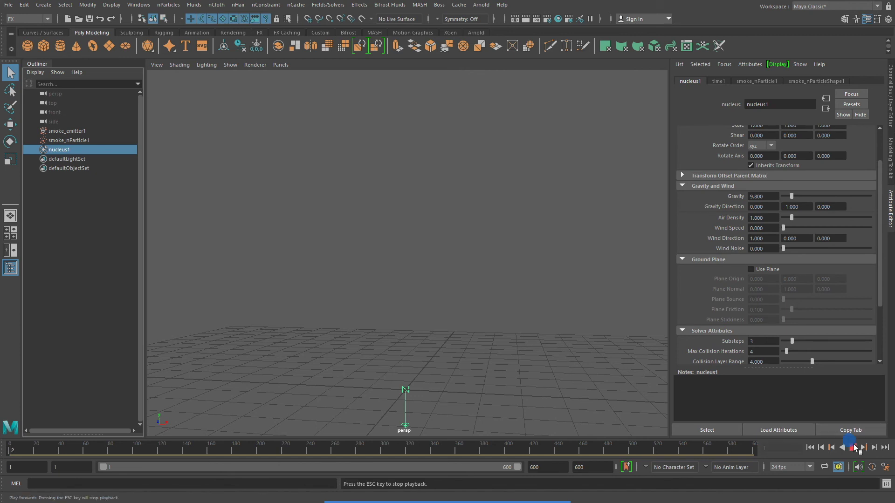
{"action": "left_click", "coordinate": [784, 228]}
{"action": "mouse_move", "coordinate": [784, 229]}
{"action": "left_mouse_down"}
{"action": "mouse_move", "coordinate": [820, 230]}
{"action": "mouse_move", "coordinate": [792, 232]}
{"action": "left_mouse_up"}
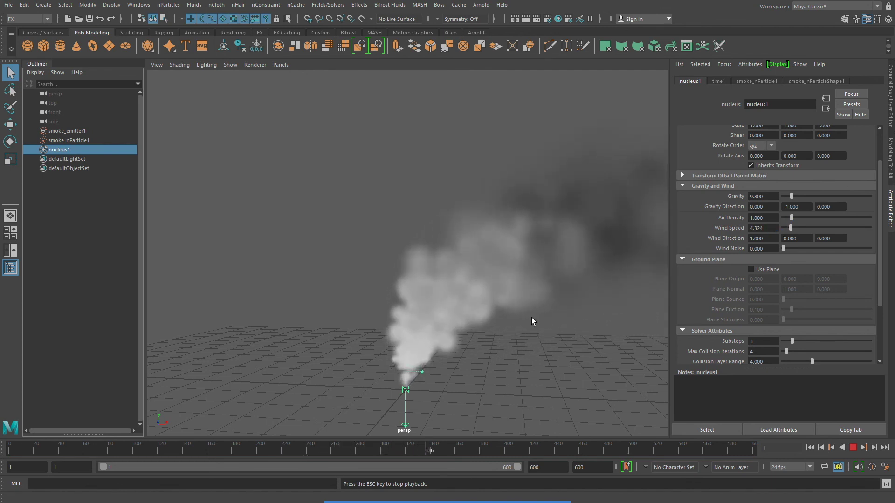
{"action": "middle_click_drag", "start_coordinate": [558, 332], "coordinate": [443, 306], "text": "alt"}
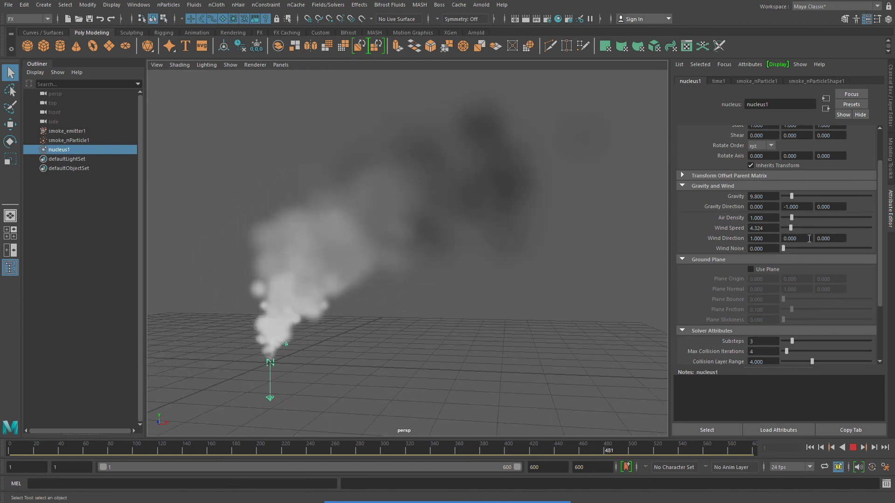
Set Wind Direction to 0, 0, 1 and add slight Wind Noise
{"action": "left_click", "coordinate": [830, 239]}
{"action": "type", "text": "1"}
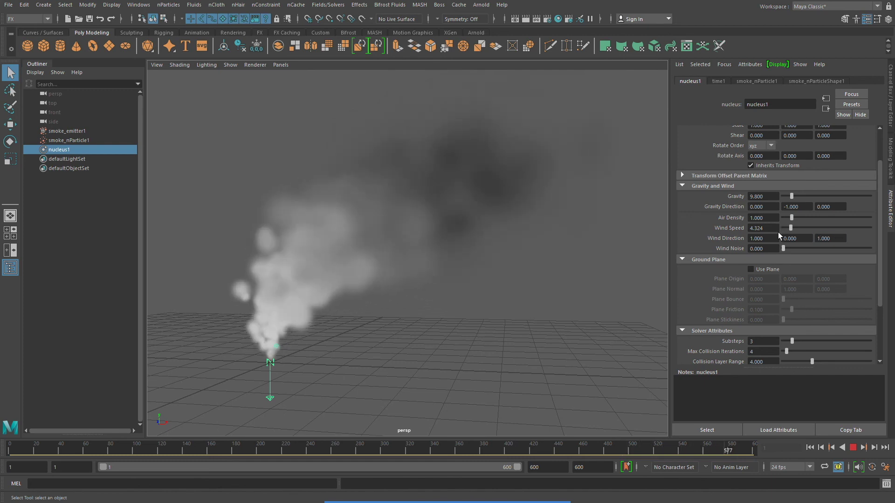
{"action": "left_click", "coordinate": [767, 238]}
{"action": "type", "text": "0"}
{"action": "key", "text": "Return"}
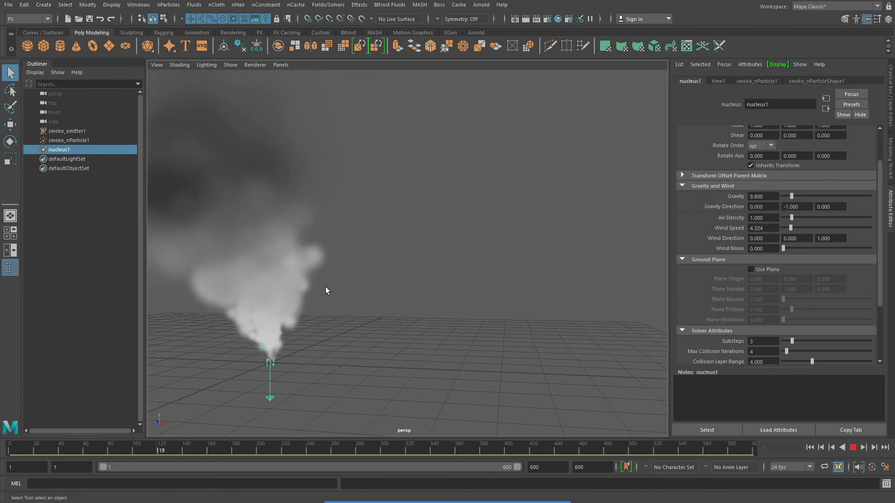
{"action": "left_click_drag", "start_coordinate": [328, 291], "coordinate": [399, 292], "text": "alt"}
{"action": "right_click_drag", "start_coordinate": [399, 291], "coordinate": [447, 282], "text": "alt"}
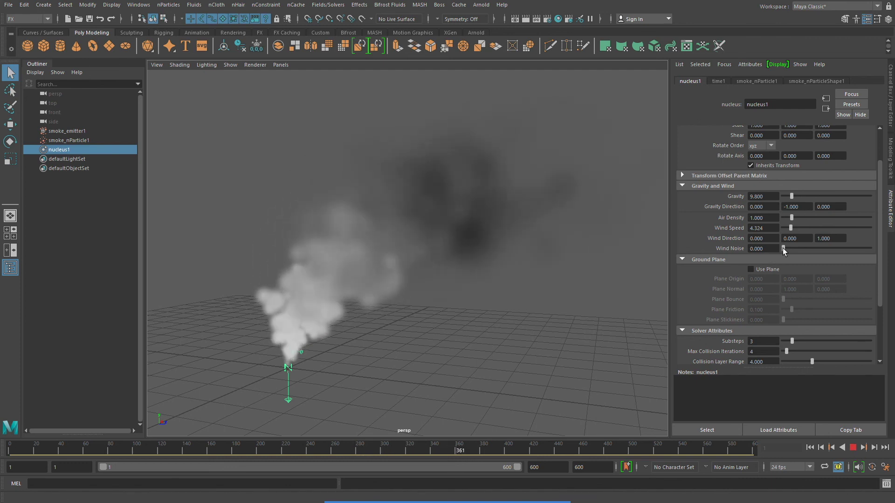
{"action": "left_click_drag", "start_coordinate": [784, 248], "coordinate": [820, 252]}
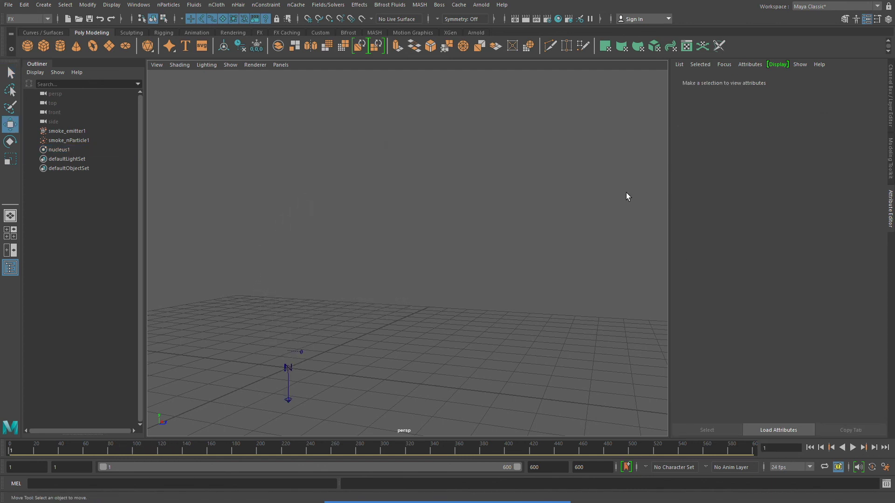
Create a polygon cube and scale it into a thin, wide slab
{"action": "left_click", "coordinate": [43, 45]}
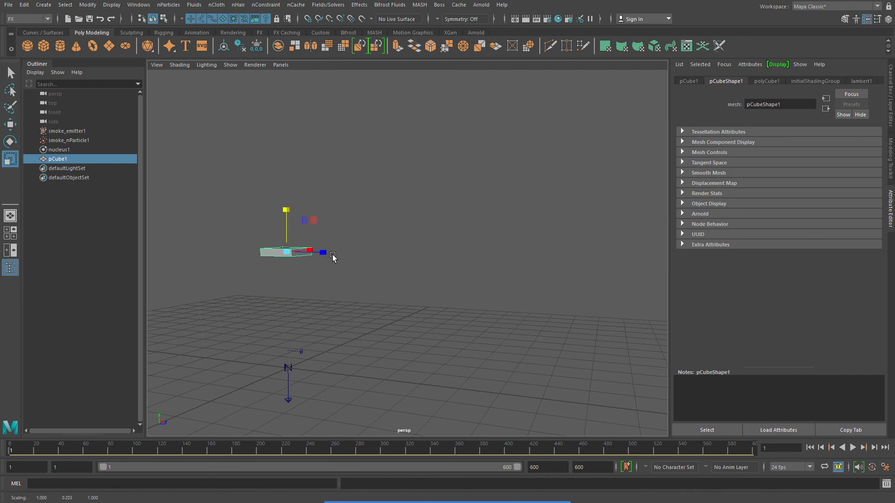
{"action": "middle_click_drag", "start_coordinate": [332, 257], "coordinate": [436, 219], "text": "alt"}
{"action": "left_click_drag", "start_coordinate": [436, 220], "coordinate": [634, 308], "text": "alt"}
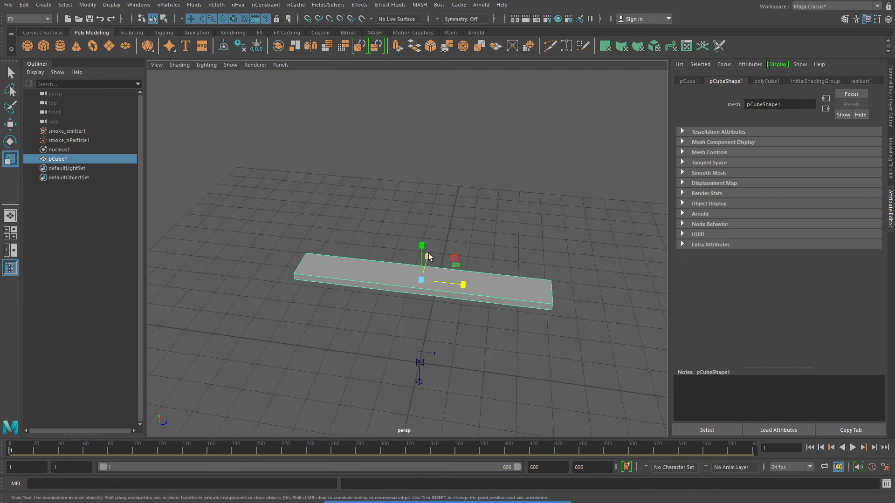
{"action": "left_click_drag", "start_coordinate": [428, 256], "coordinate": [473, 84]}
{"action": "left_click_drag", "start_coordinate": [462, 285], "coordinate": [472, 297], "text": "alt"}
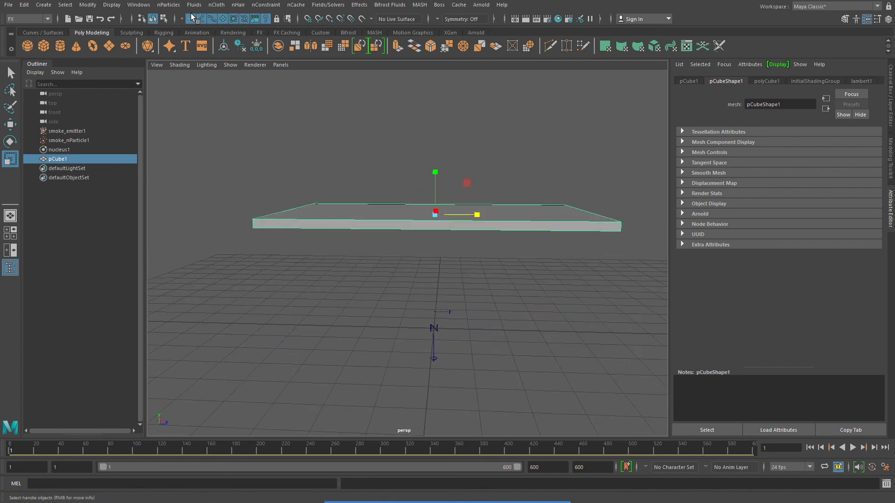
Make the slab an nCloth passive collider, move it down toward the smoke, and play
{"action": "left_click", "coordinate": [169, 5]}
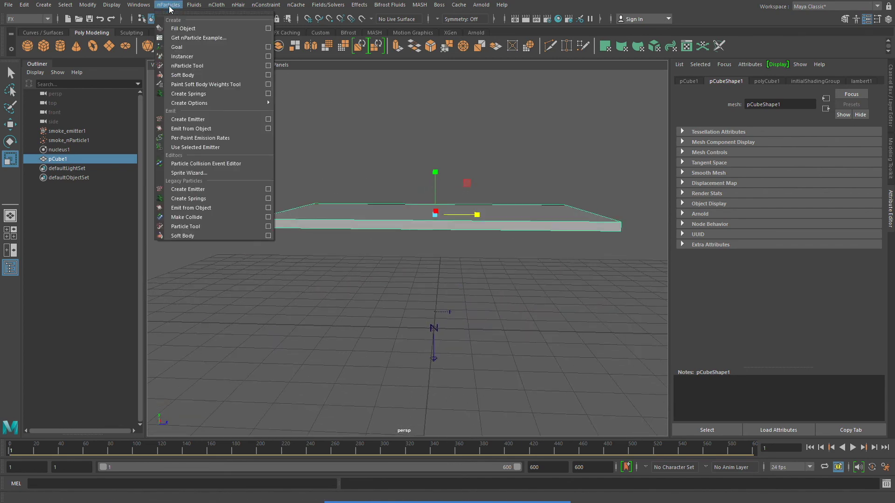
{"action": "mouse_move", "coordinate": [224, 6]}
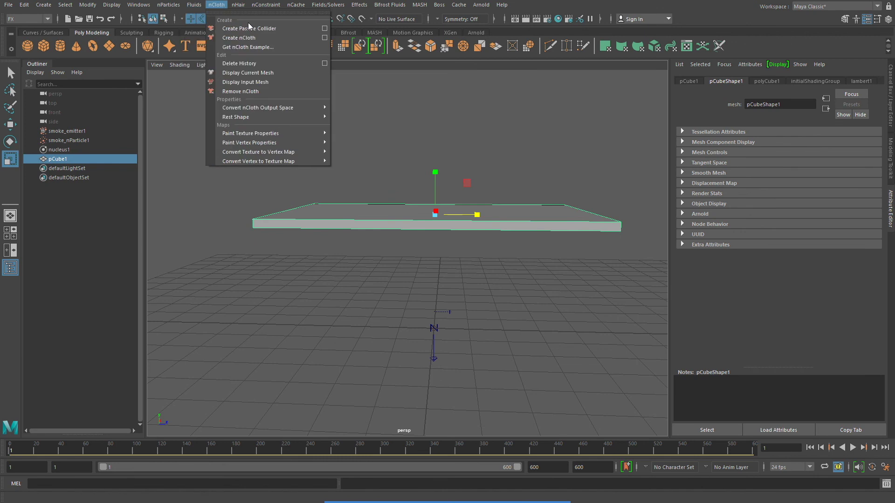
{"action": "left_click", "coordinate": [287, 32]}
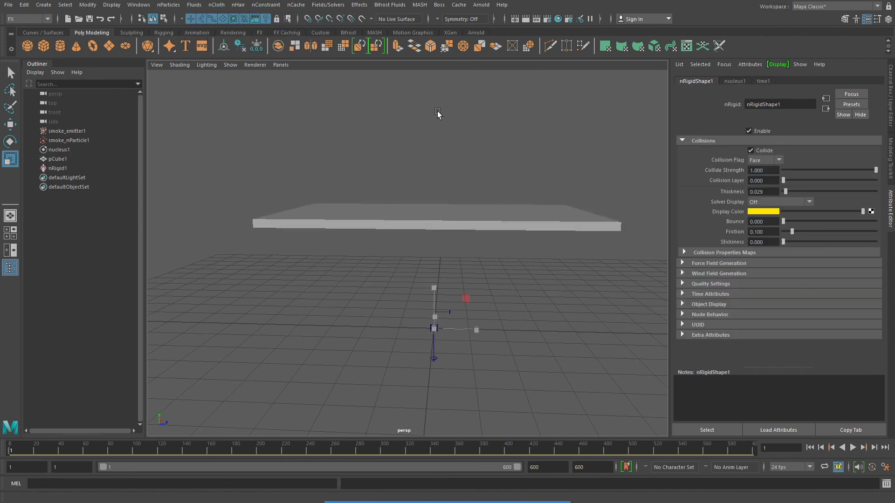
{"action": "left_click_drag", "start_coordinate": [438, 113], "coordinate": [388, 174], "text": "alt"}
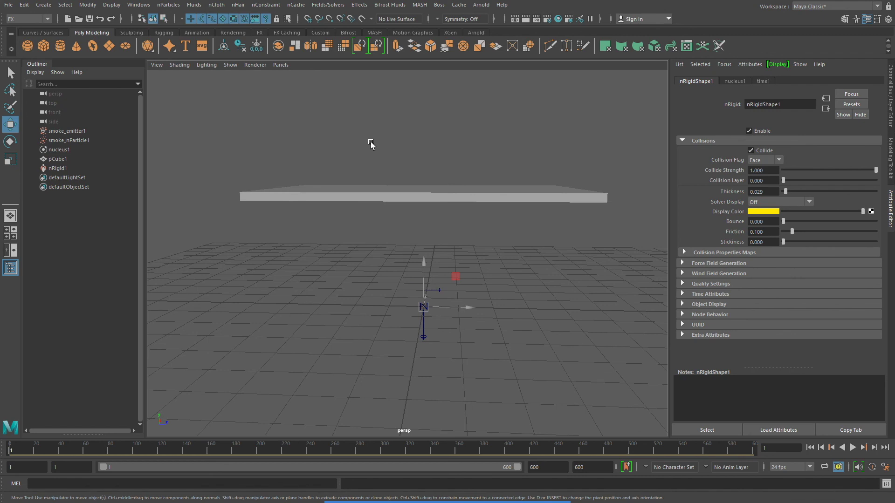
{"action": "left_click_drag", "start_coordinate": [425, 146], "coordinate": [474, 192]}
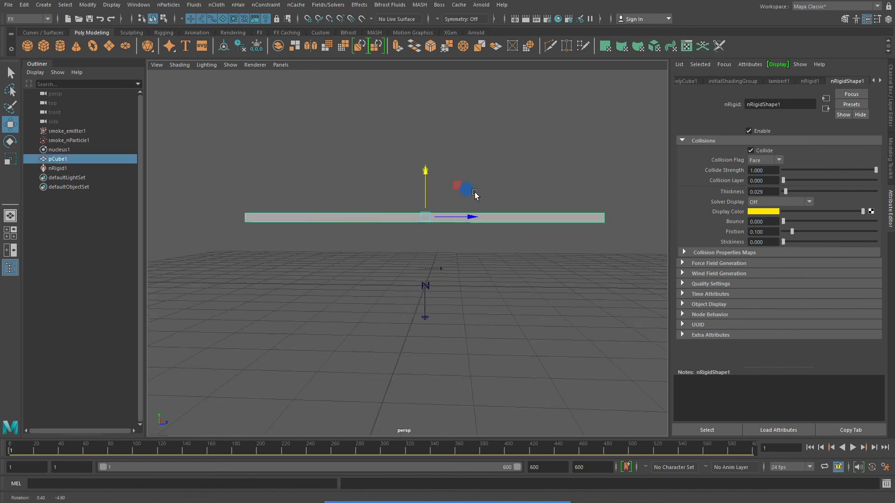
{"action": "left_click", "coordinate": [851, 447]}
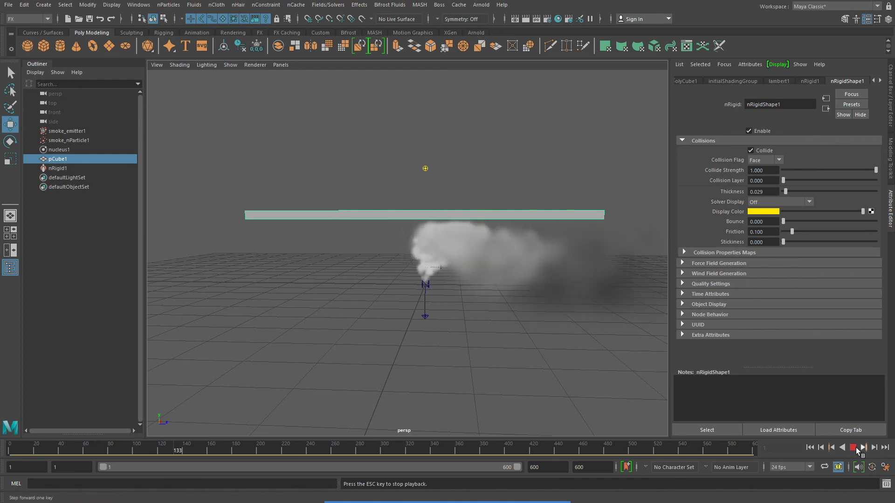
Stop playback, rotate the slab -30° on X, and rewind to frame 1
{"action": "left_click", "coordinate": [853, 447]}
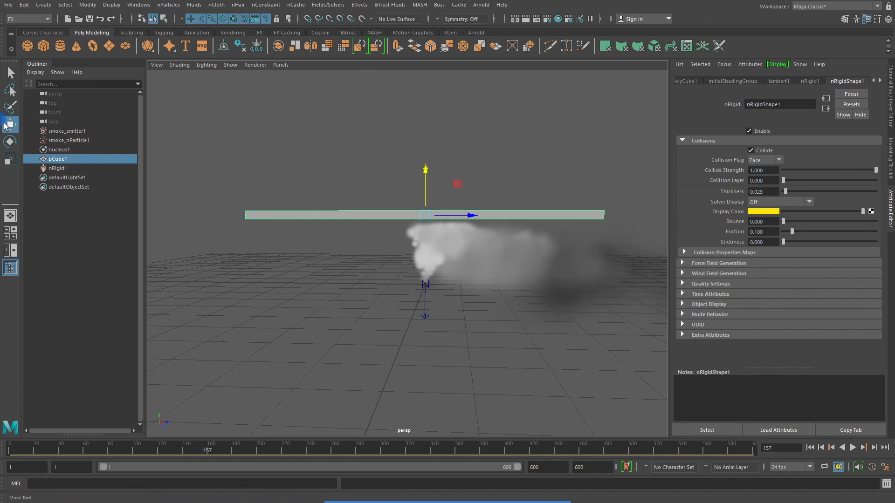
{"action": "left_click_drag", "start_coordinate": [456, 186], "coordinate": [432, 176]}
{"action": "left_click", "coordinate": [820, 448]}
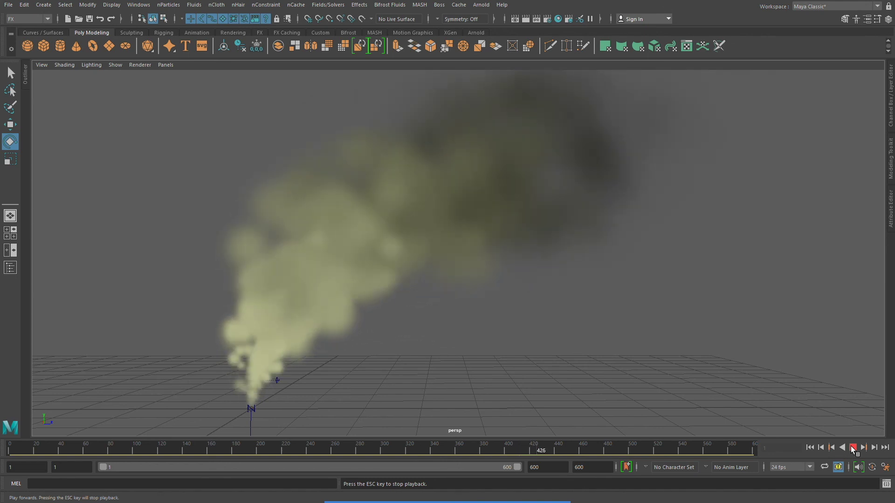
Stop at frame 433, set the renderer to Maya Software, and render the frame in Render View
{"action": "left_click", "coordinate": [853, 447]}
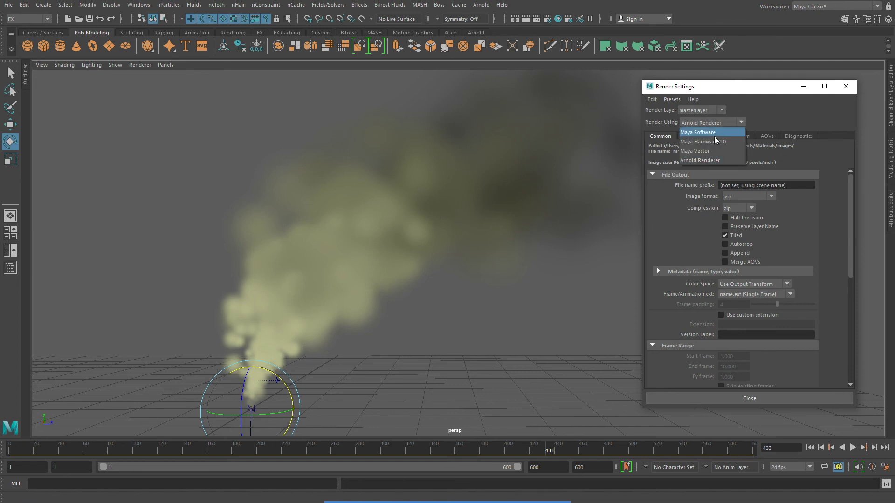
{"action": "left_click", "coordinate": [710, 134]}
{"action": "left_click", "coordinate": [749, 399]}
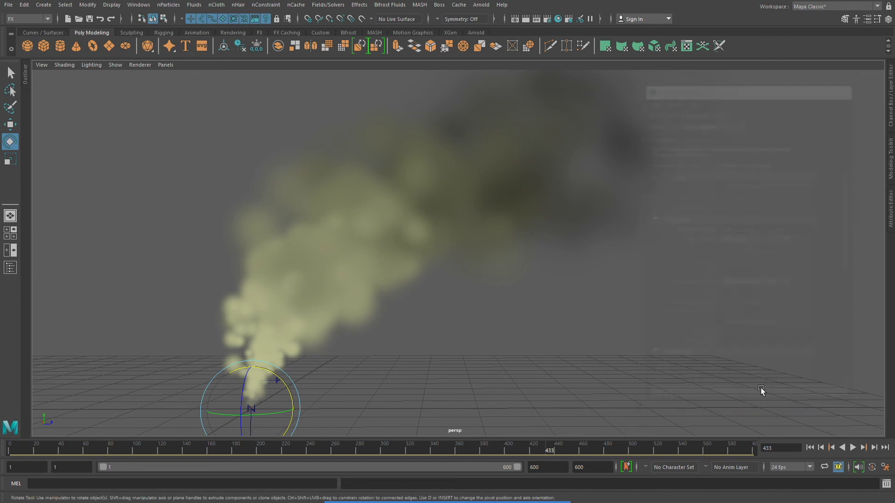
{"action": "left_click", "coordinate": [525, 18]}
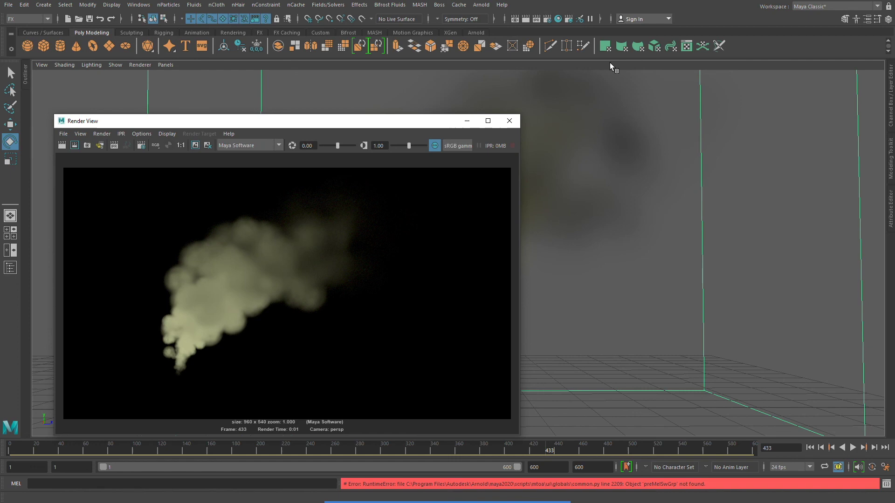